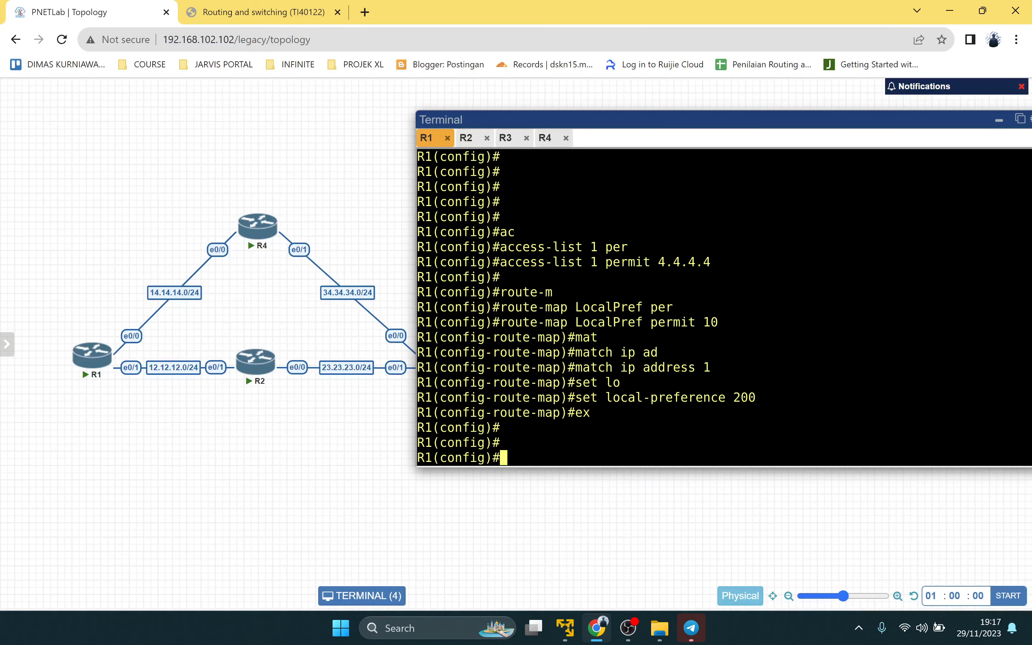
Step: On R1, enter the BGP 123 configuration and apply the LocalPref route-map inbound to neighbor 14.14.14.2
text(router bgp 123)
key(Return)
key(Return)
text(nei)
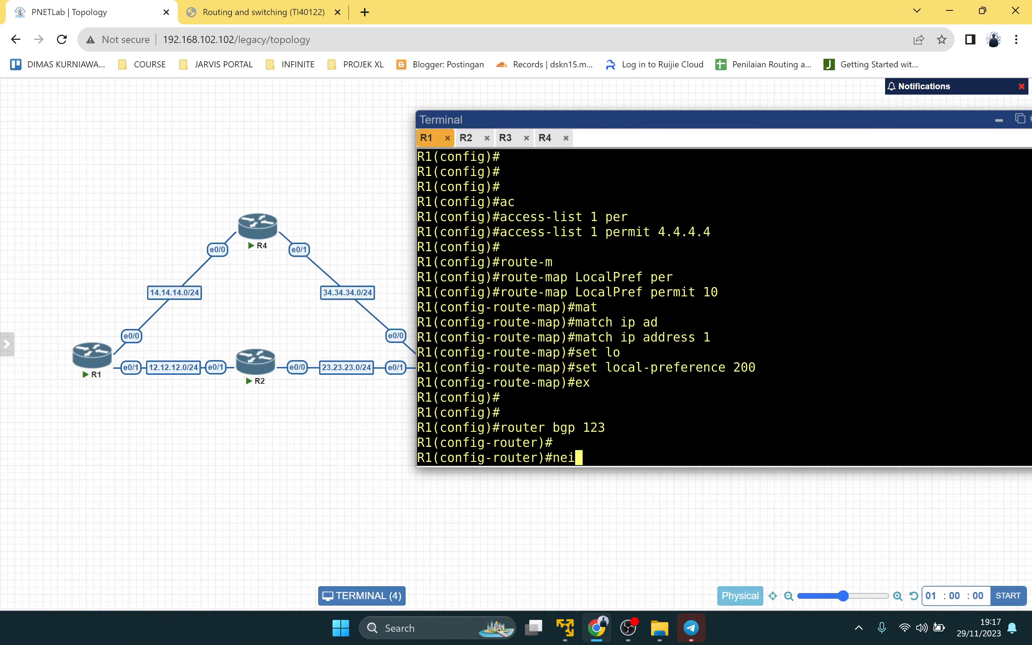
key(Tab)
text(14.14)
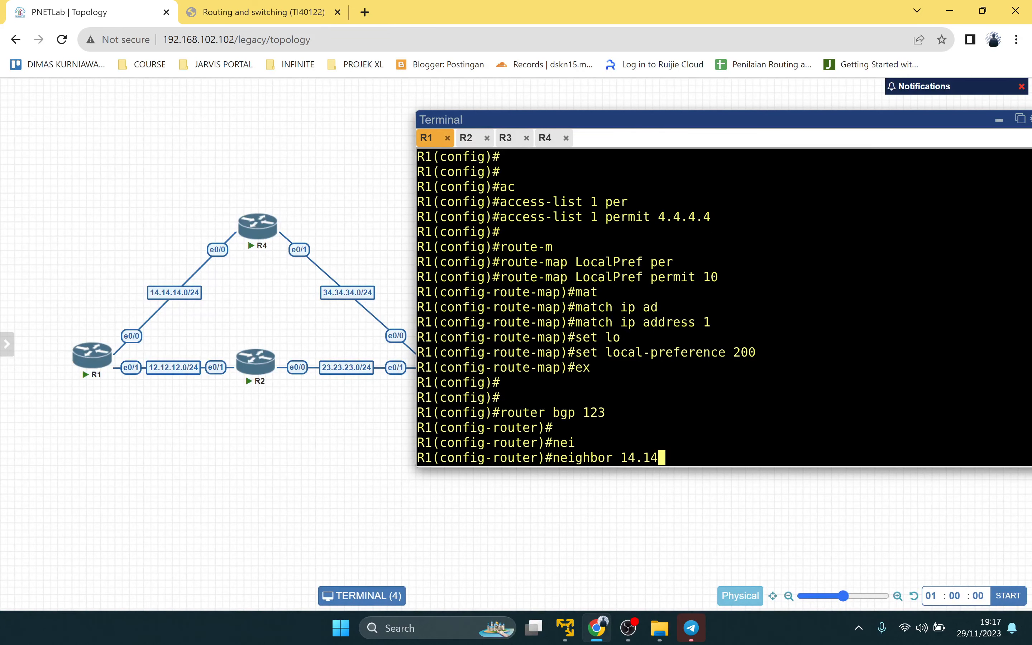
text(.14.2 rout)
key(Tab)
text(e-m)
key(Tab)
text(L)
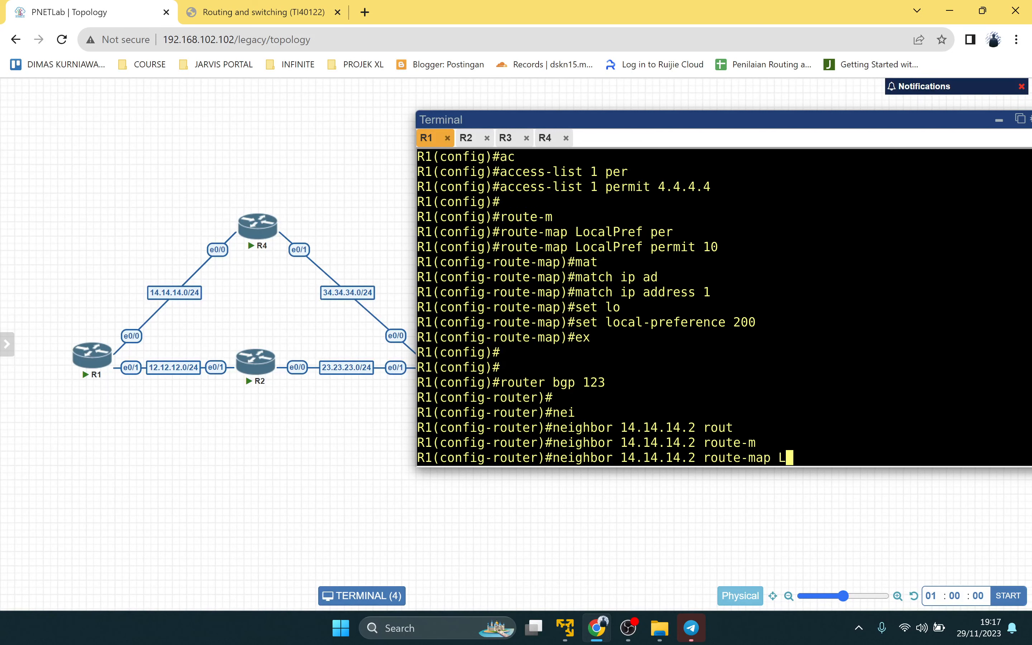
text(ocalPref)
click(215, 9)
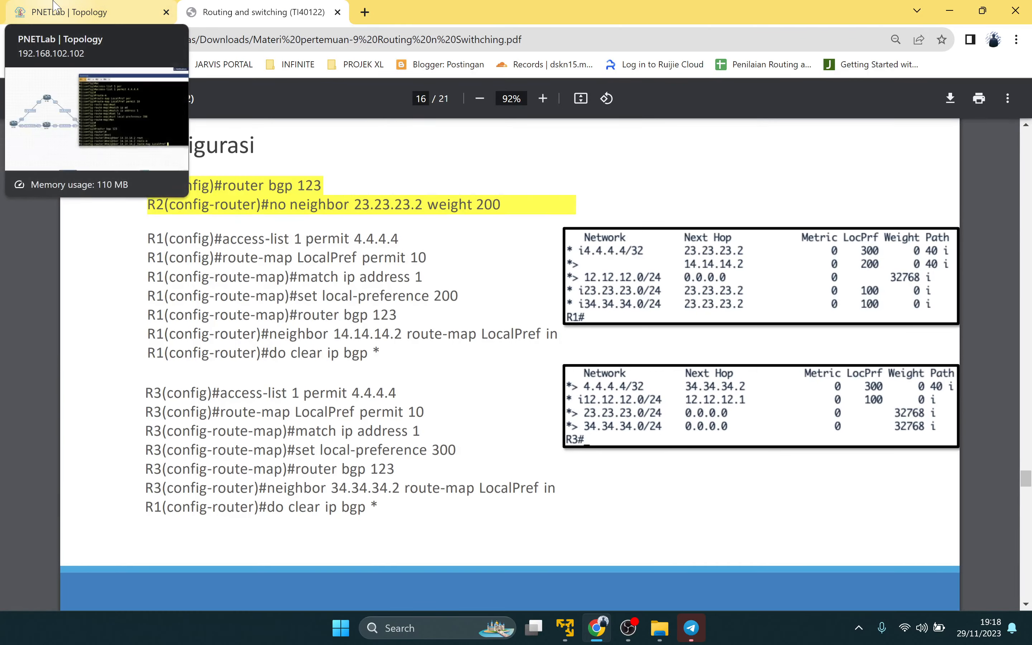
click(56, 6)
text(in)
key(Return)
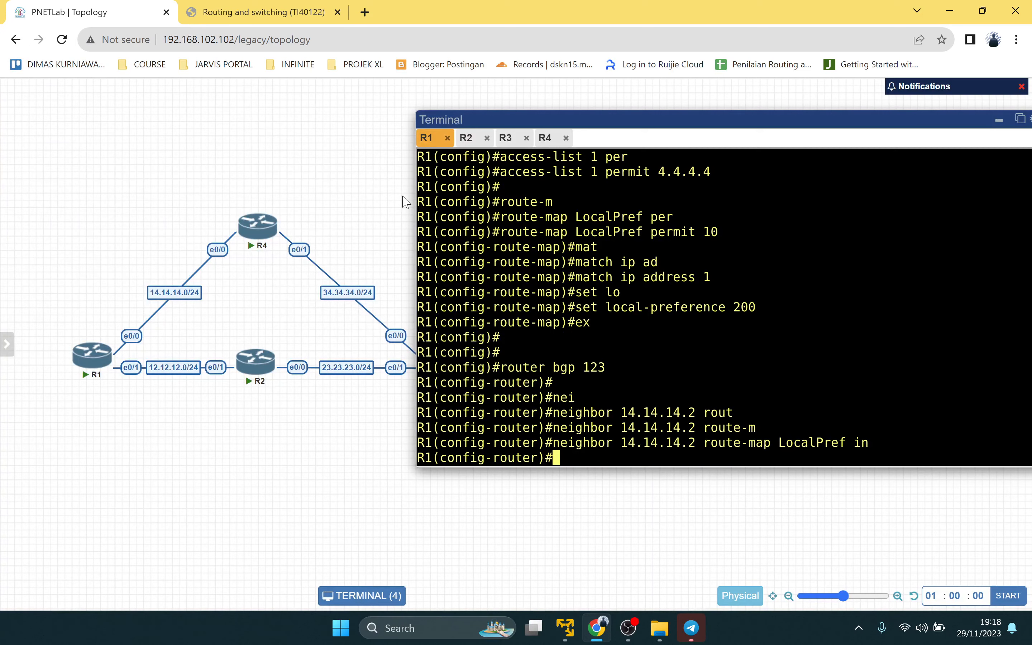
Step: On R3, return to global configuration mode and create access-list 1 permitting 4.4.4.4
click(202, 9)
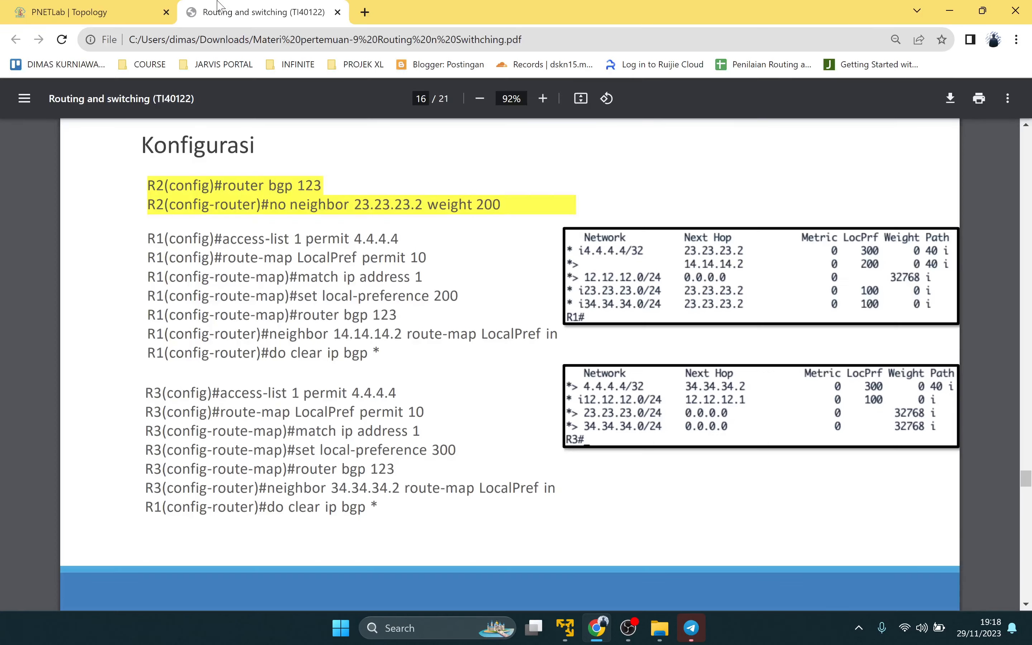
click(19, 13)
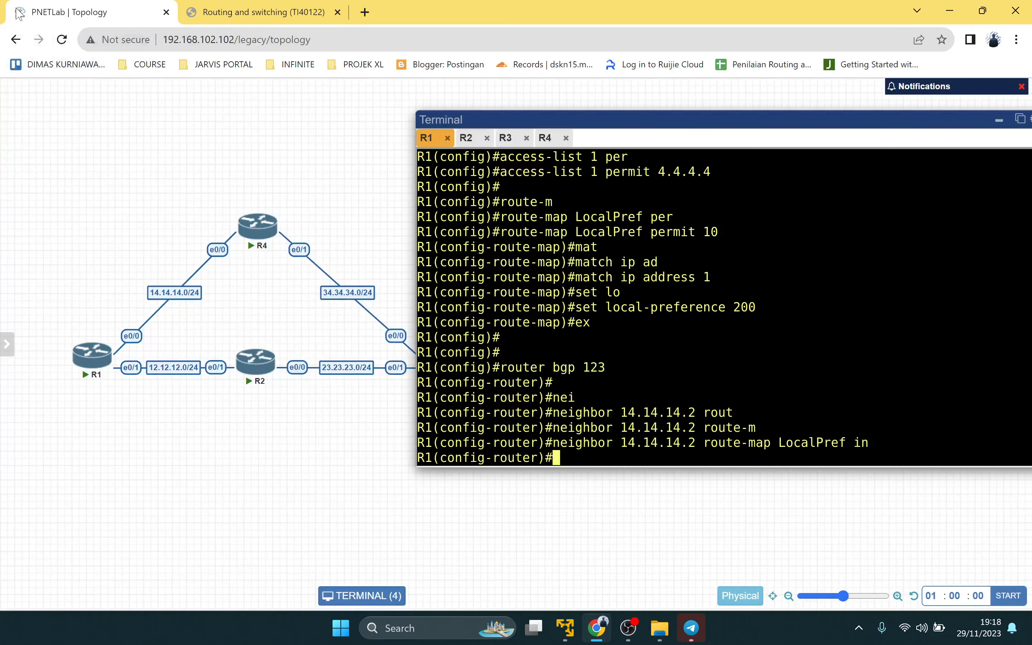
click(507, 138)
key(Return)
text(ex)
key(Return)
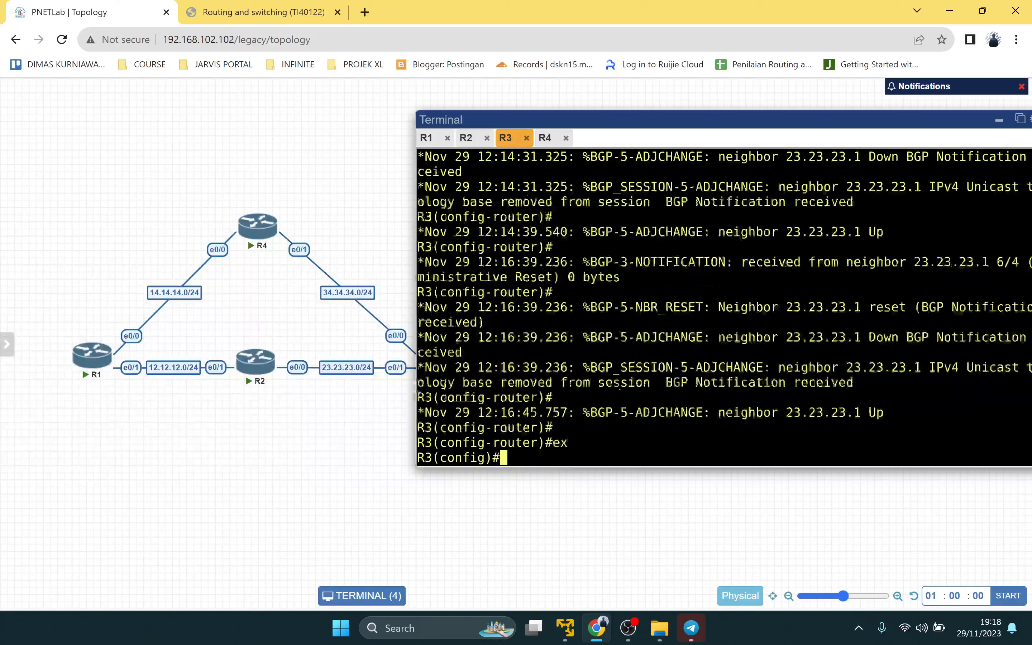
text(ac)
key(Tab)
text(1 per)
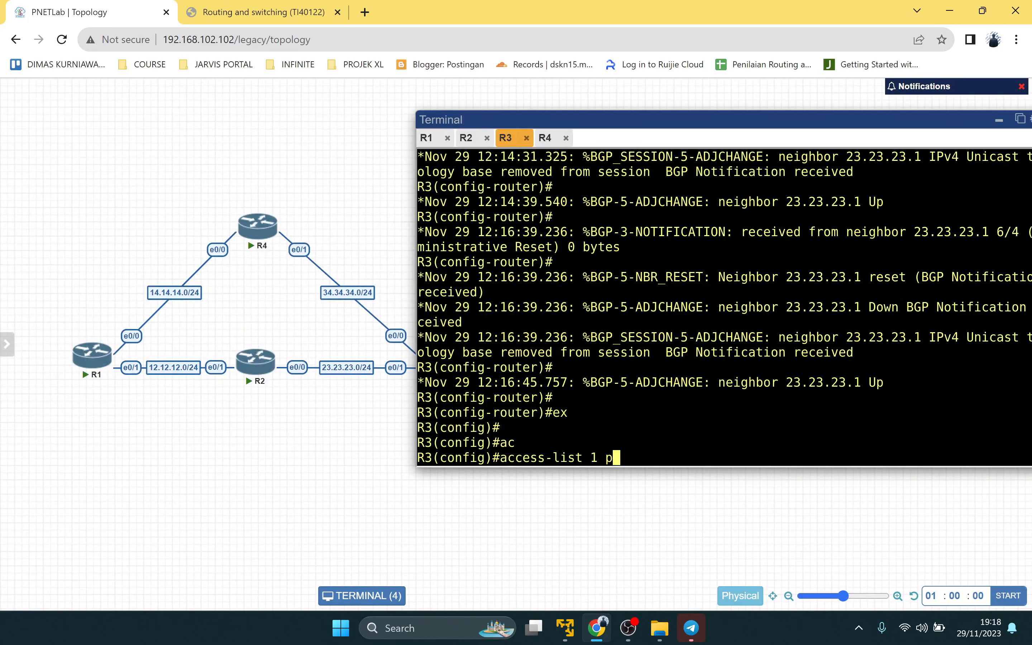
key(Tab)
text(4.4.4.4)
key(Return)
key(Return)
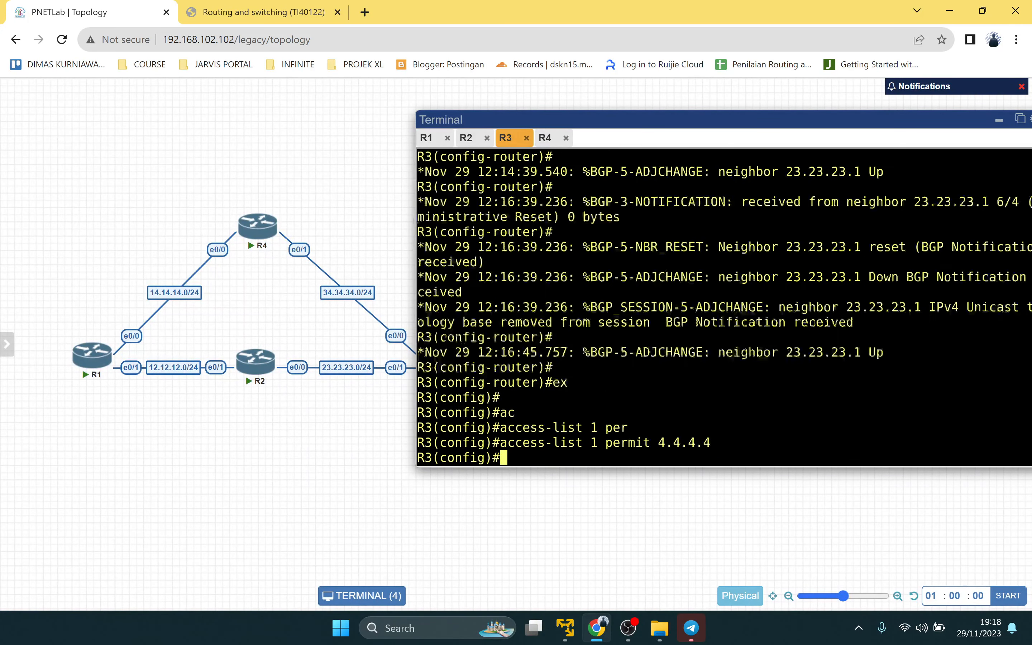
Step: Create the route-map LocalPref on R3 with permit sequence 10
text(rout)
key(Tab)
text(e-m)
key(Tab)
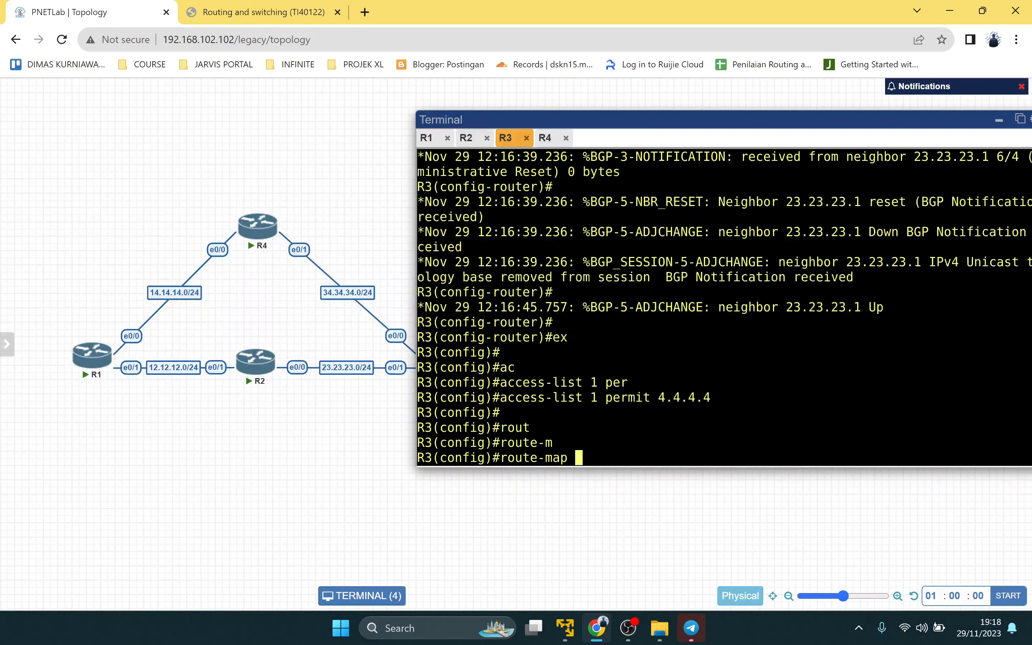
text(LocalPref per)
key(Tab)
text(10)
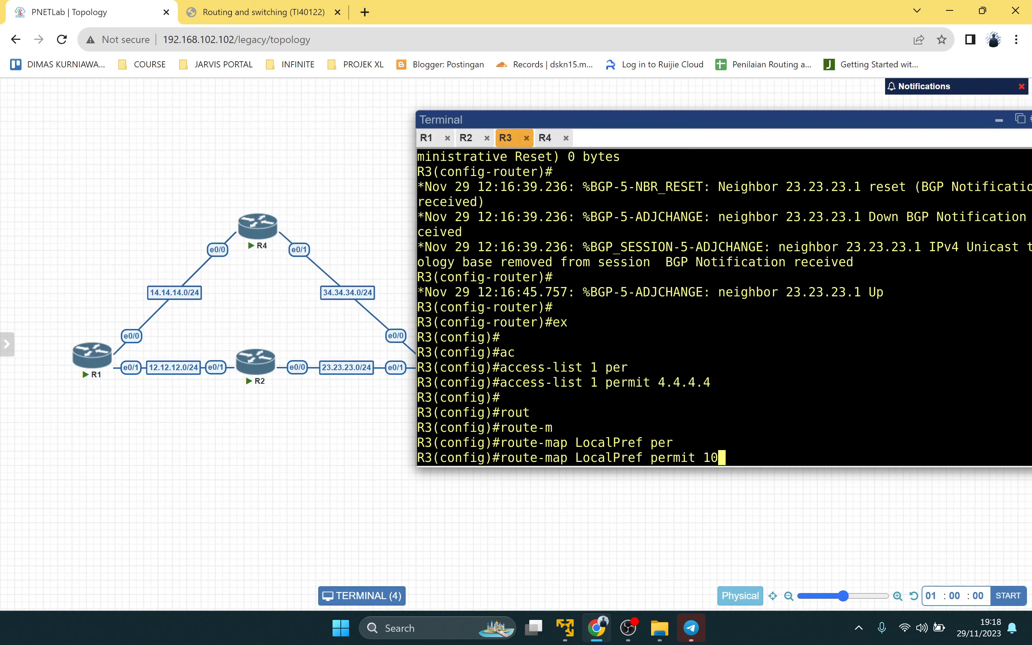
key(Return)
key(Return)
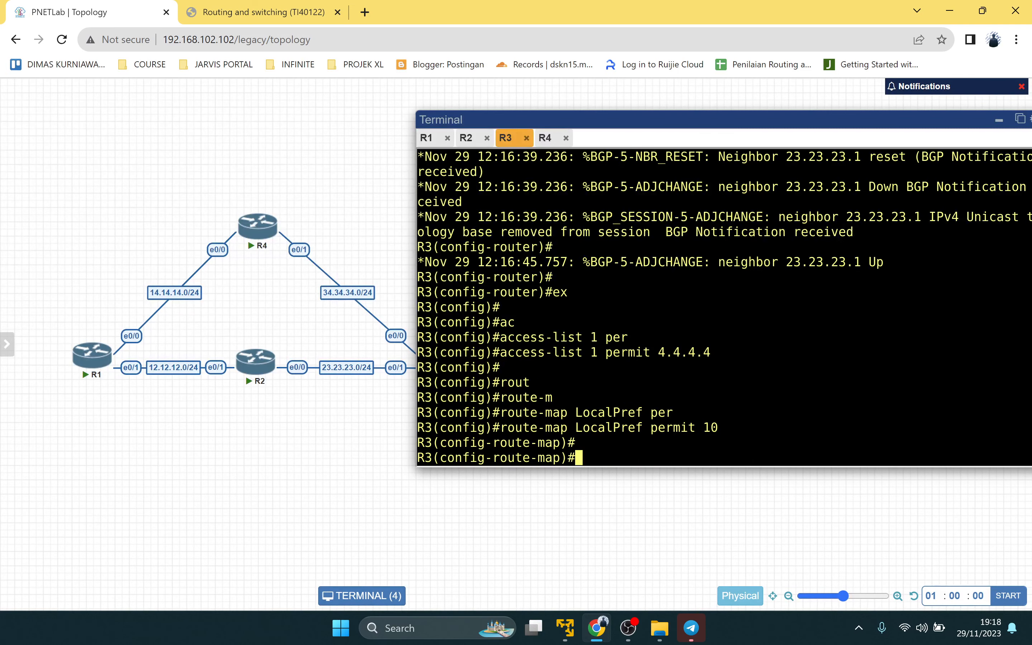
text(route-)
key(Tab)
text(m)
key(Tab)
text(a)
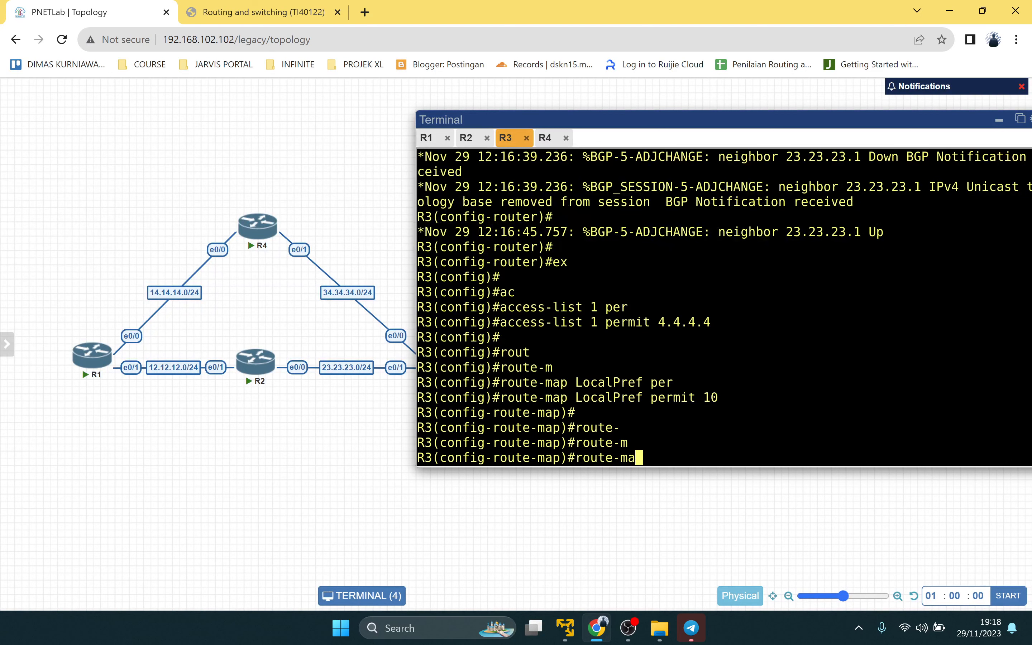
key(Tab)
key(BackSpace)
key(BackSpace)
key(BackSpace)
key(BackSpace)
key(BackSpace)
key(BackSpace)
key(BackSpace)
key(BackSpace)
Step: Make R3's LocalPref route-map match IP address list 1
text(mat)
key(Tab)
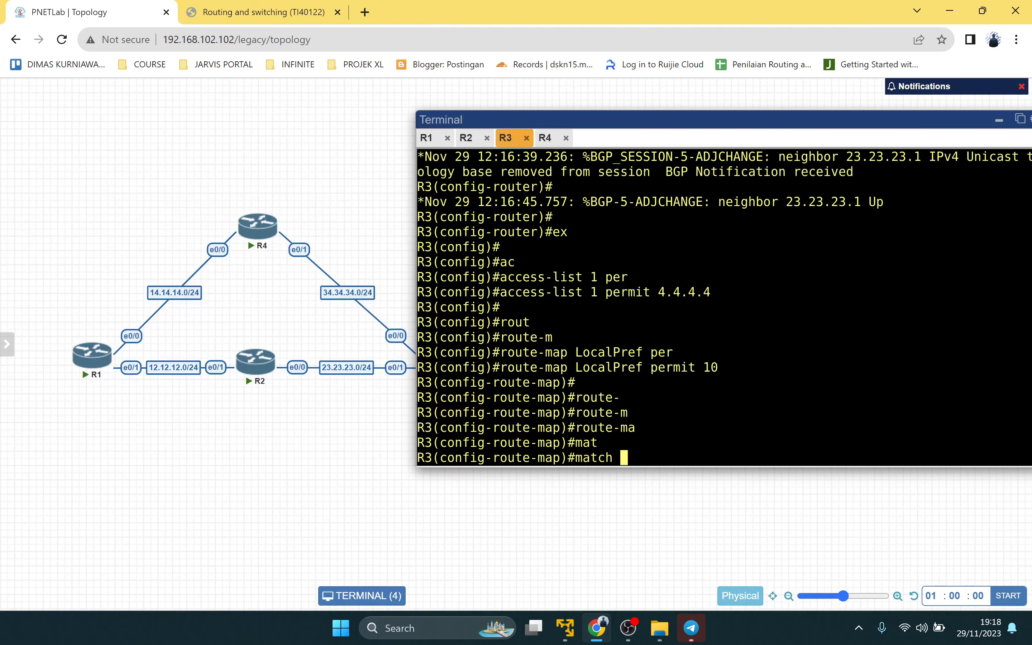
text(ip ad)
key(Tab)
text(1)
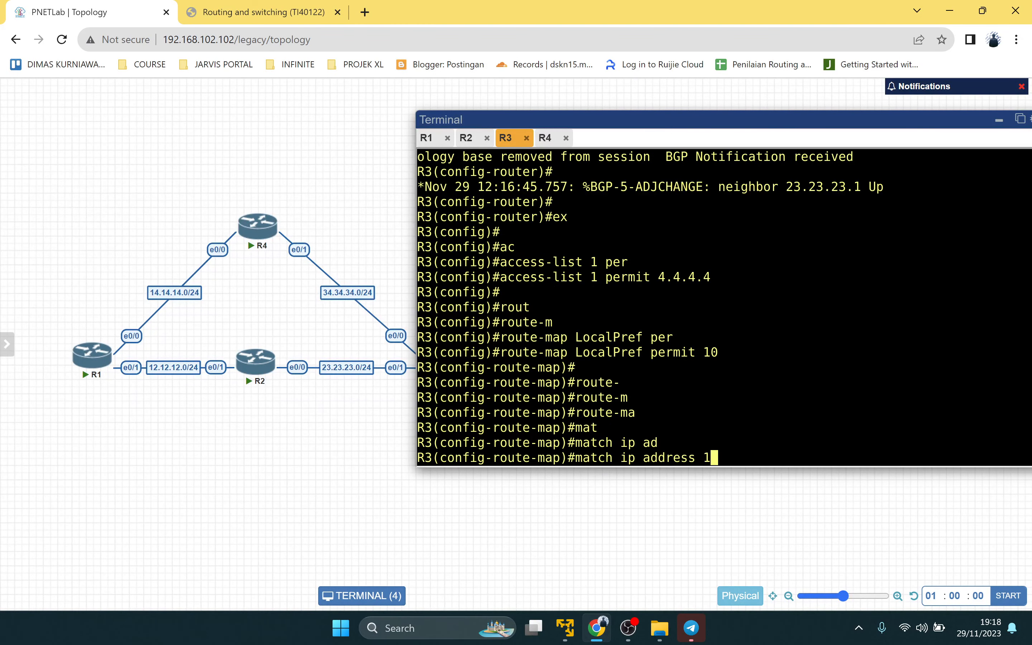
key(Return)
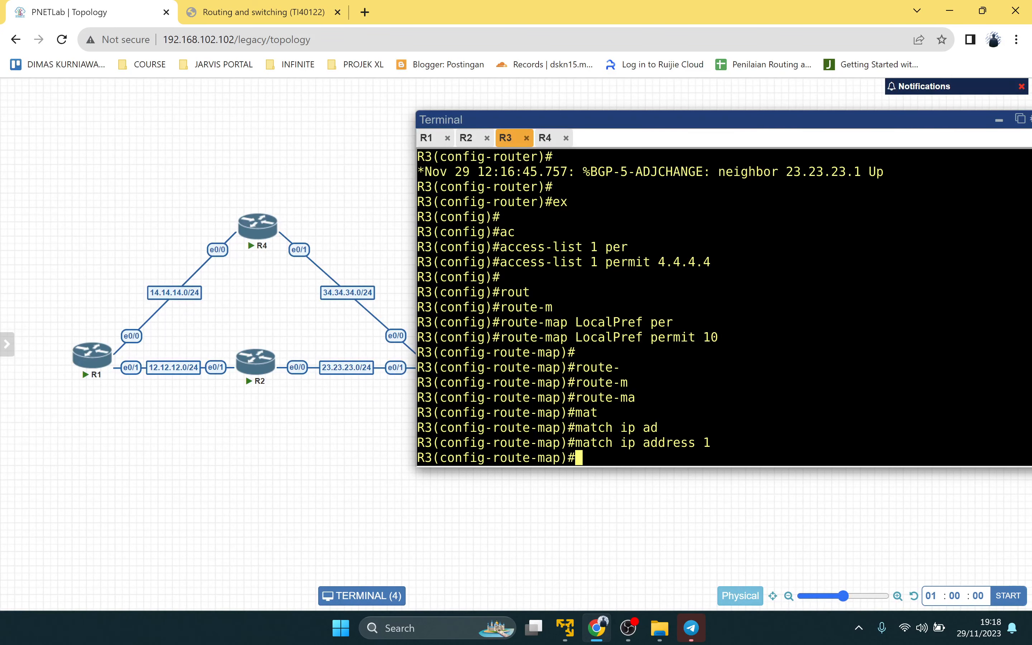
Step: Set the local preference to 300 in R3's LocalPref route-map and leave route-map configuration mode
text(set lo)
key(Tab)
text(3)
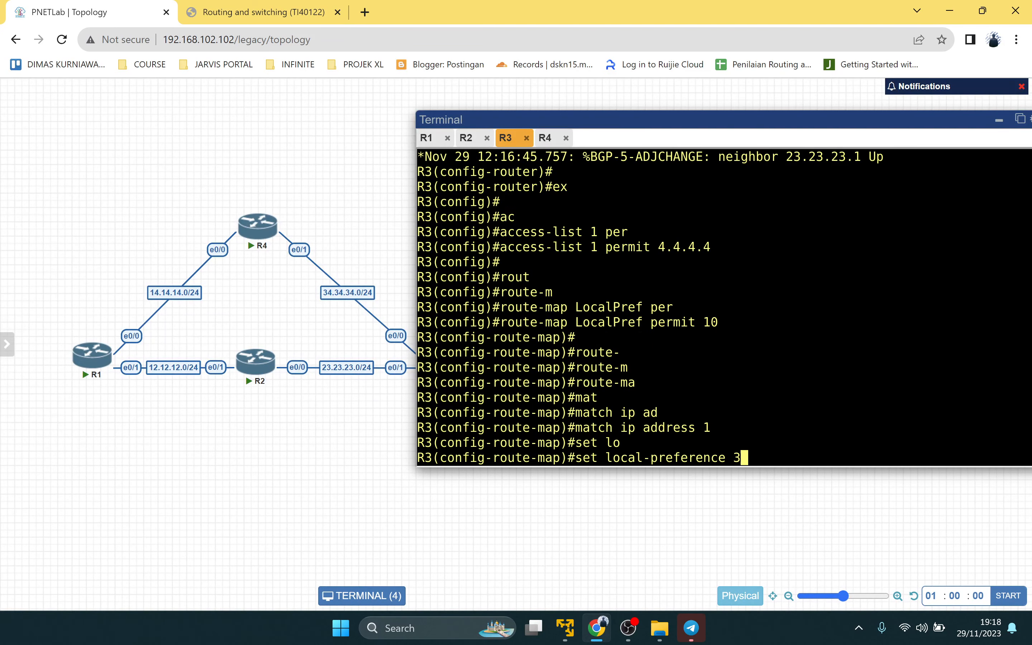
text(00)
key(Return)
key(Return)
key(Return)
text(ex)
key(Return)
Step: On R3, enter the BGP 123 configuration and apply the LocalPref route-map inbound to neighbor 34.34.34.2
text(router bgp 123)
key(Return)
text(nei)
key(Tab)
text(34.34.3)
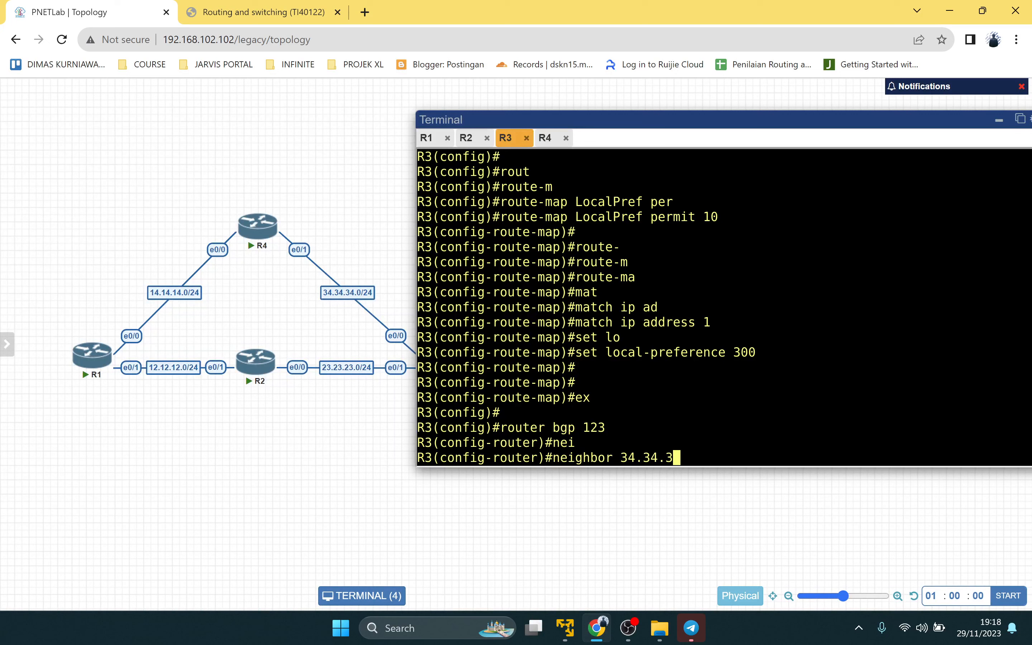
text(4.2 ro)
key(Tab)
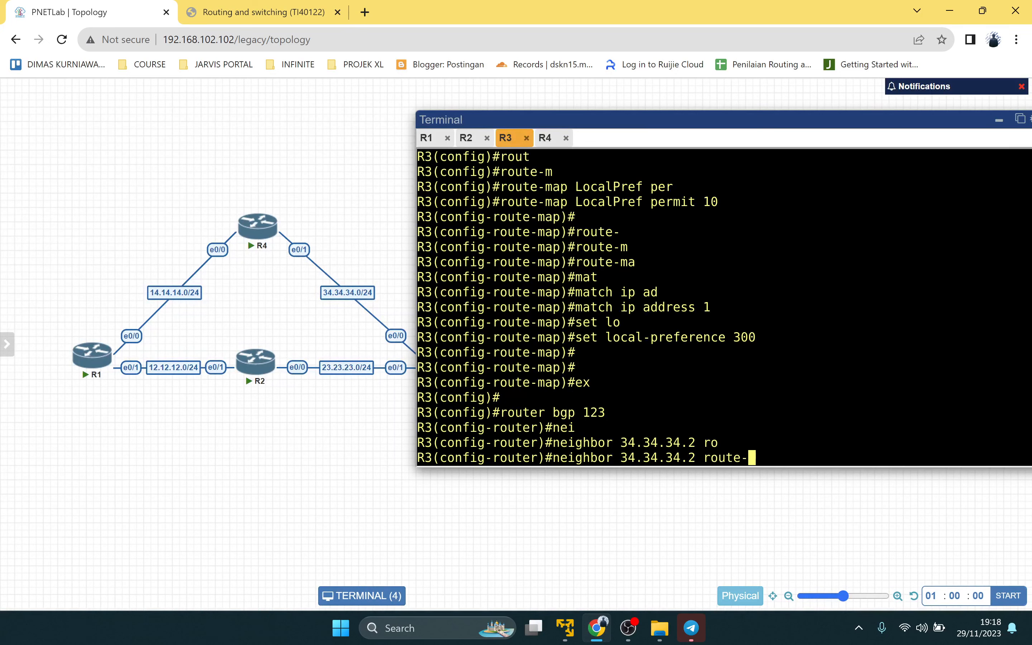
text(-m)
key(Tab)
key(BackSpace)
key(BackSpace)
key(Tab)
text(m)
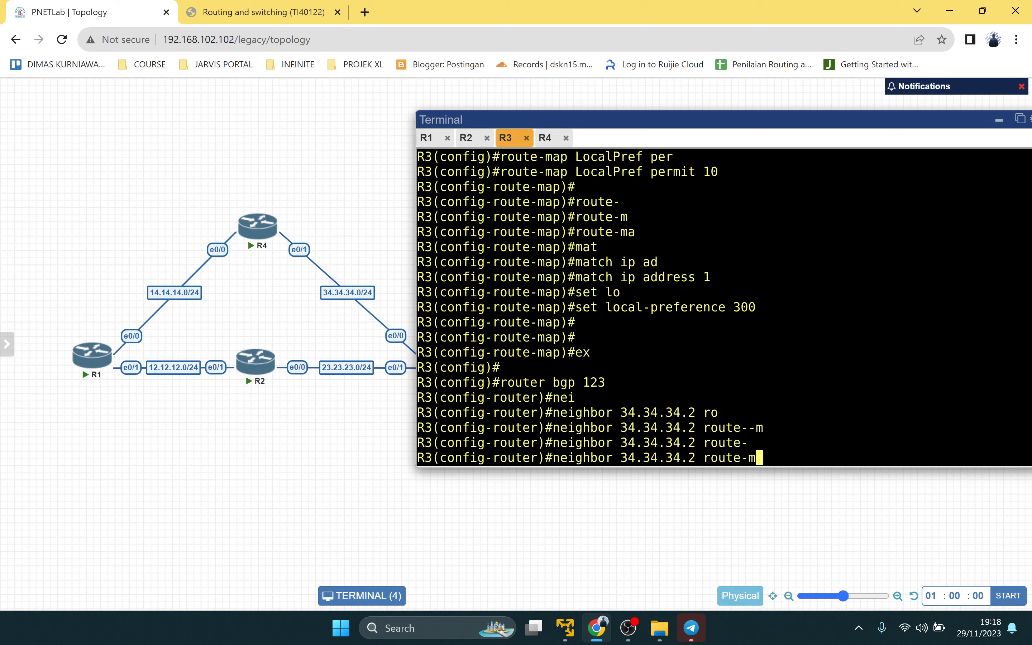
key(Tab)
text(LocalPr)
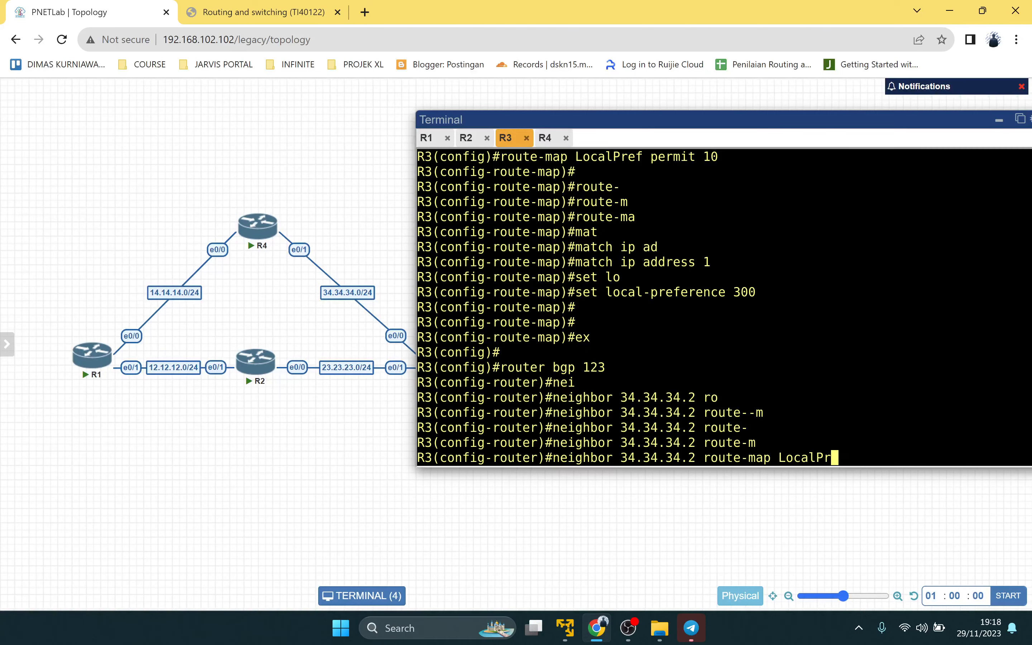
text(ef in)
key(Return)
Step: Save R3's running configuration with do wr
text(do wr)
key(Return)
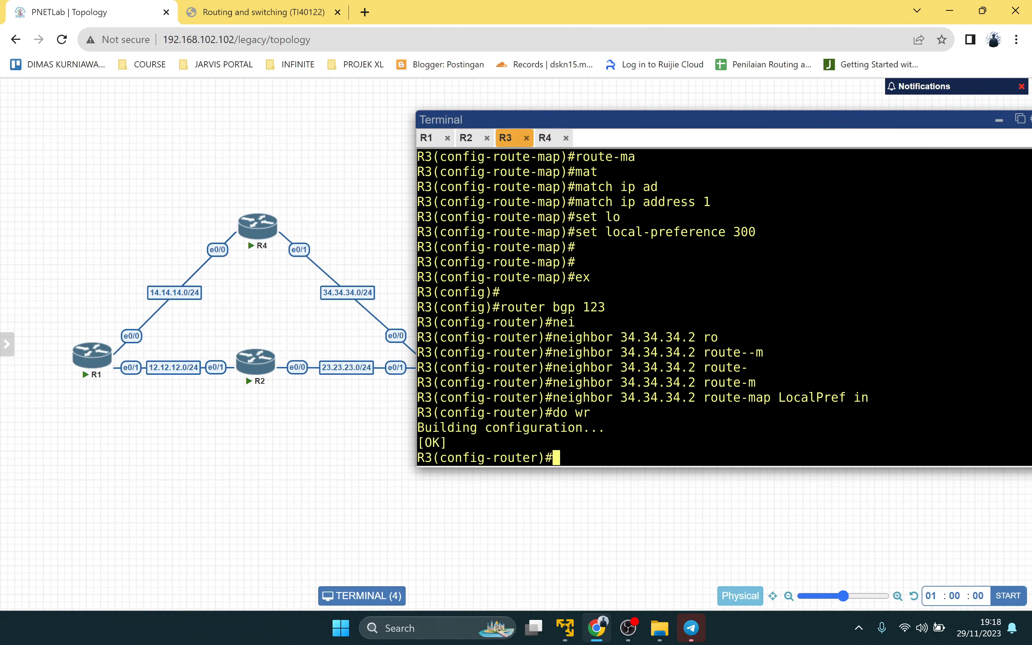
key(Return)
text(end)
key(Return)
Step: Exit configuration mode on R1, display its BGP table with sh ip bgp, and compare it with the PDF's reference output
click(428, 138)
text(end)
key(Return)
key(Return)
key(Return)
key(Return)
text(sh ip bgp)
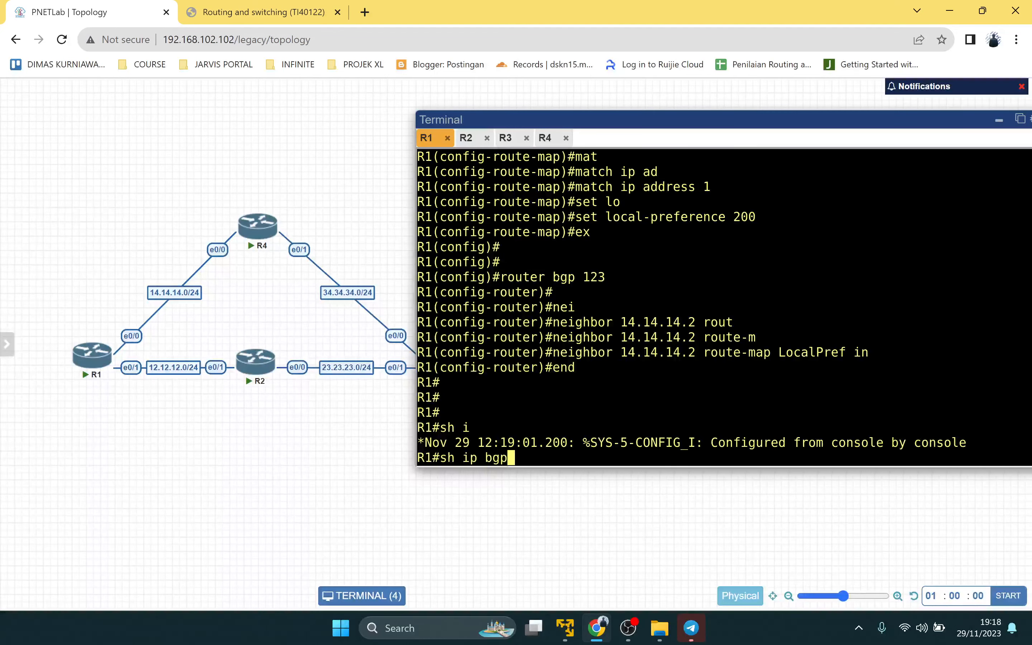
key(Return)
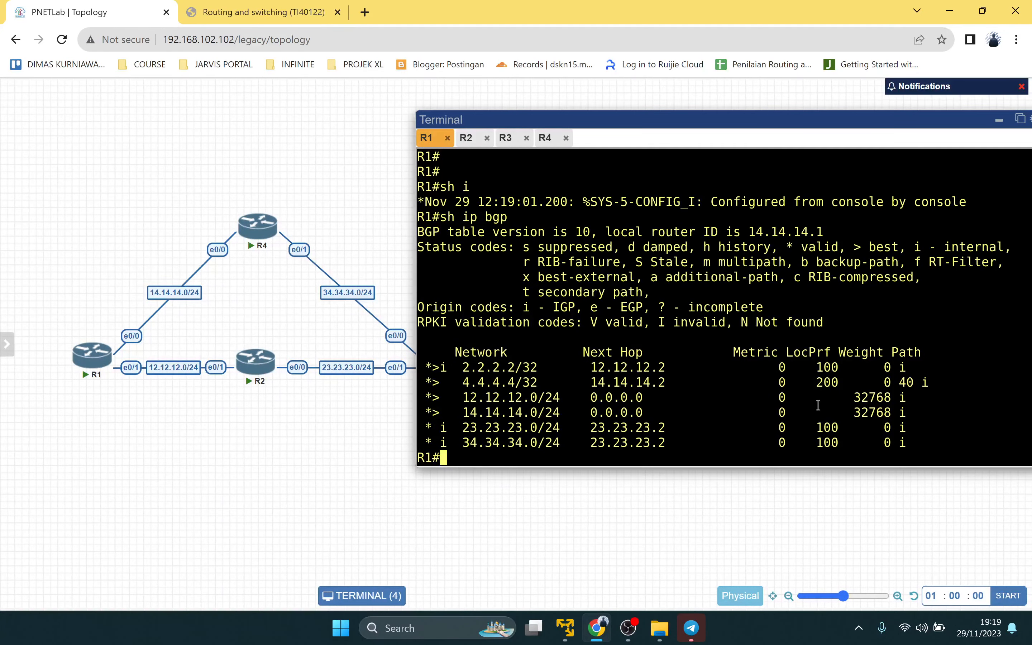
click(256, 11)
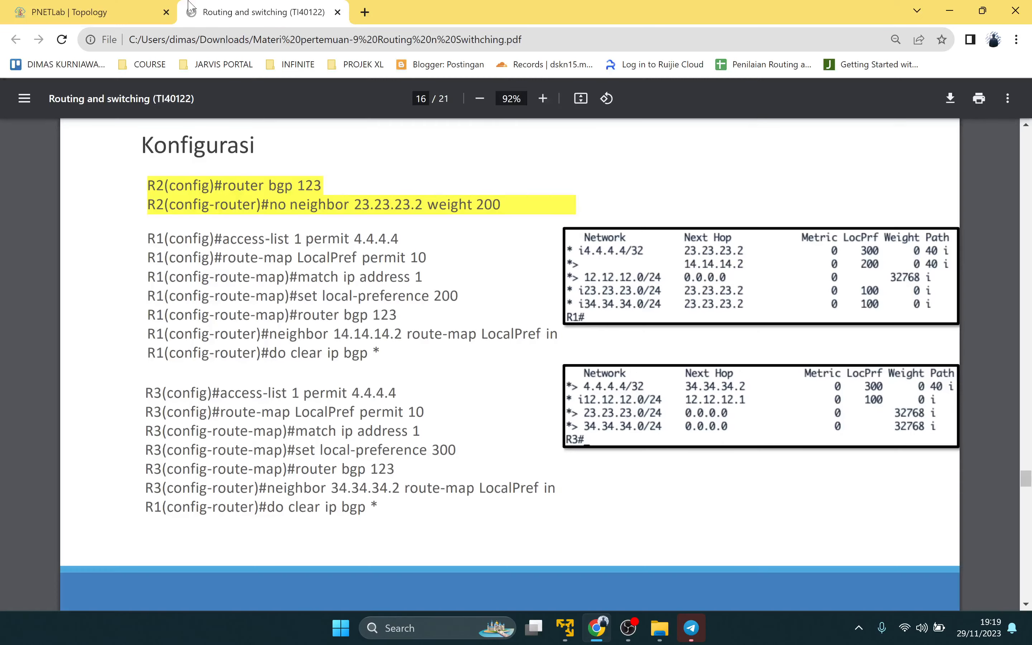
click(52, 15)
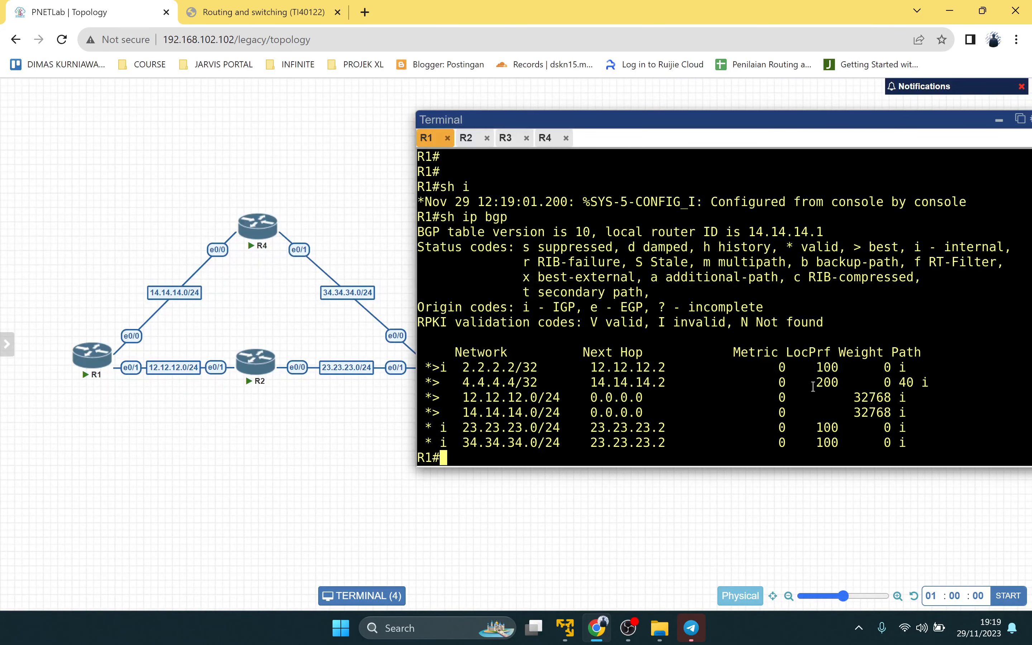
Step: Exit configuration mode on R3 and examine the 4.4.4.4/32 paths in its BGP table with sh ip bgp
click(514, 140)
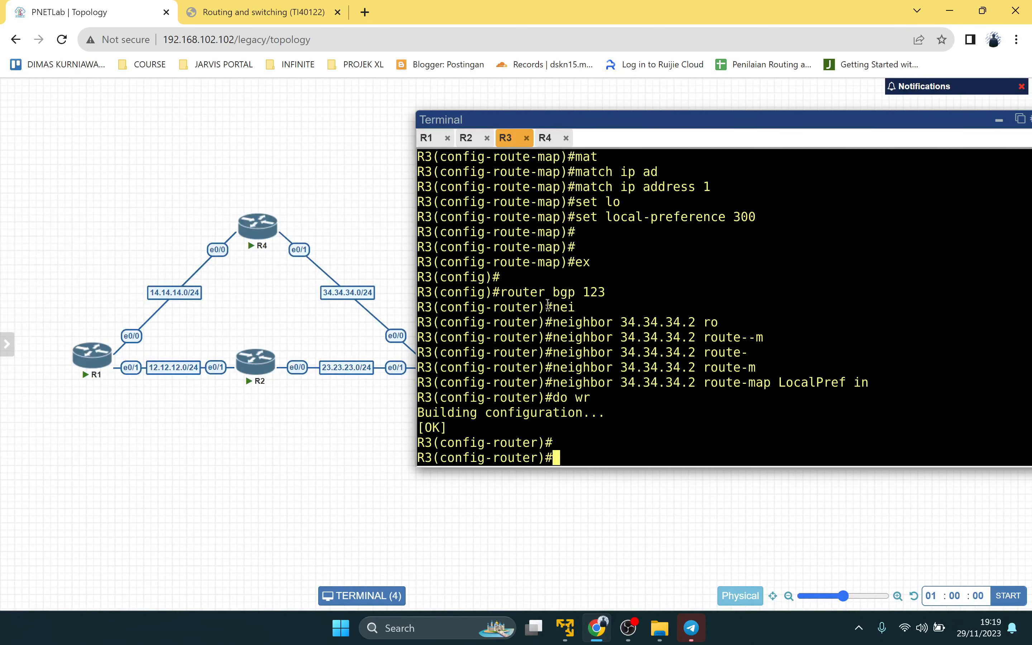
text(end)
key(Return)
key(Return)
text(sh i)
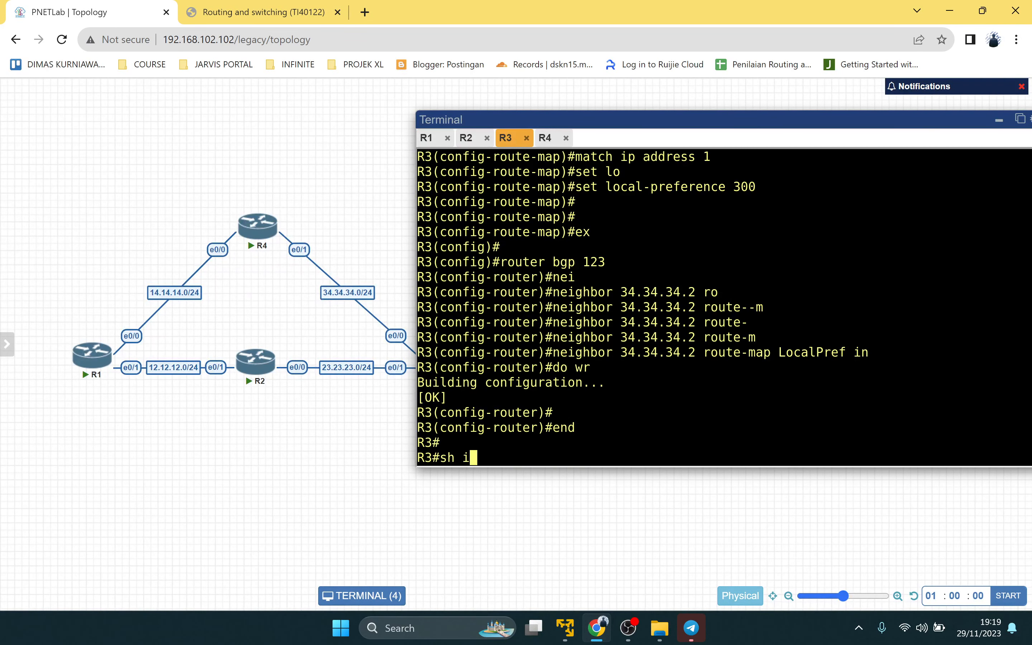
text(p bgp)
key(Return)
key(Return)
text(sh ip bgp)
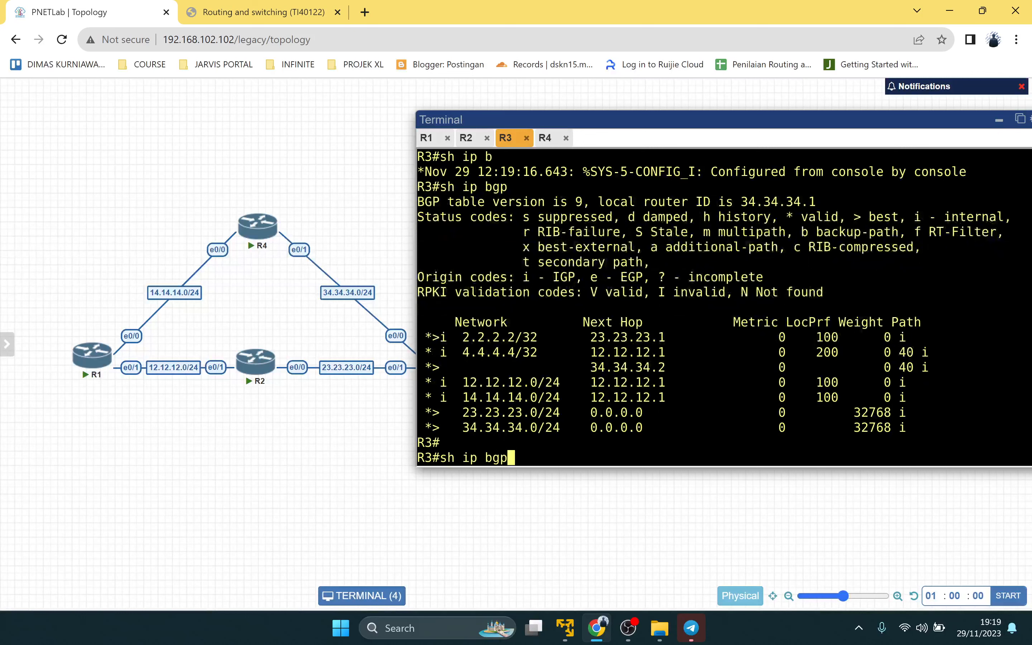
key(Return)
Step: Reset all BGP sessions on R3 with clear ip bgp *
text(clear ip bgp)
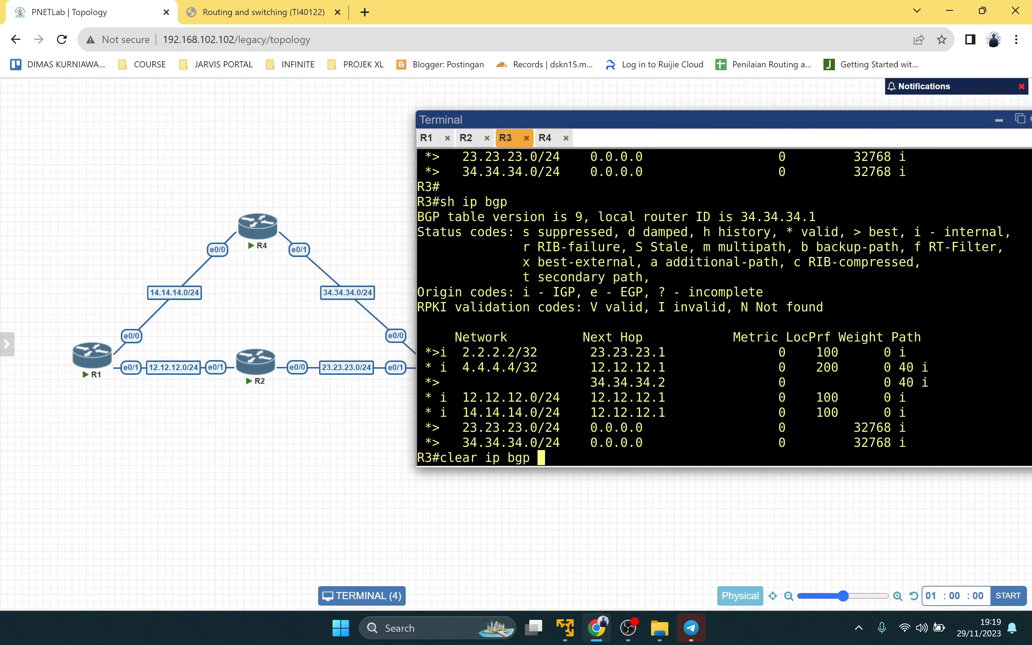
text( *)
key(Return)
Step: Check the reset command in the PDF guide and run clear ip bgp * on R1
click(307, 5)
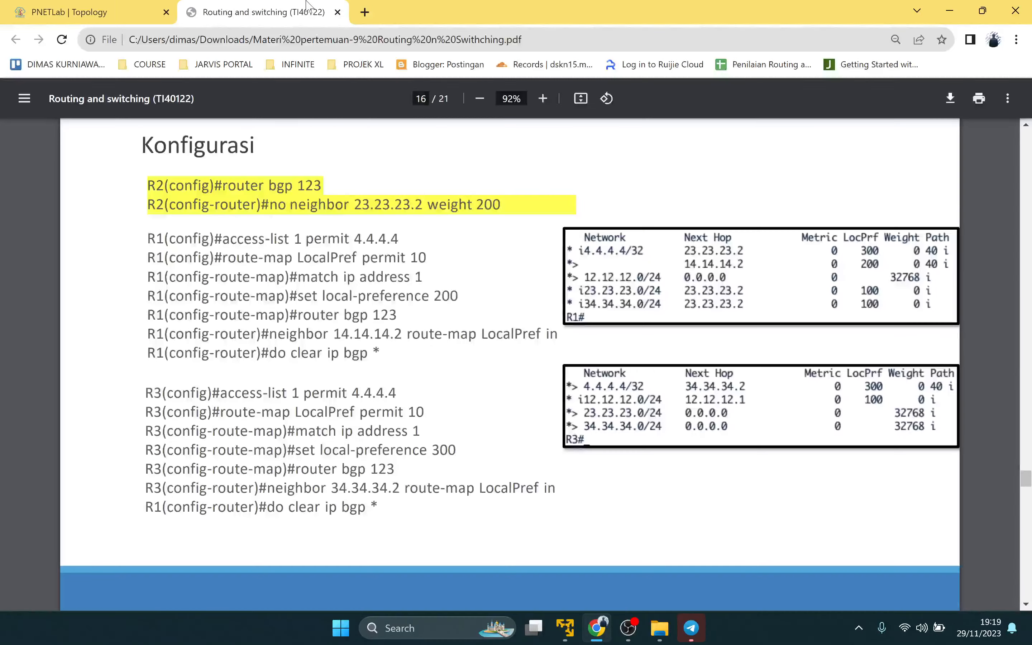
click(85, 17)
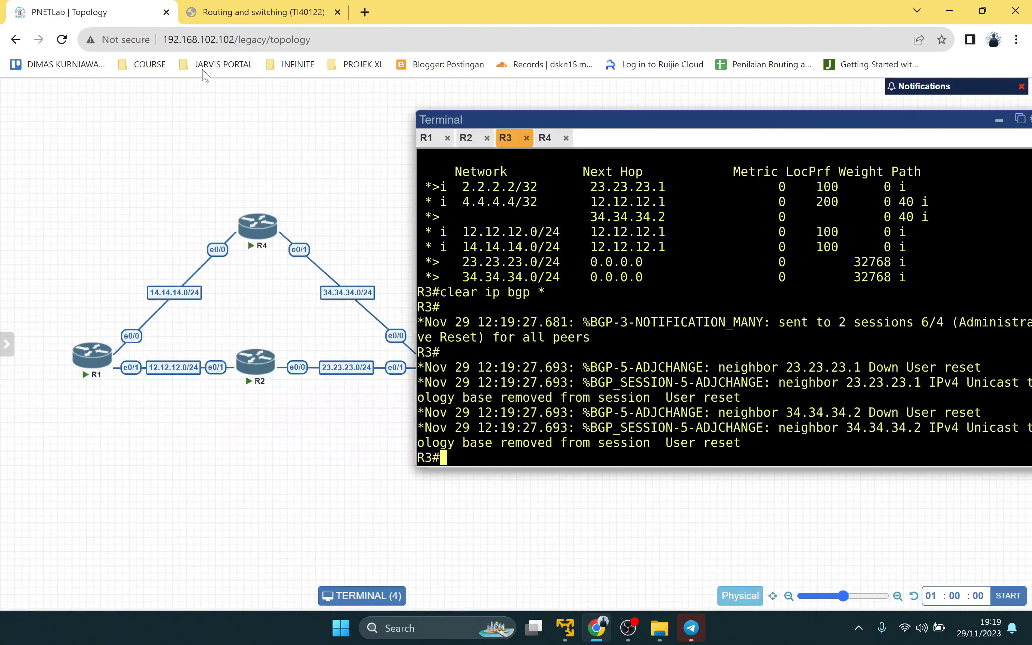
click(437, 146)
text(clear i)
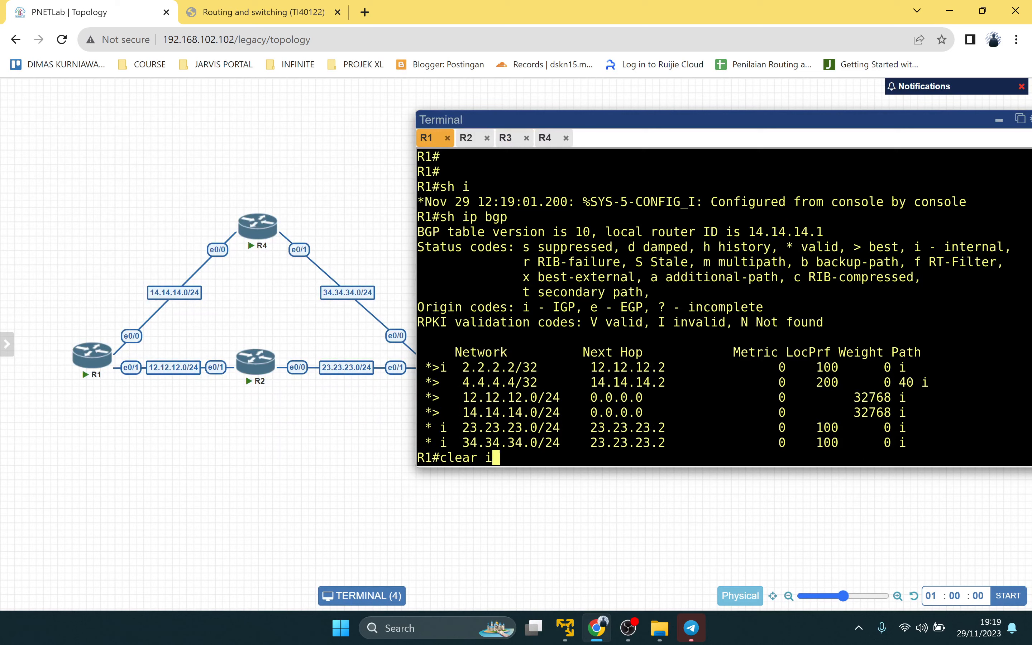
text(p bgp *)
key(Return)
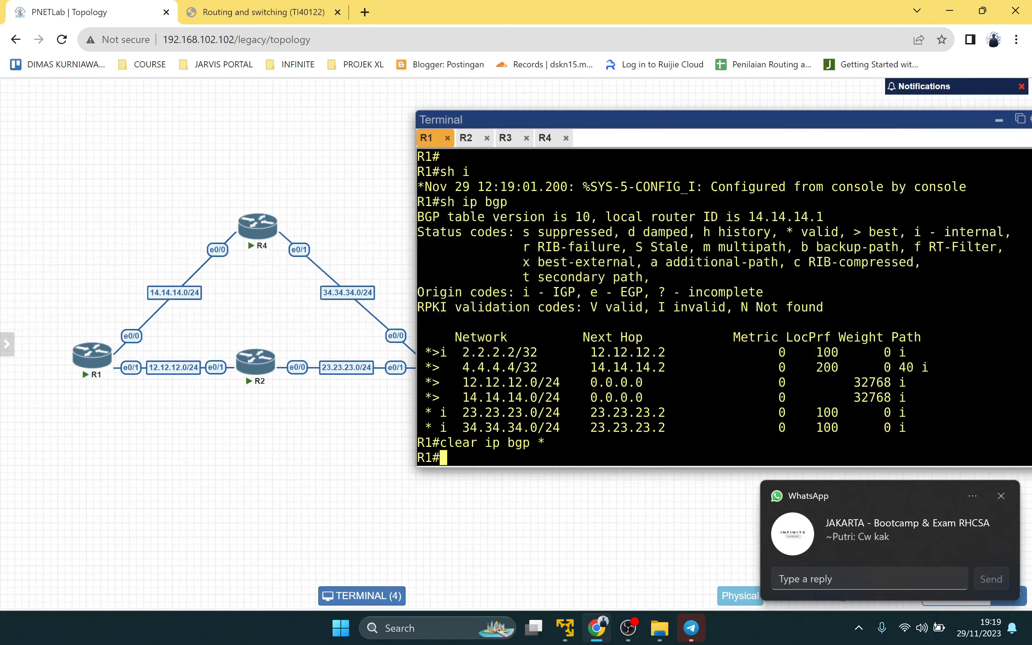
Step: Display R3's BGP table with sh ip bgp after the session reset
click(509, 140)
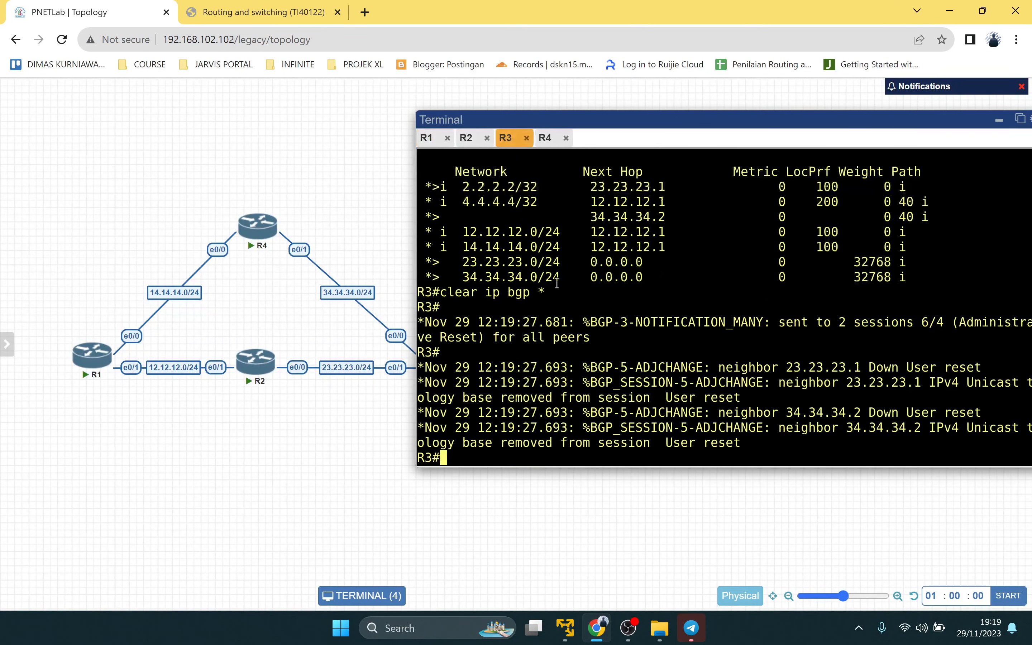
key(Return)
key(Return)
key(Return)
text(sh ip bgo)
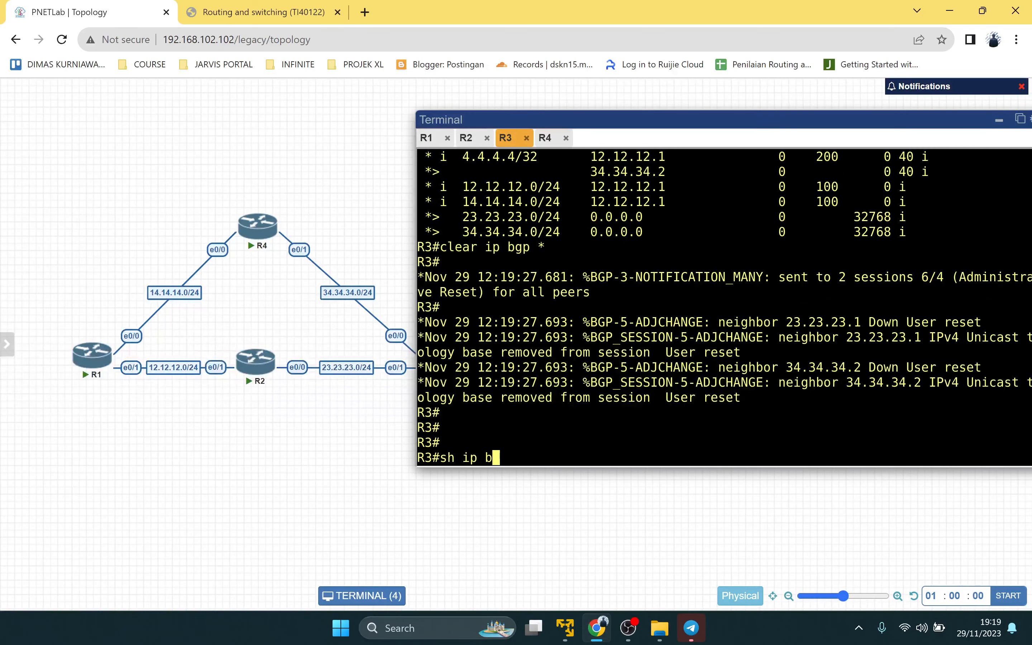
key(BackSpace)
key(BackSpace)
text(p)
key(Return)
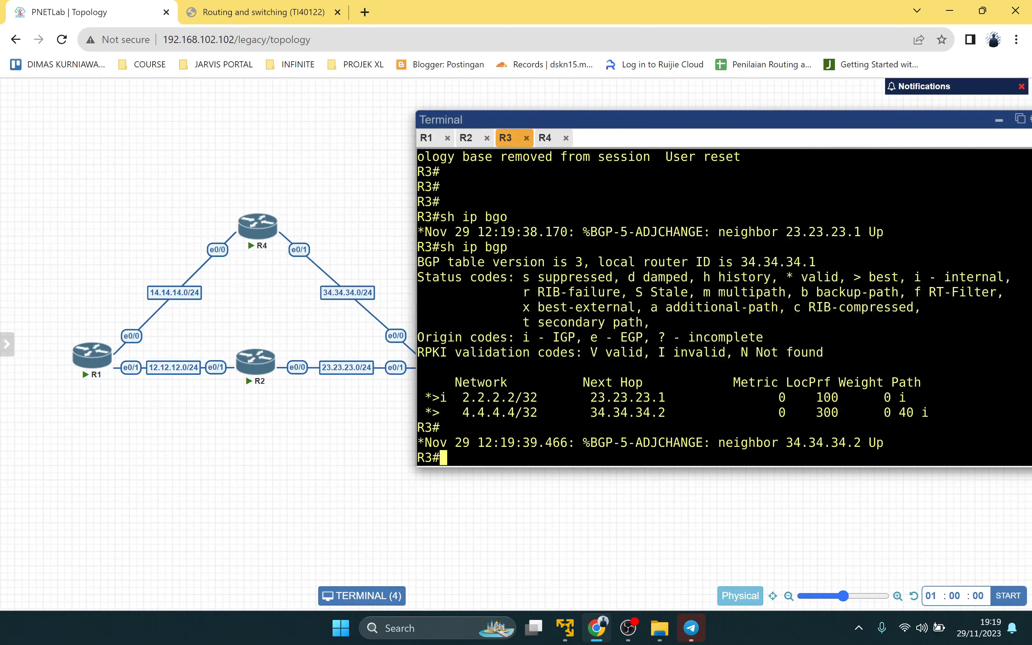
Step: Run sh ip bgp again on R3 and examine the local preference of the 4.4.4.4/32 path
key(Up)
key(Return)
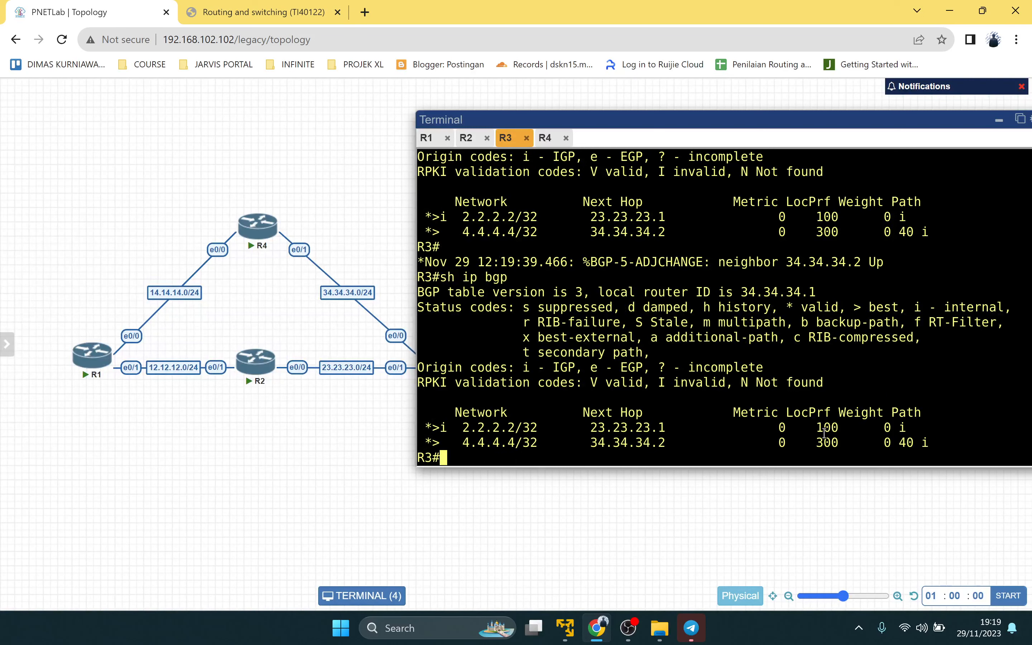
drag(819, 443, 834, 442)
key(Up)
key(Return)
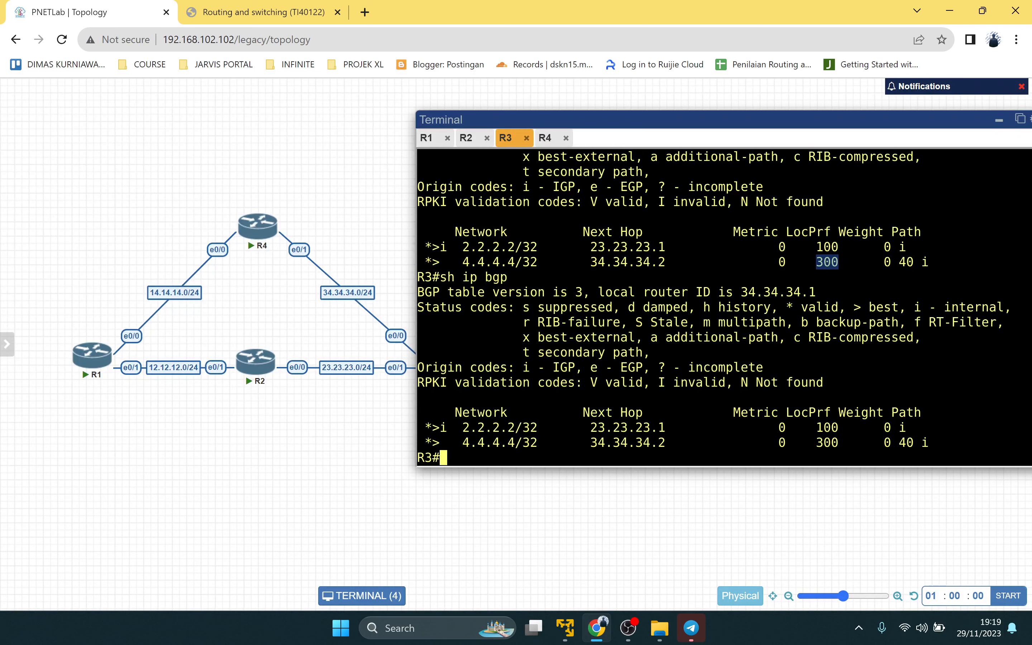
key(Up)
Step: Switch to the R1 console and bring up a fresh prompt
click(428, 138)
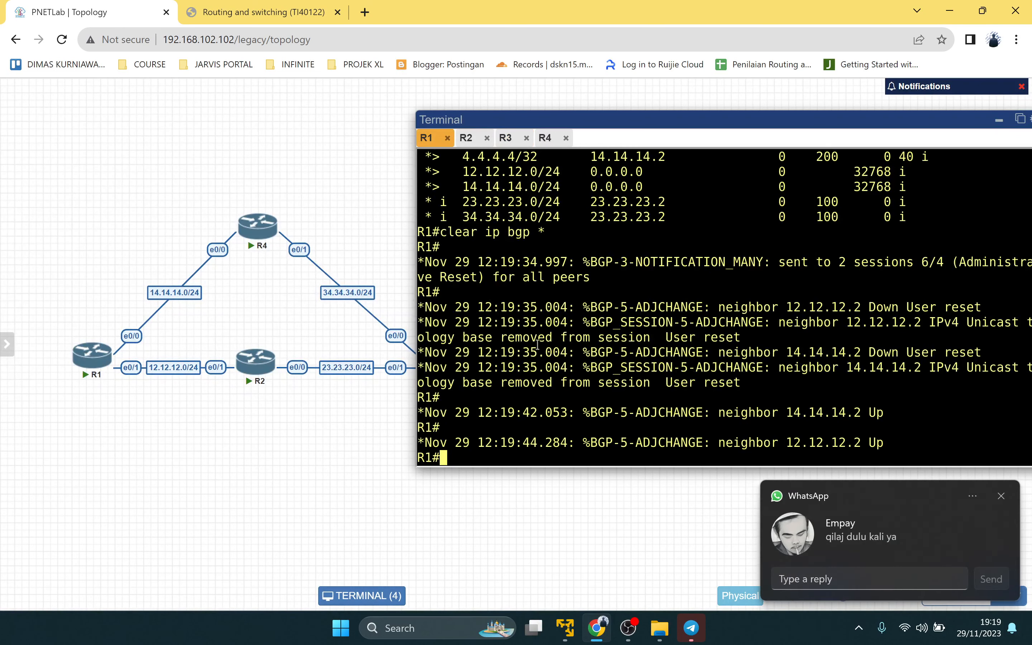
key(Return)
key(Return)
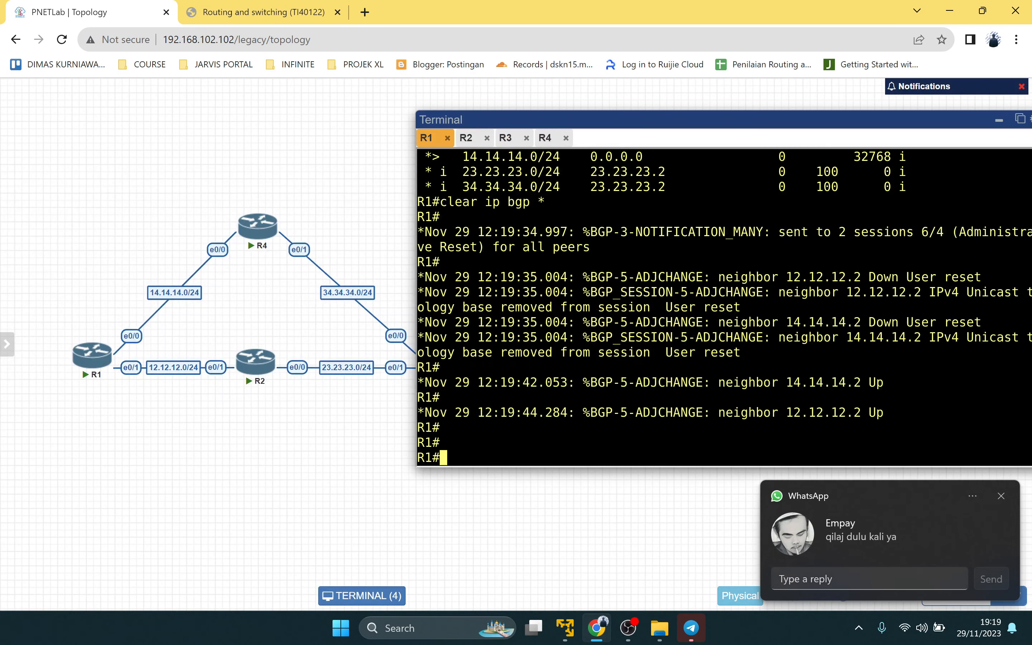
Step: Reply "udhan tadi min wkkw" to the incoming WhatsApp message
click(869, 579)
text(d)
key(BackSpace)
text(u)
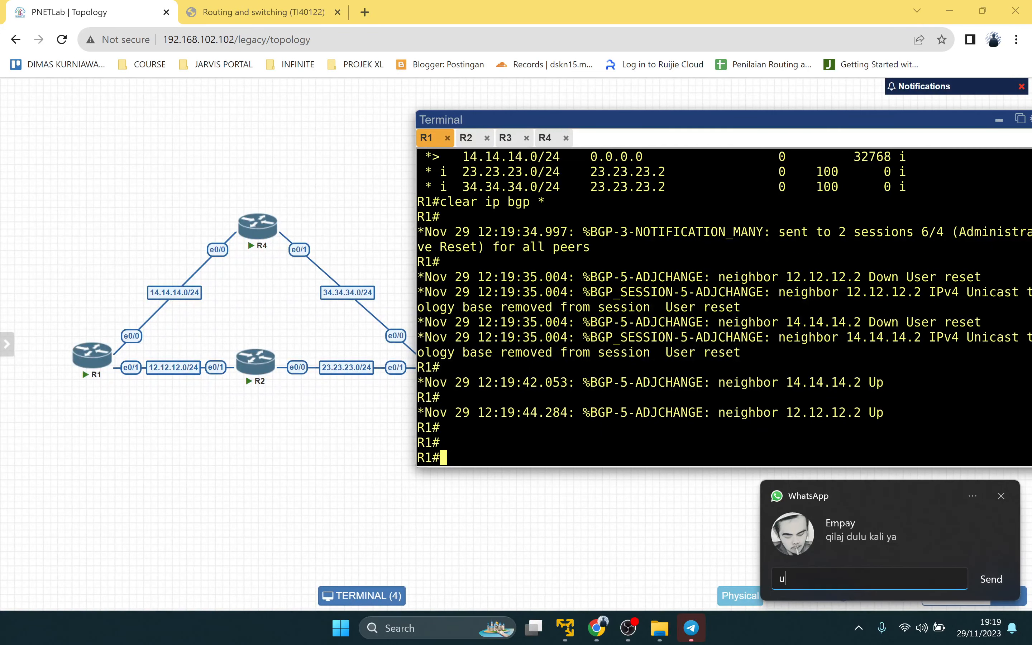
text(dhan tadi min wkkw)
click(990, 580)
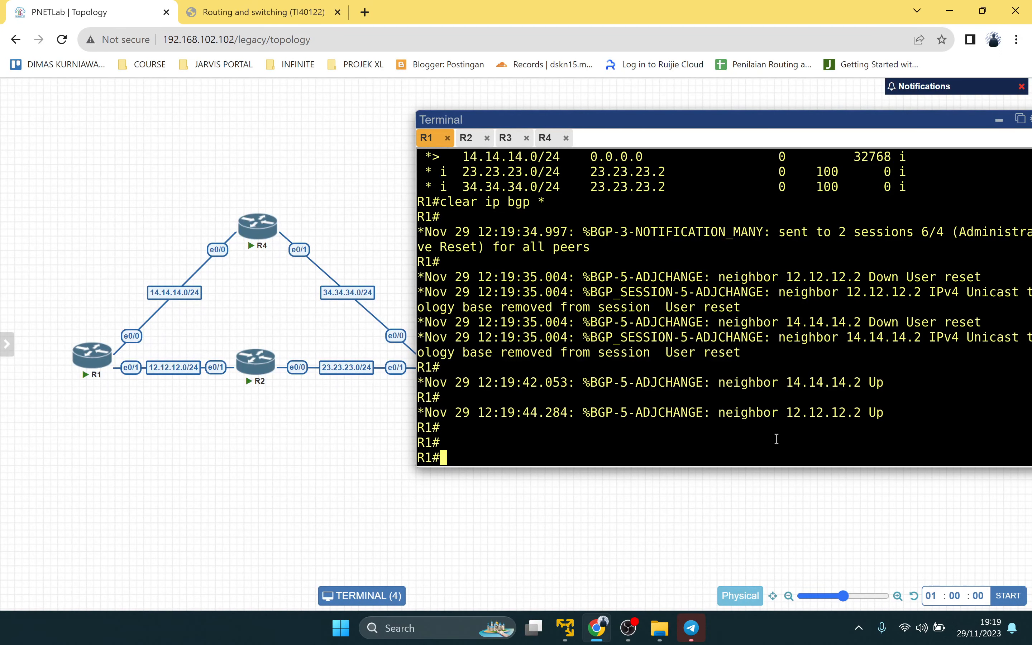
Step: Display R1's BGP table with sh ip bgp and compare the local preferences of the two 4.4.4.4/32 paths
text(sh ip bgp)
key(Return)
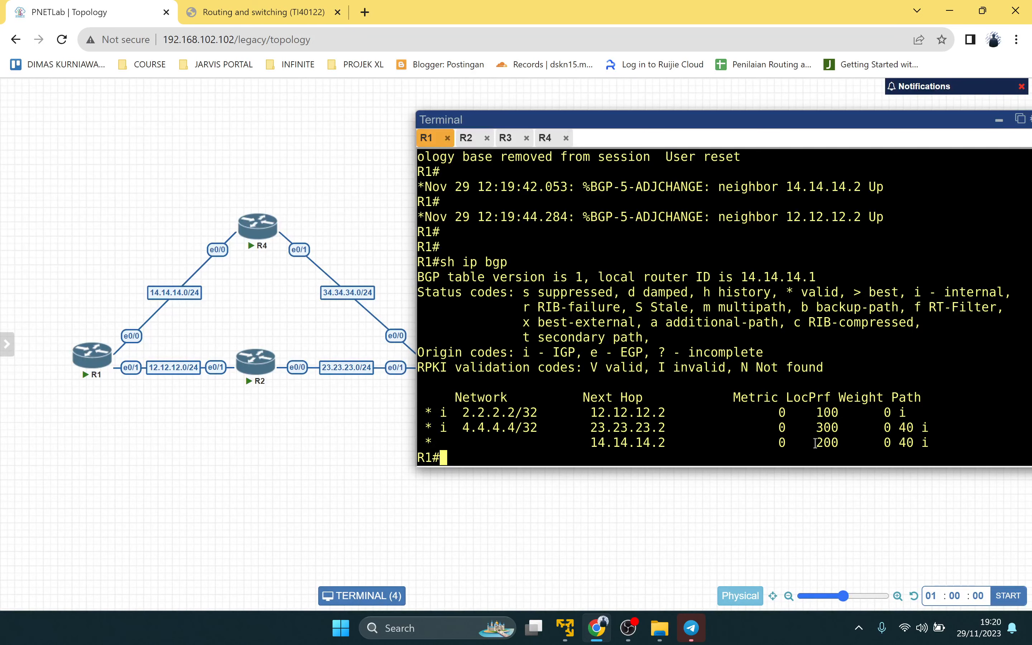
drag(815, 444, 842, 444)
click(798, 436)
key(Return)
key(Return)
key(Return)
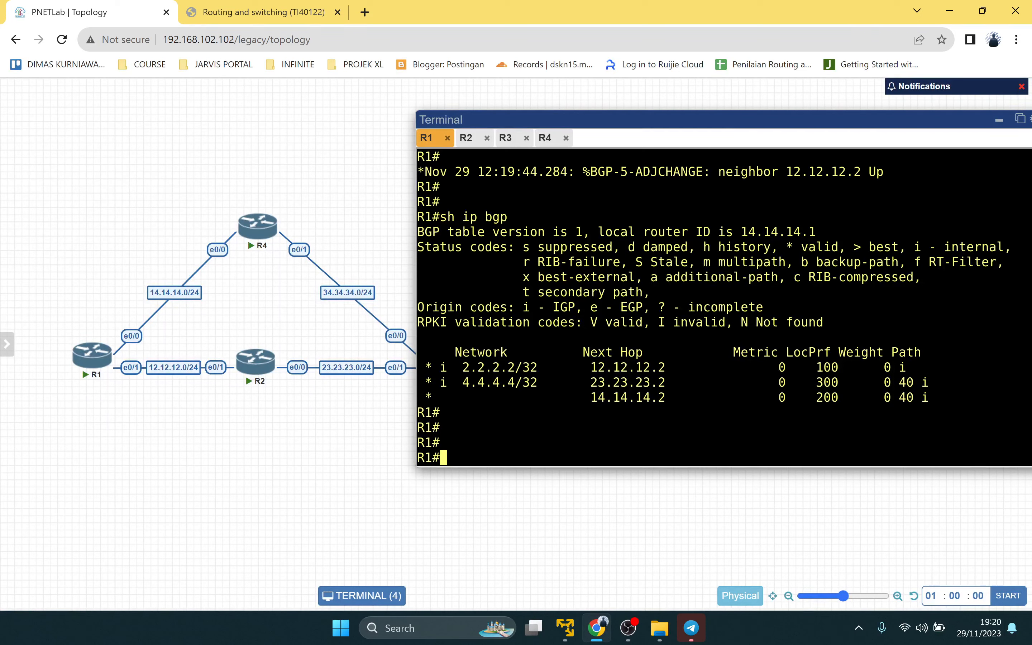
text(sh ip b)
key(BackSpace)
key(BackSpace)
key(BackSpace)
key(BackSpace)
key(BackSpace)
key(BackSpace)
key(BackSpace)
click(506, 137)
click(422, 140)
Step: Display the BGP section of R1's running configuration with sh run | s r b
key(Return)
text(sh run )
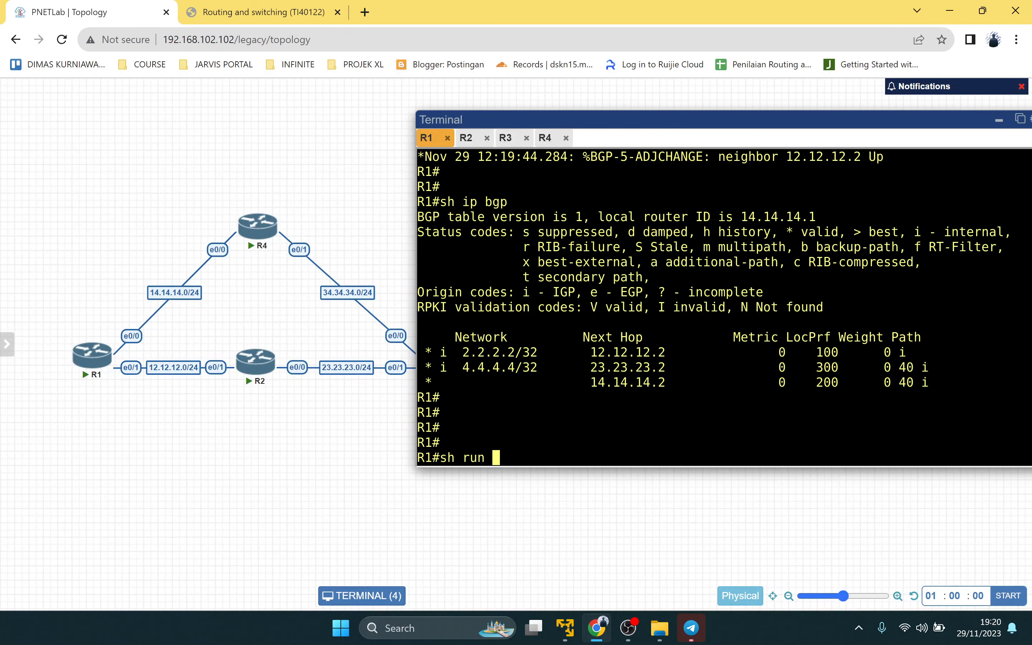
text(| s r b)
key(Return)
Step: Remove the inbound LocalPref route-map from neighbor 14.14.14.2 under router bgp 123 on R1 and save with do wr
text(conf t)
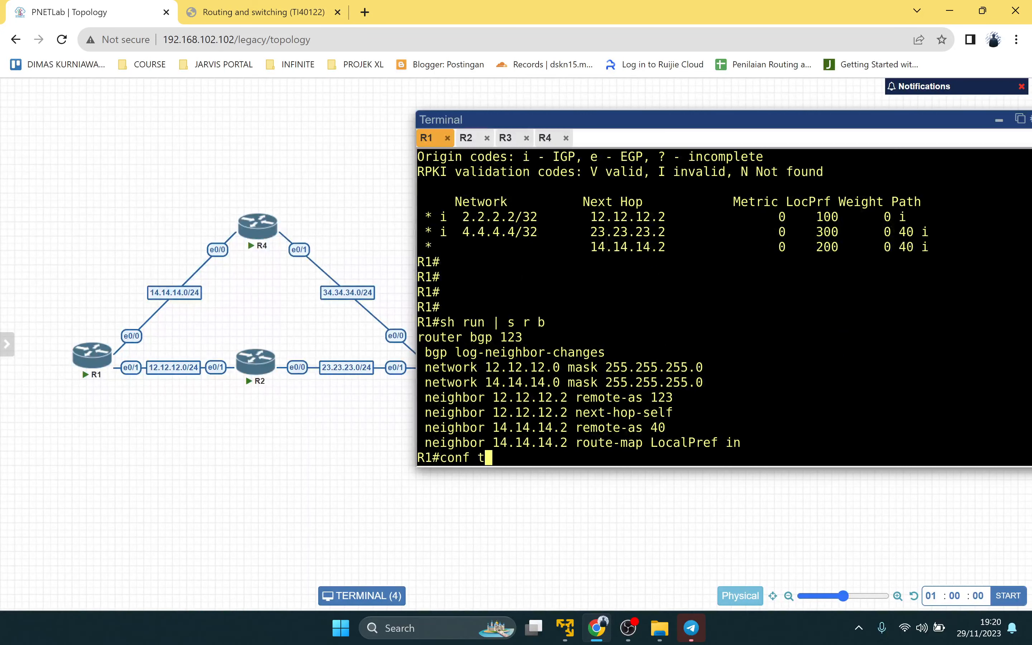
key(Return)
text(rou)
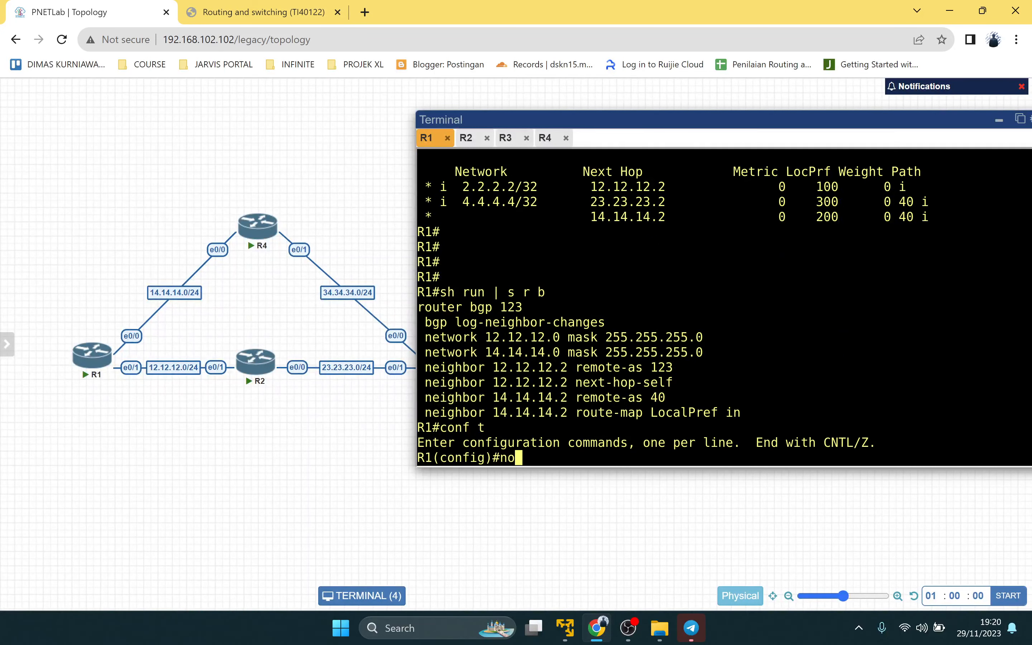
text(ter bgp 123)
key(Return)
text(no)
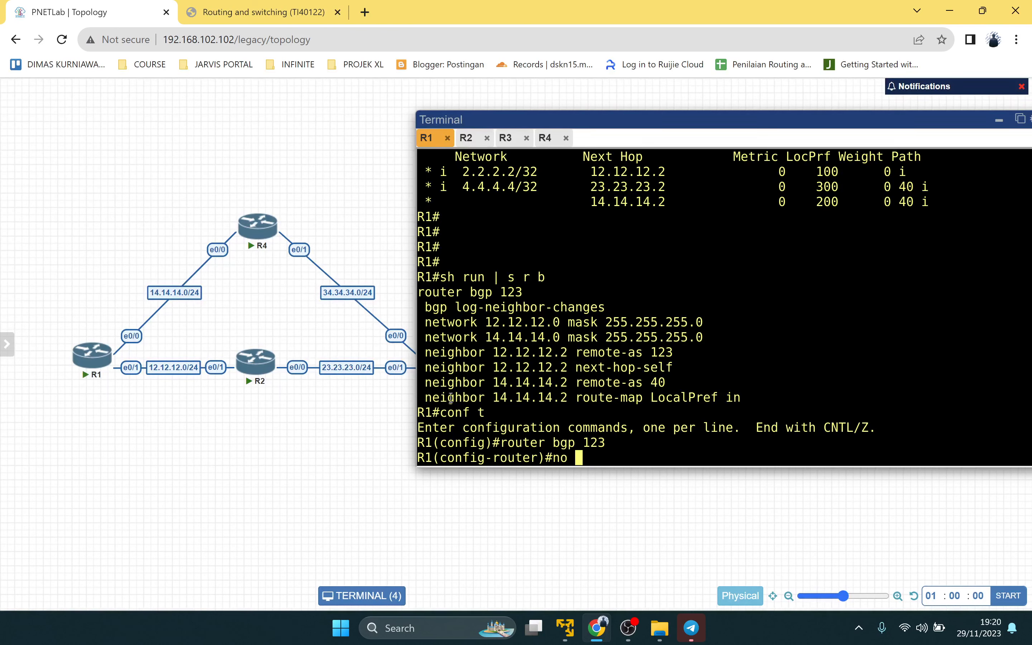
drag(426, 398, 741, 398)
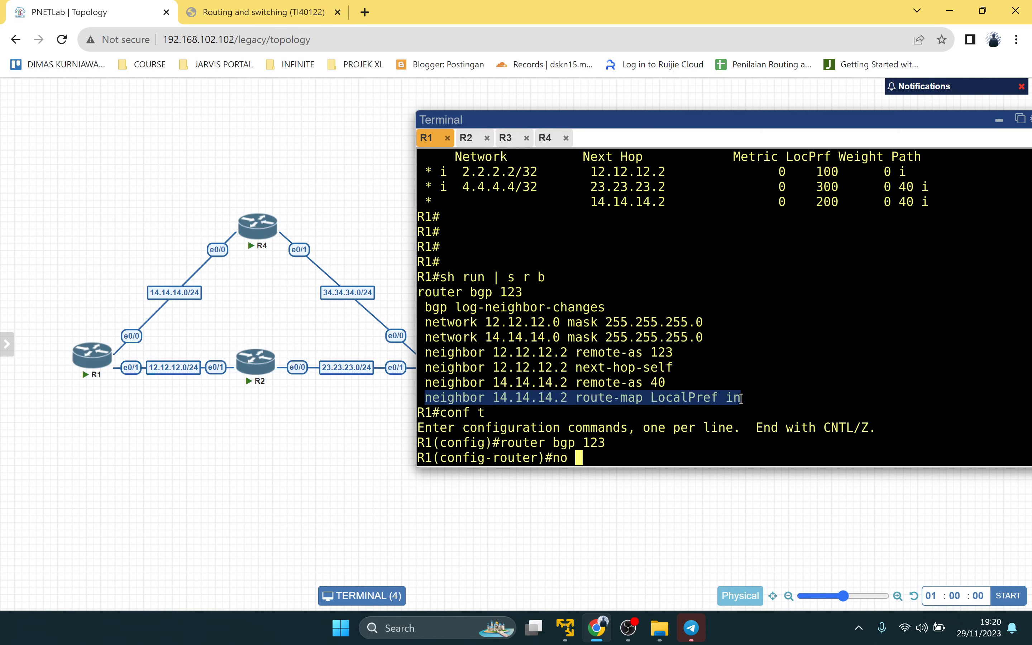
right_click(861, 339)
key(Return)
text(do wr)
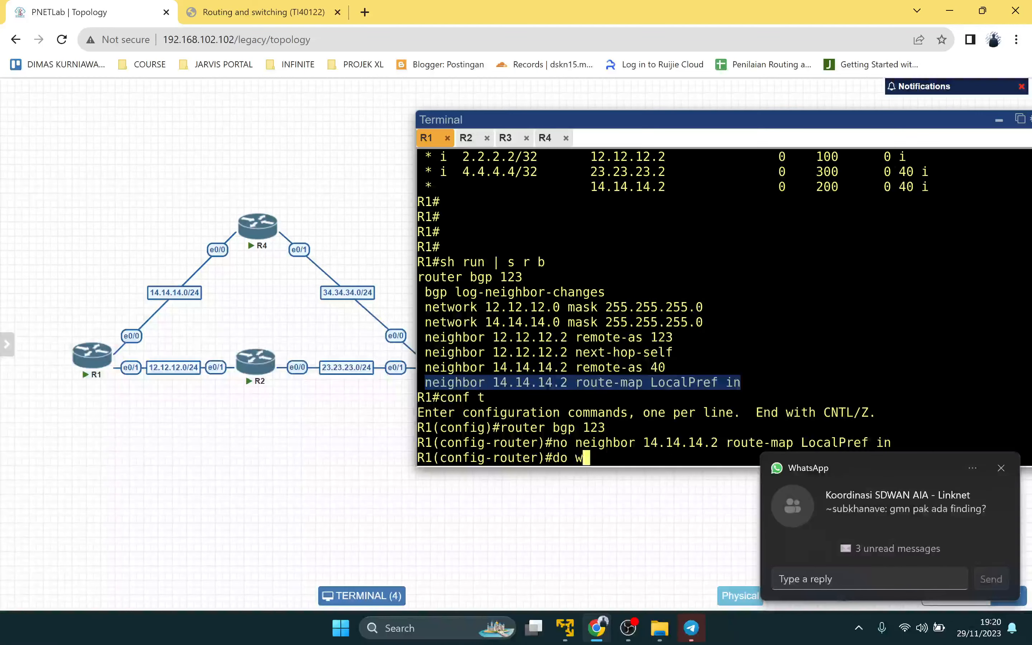
key(Return)
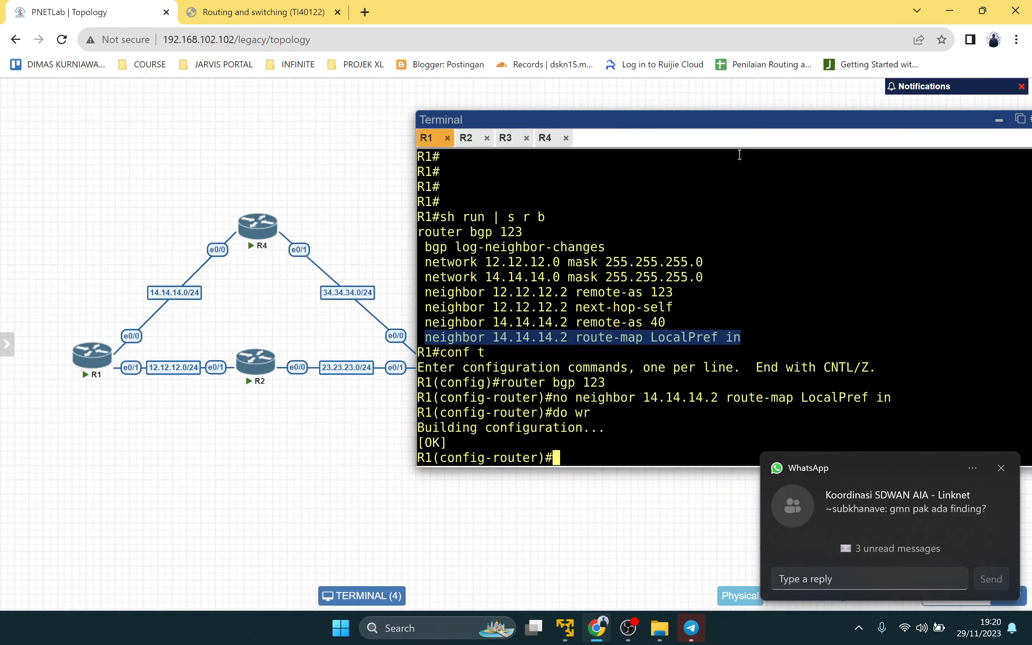
Step: Enter the router bgp 123 configuration mode on R3
click(506, 137)
key(Return)
text(conf t)
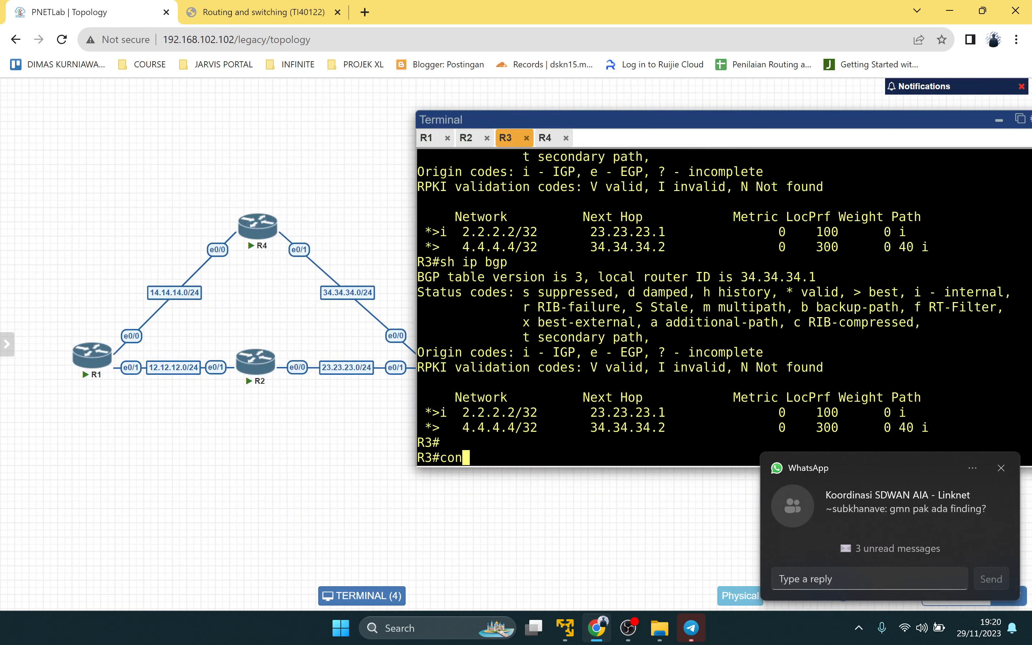
key(Return)
text(router bgp 123)
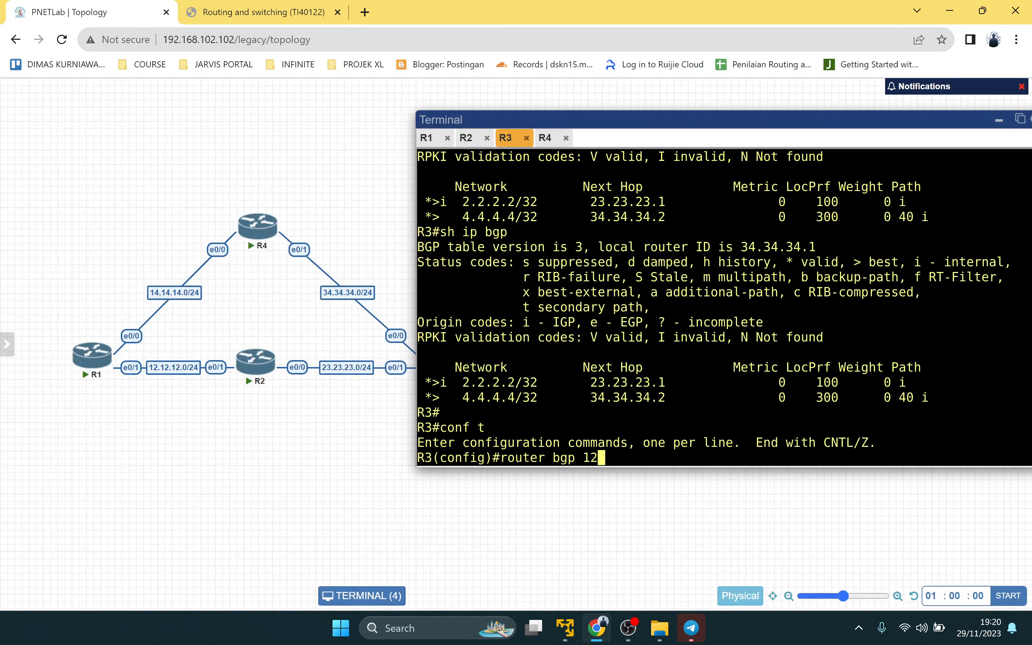
key(Return)
text(no )
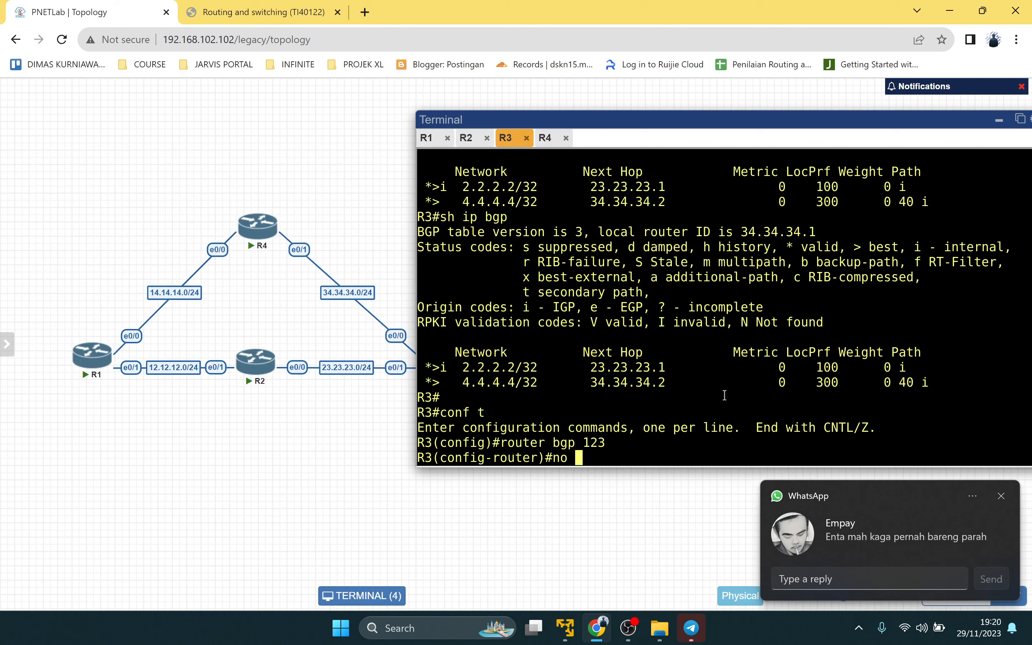
text(300)
key(BackSpace)
key(BackSpace)
key(BackSpace)
key(BackSpace)
key(BackSpace)
key(BackSpace)
Step: List R3's BGP configuration with do sh run | s r b and remove the inbound LocalPref route-map from neighbor 34.34.34.2
text(do sh run | s r b)
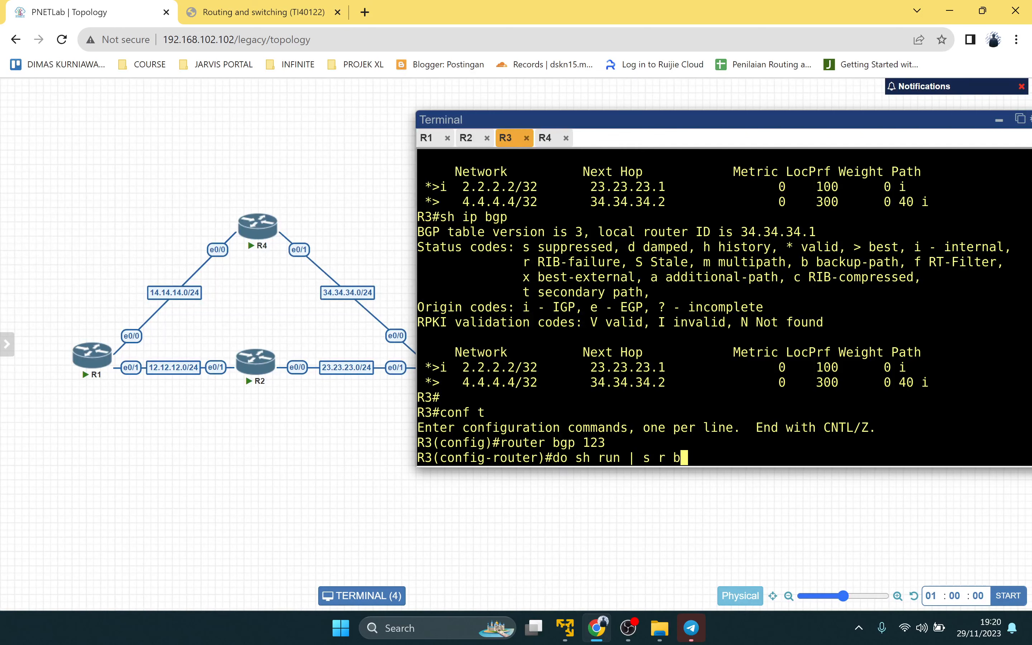
key(Return)
text(no)
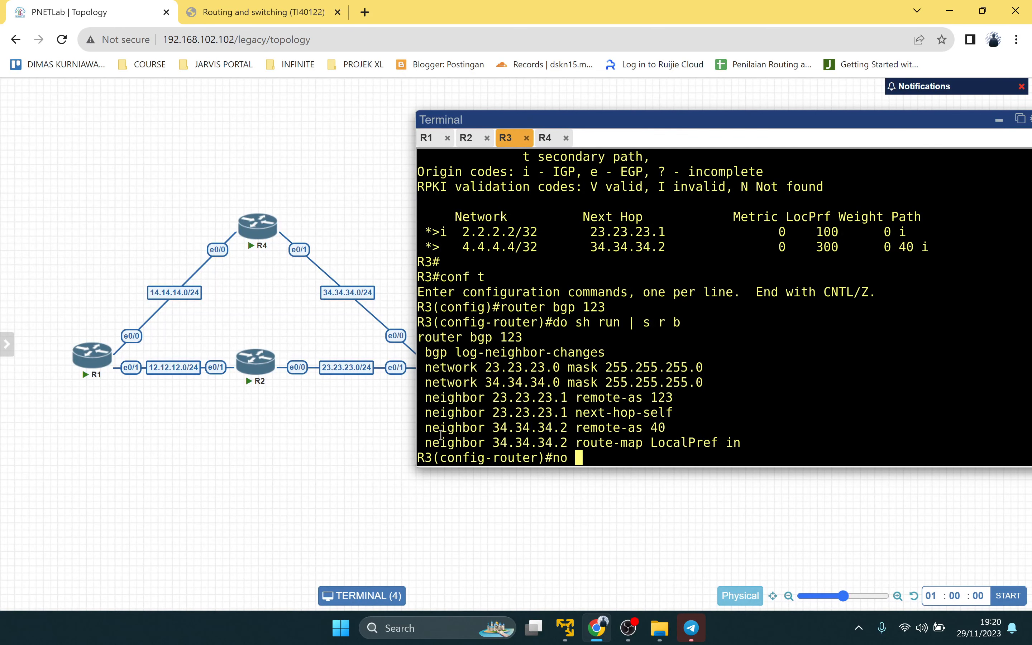
drag(427, 444, 741, 446)
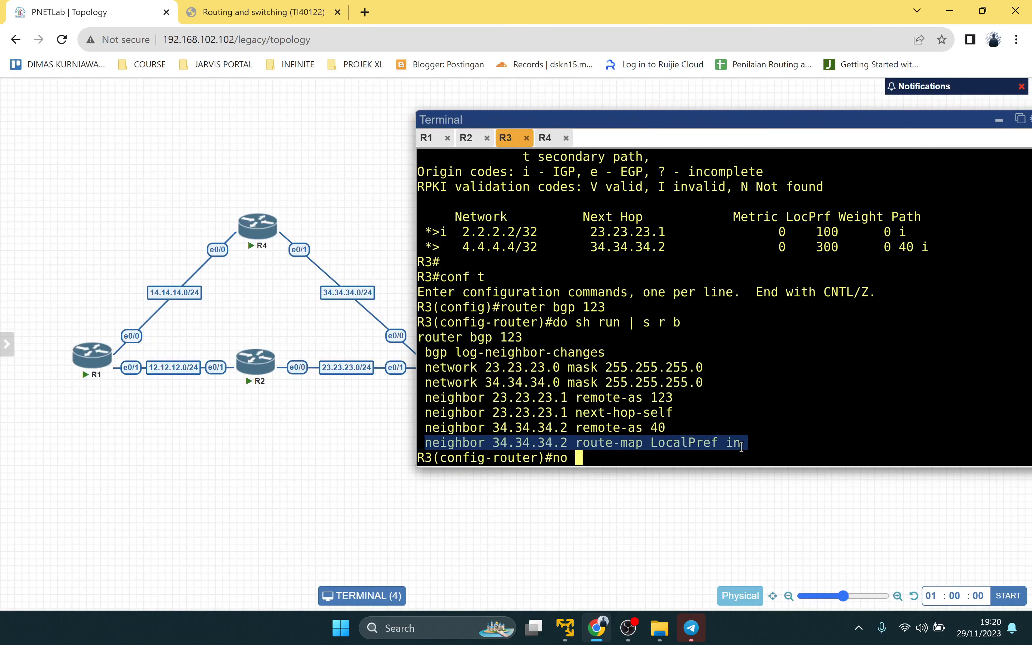
text(neighbor 34.34.34.2 route-map LocalPref in)
key(Return)
Step: Save R3's configuration with do wr
text(do wr)
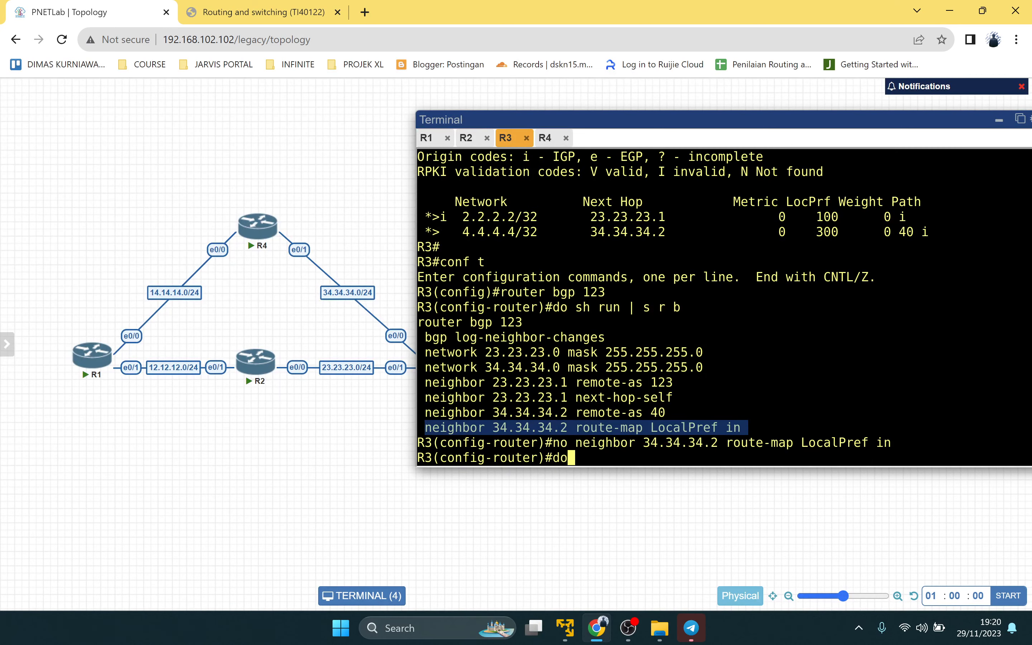
key(Return)
key(Return)
key(Return)
key(Return)
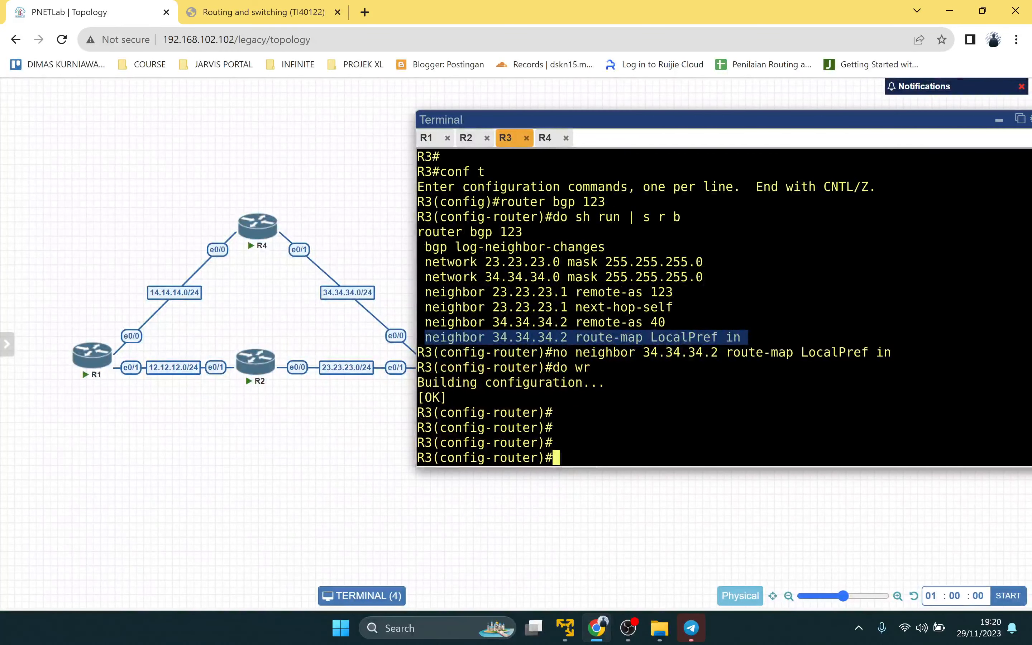
Step: Read the AS-PATH case study's topology and configuration slides in the PDF guide
click(298, 12)
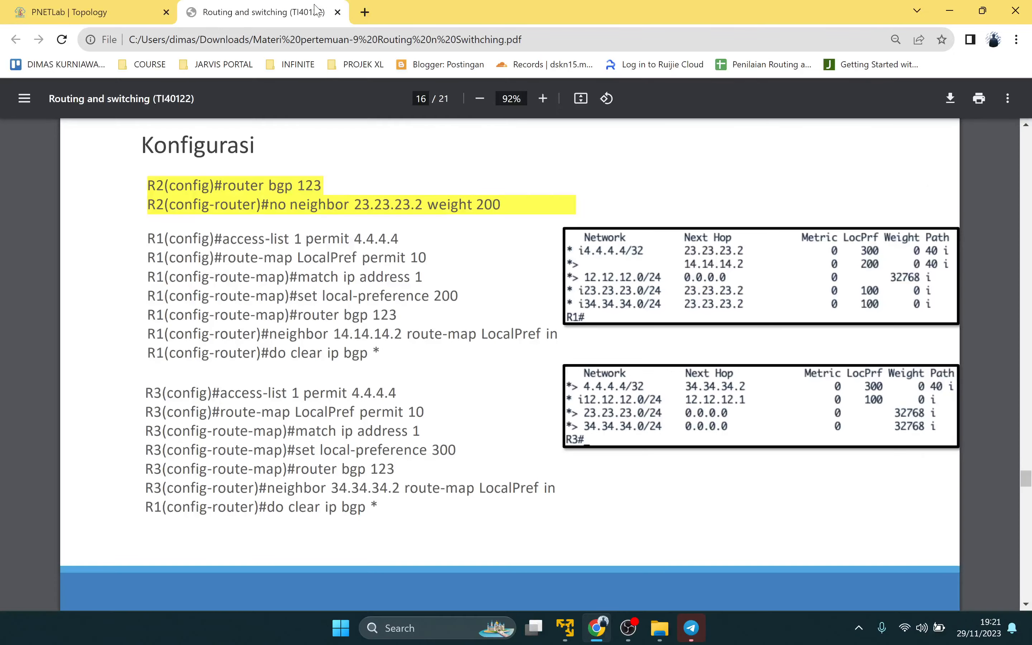
scroll(512, 363, down, 5)
scroll(510, 365, down, 10)
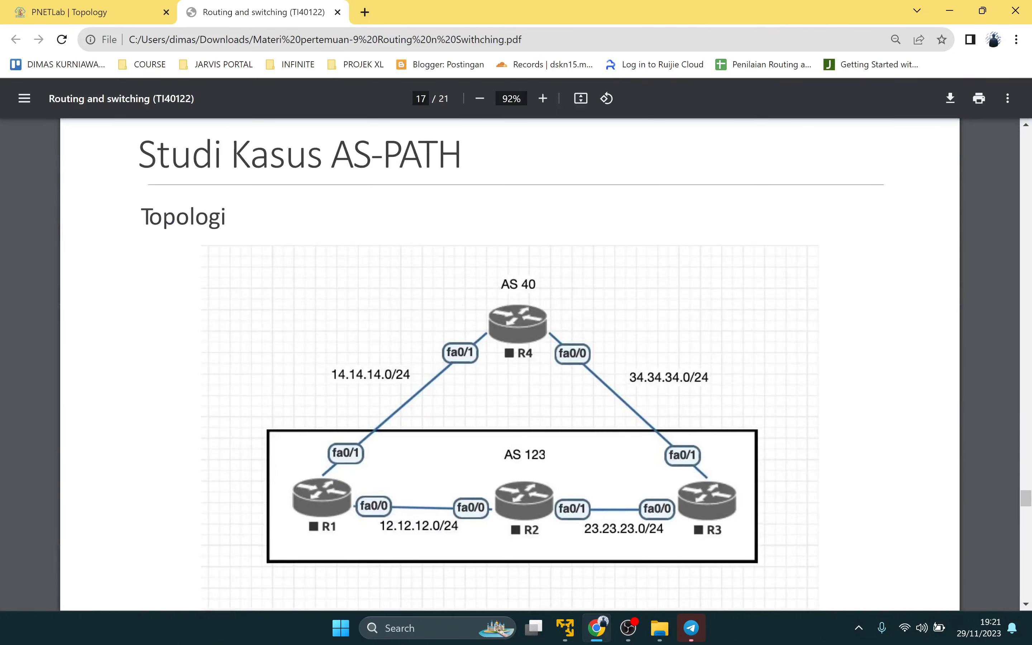
scroll(510, 365, down, 5)
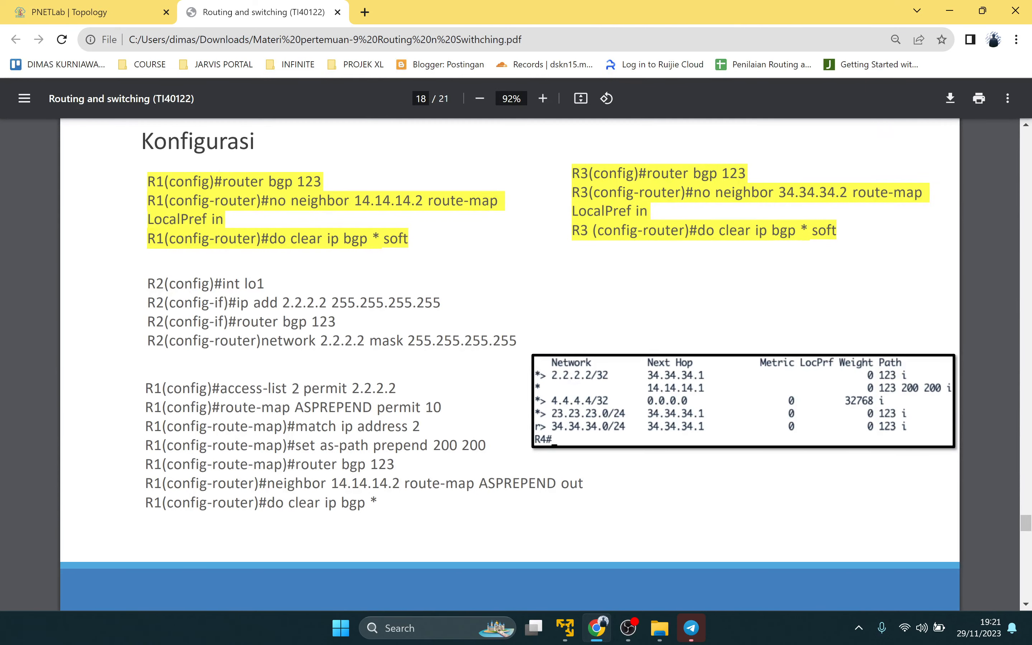
Step: Return to the R3 console and soft-reset its BGP sessions with do clear ip bgp * soft
click(128, 7)
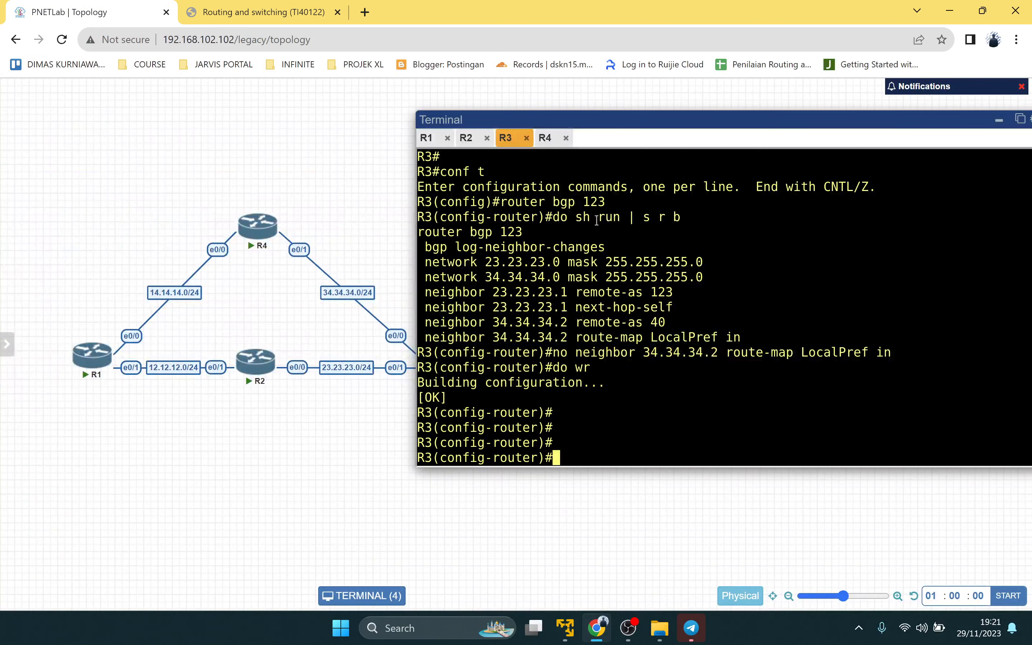
text(do clear ip b)
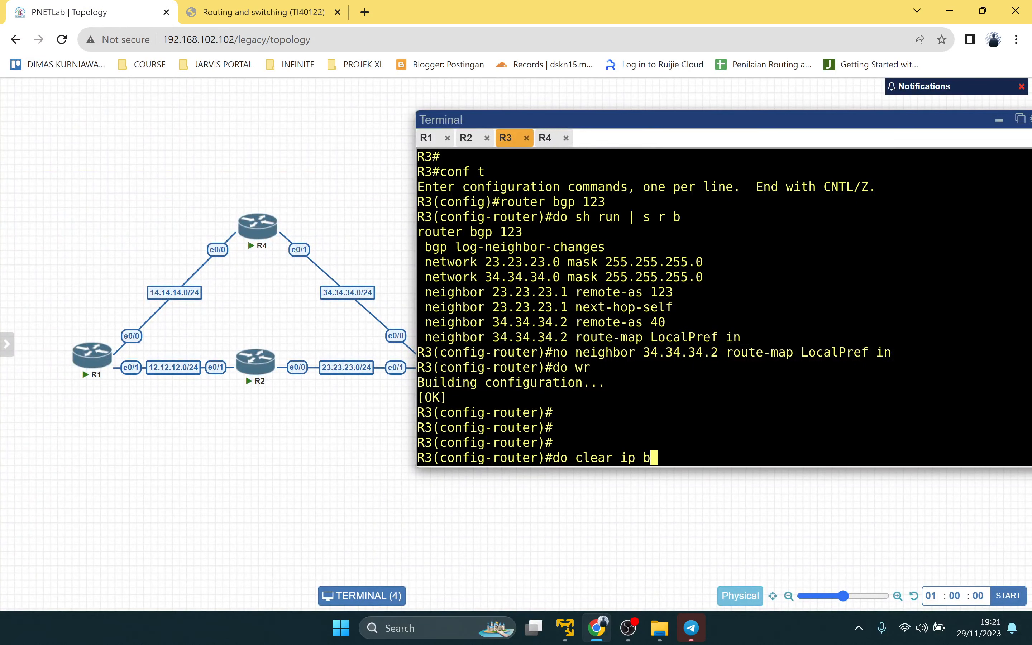
text(gp * soft)
key(Return)
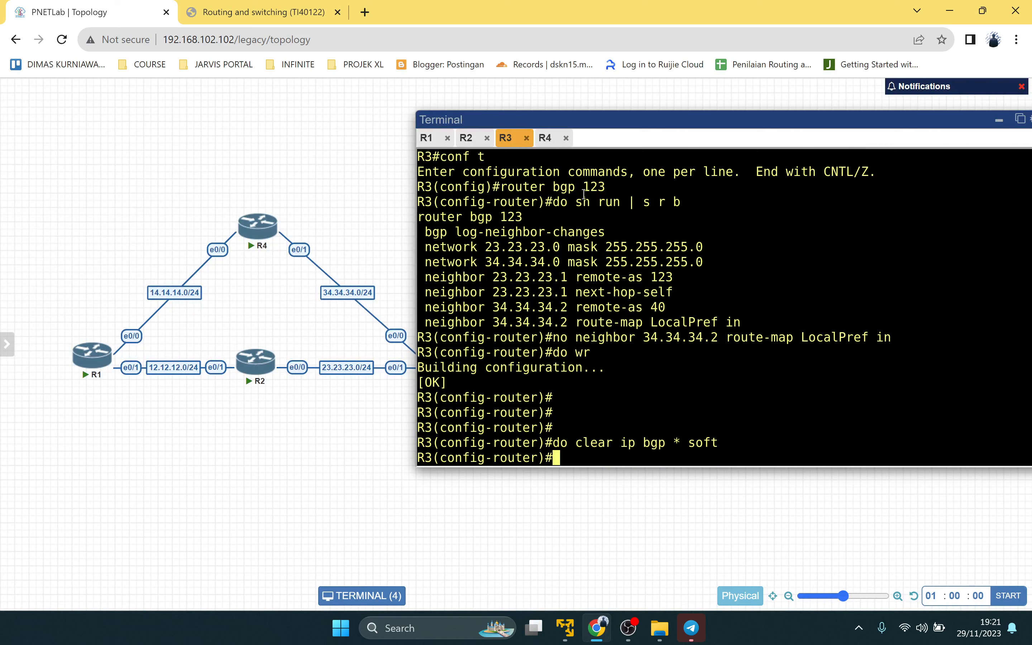
Step: Run do clear ip bgp * soft on R1 and check the following AS-PATH configuration commands in the PDF guide
click(426, 137)
text(do clear ip)
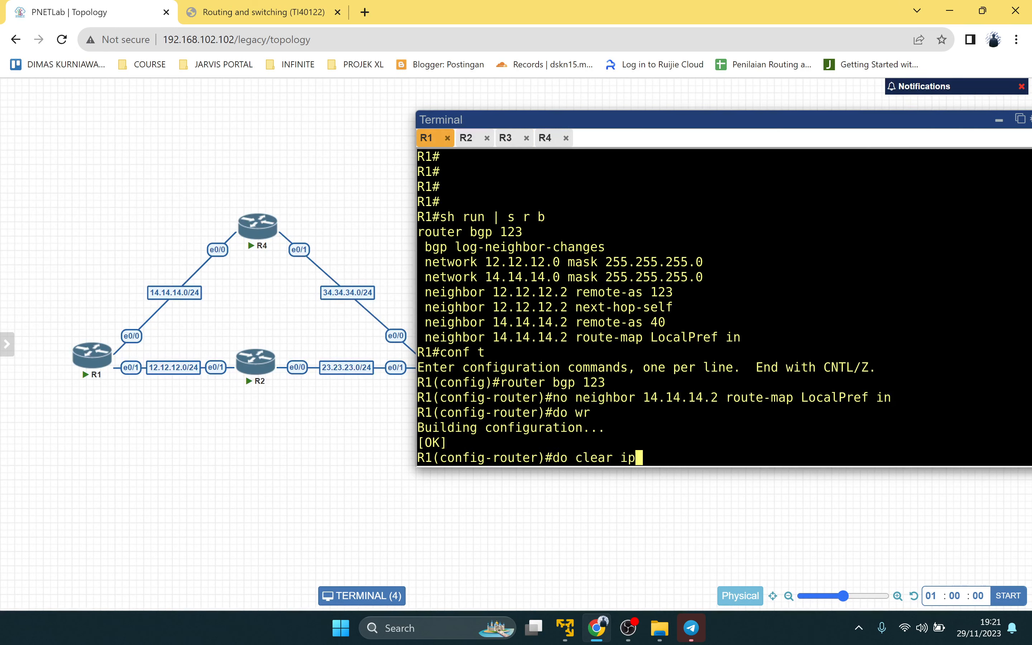
text( bgp * soft)
key(Return)
click(256, 12)
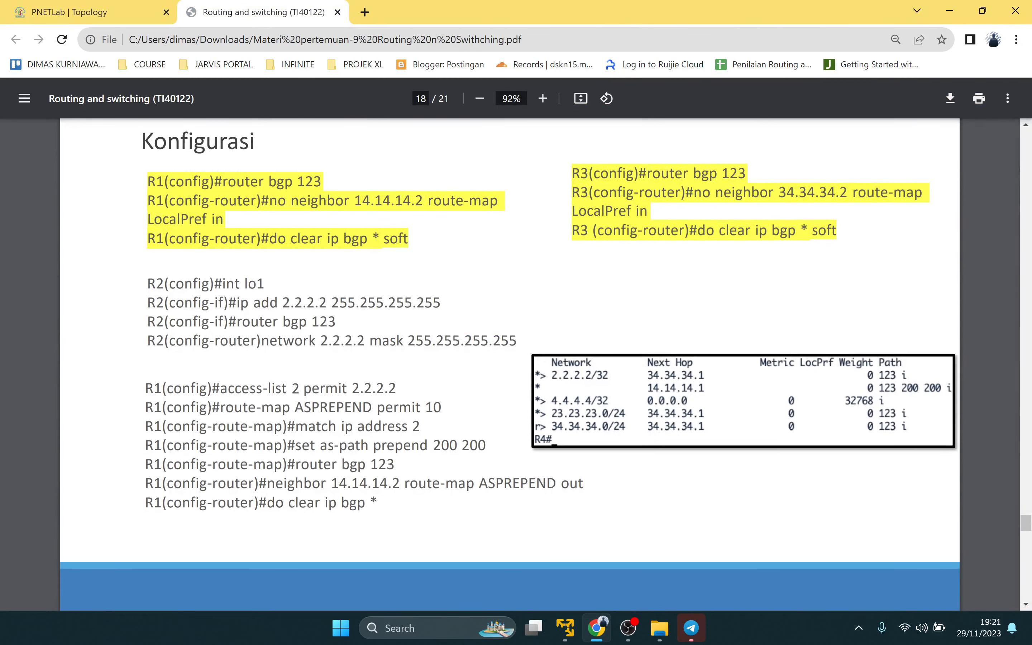
click(137, 8)
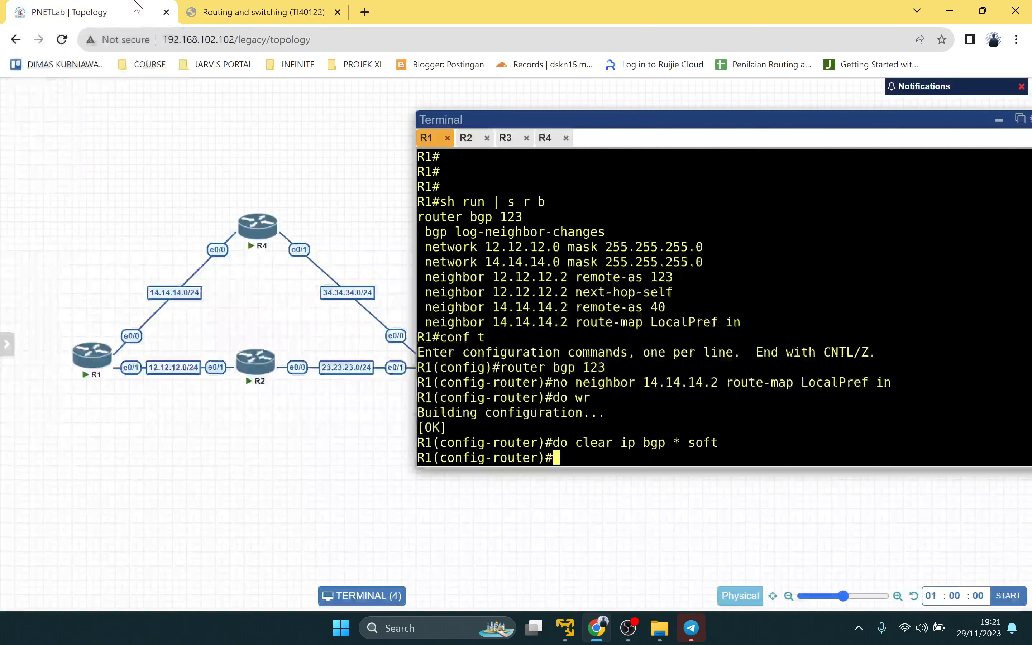
Step: Display R2's BGP running configuration with sh run | s r b
click(467, 138)
key(Return)
key(Return)
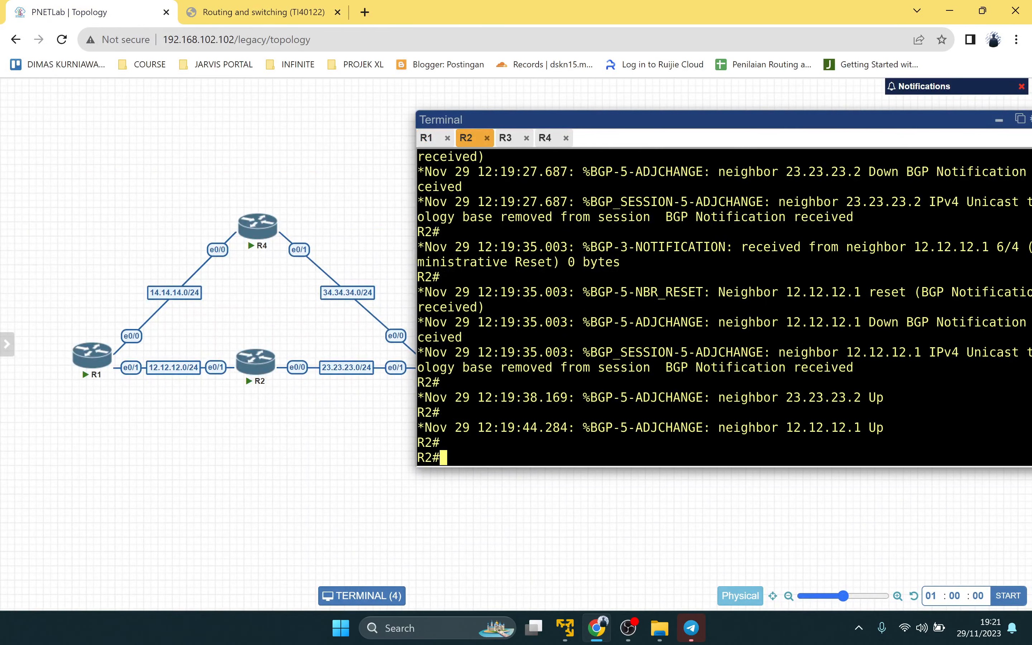
text(sh run | s r b)
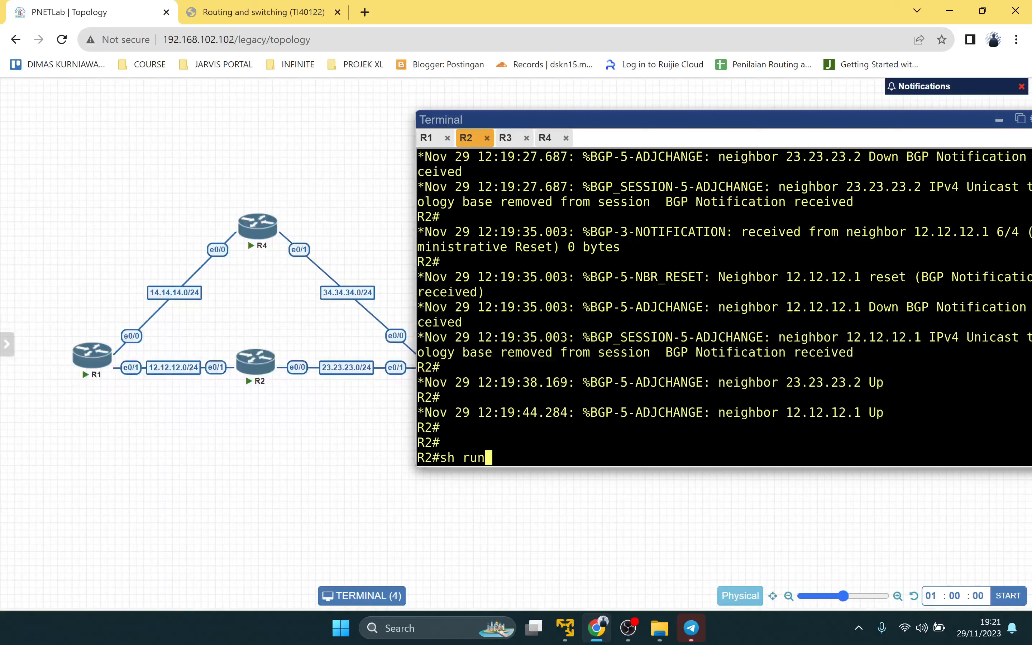
key(Return)
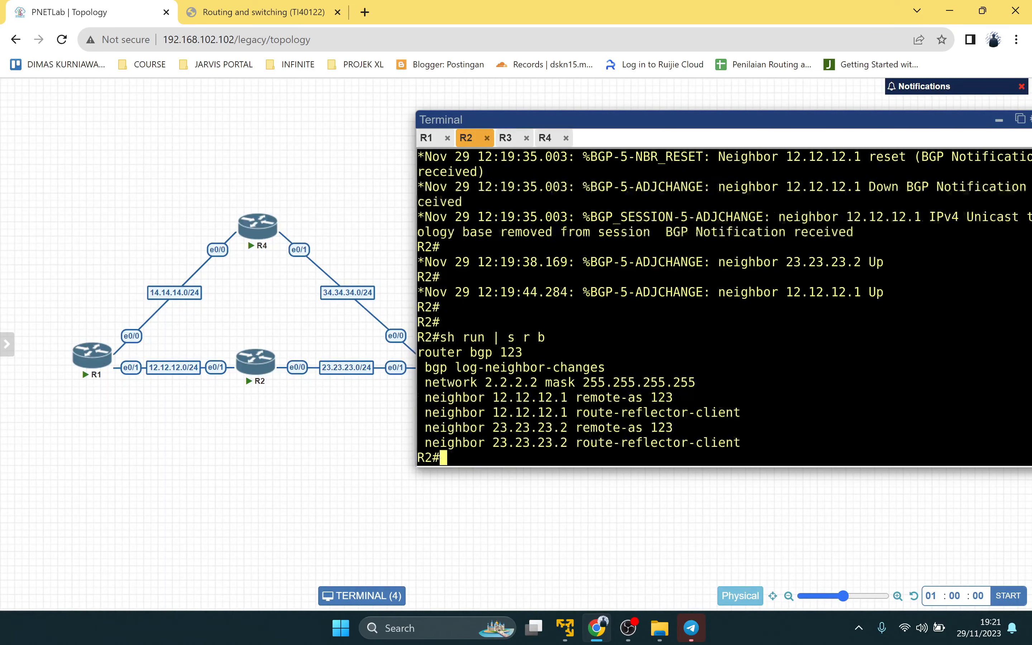
Step: Read R2's loopback and network commands and R1's ASPREPEND route-map commands on the PDF guide's Konfigurasi slide
click(213, 9)
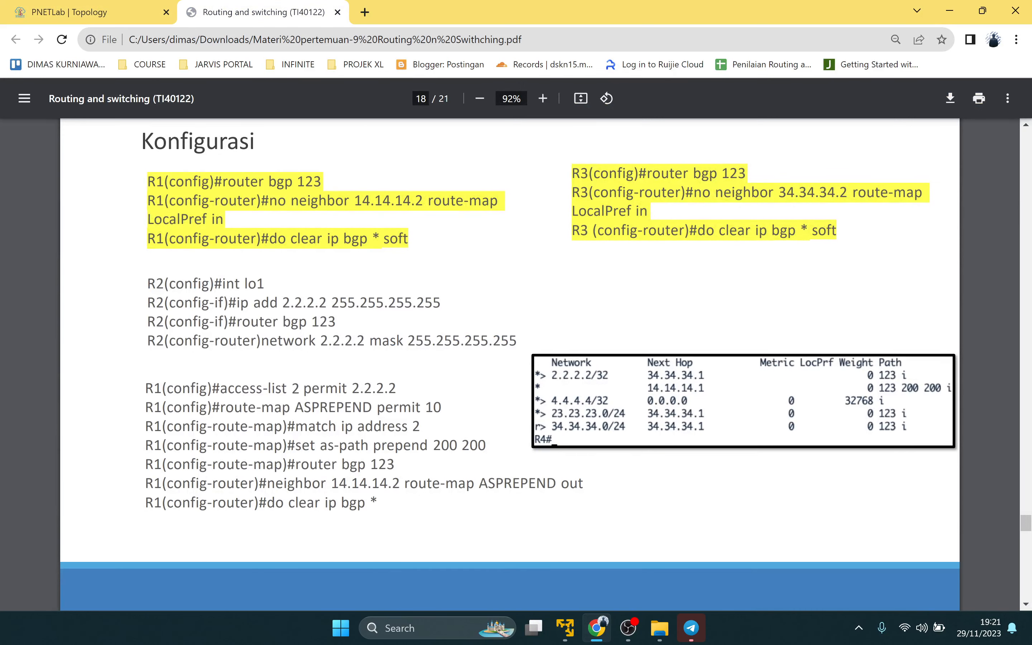
drag(211, 283, 517, 341)
click(516, 340)
scroll(509, 365, down, 1)
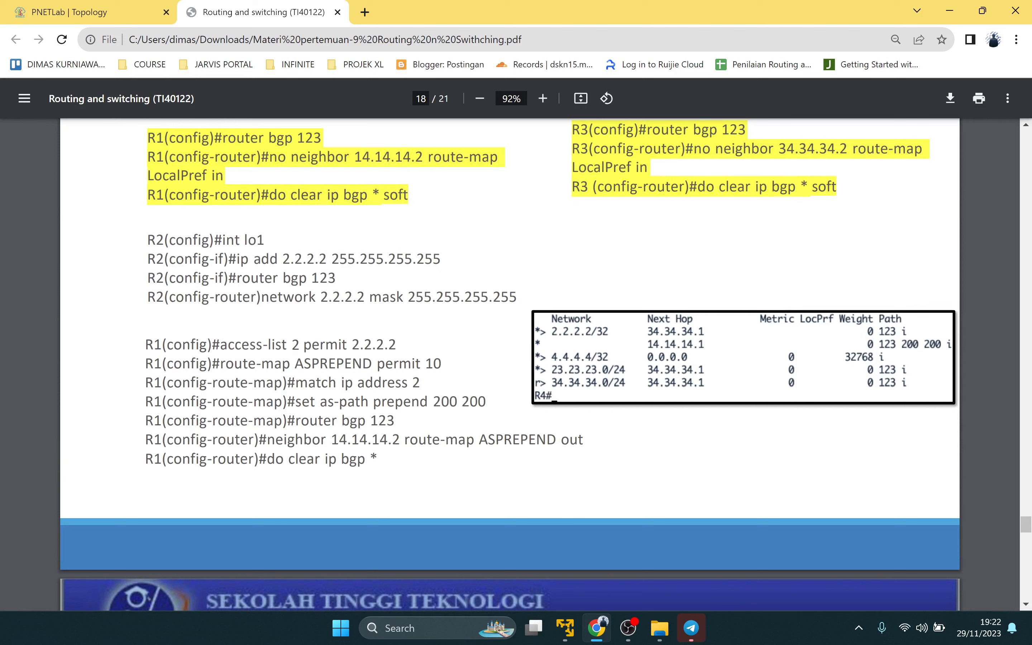
drag(221, 345, 365, 460)
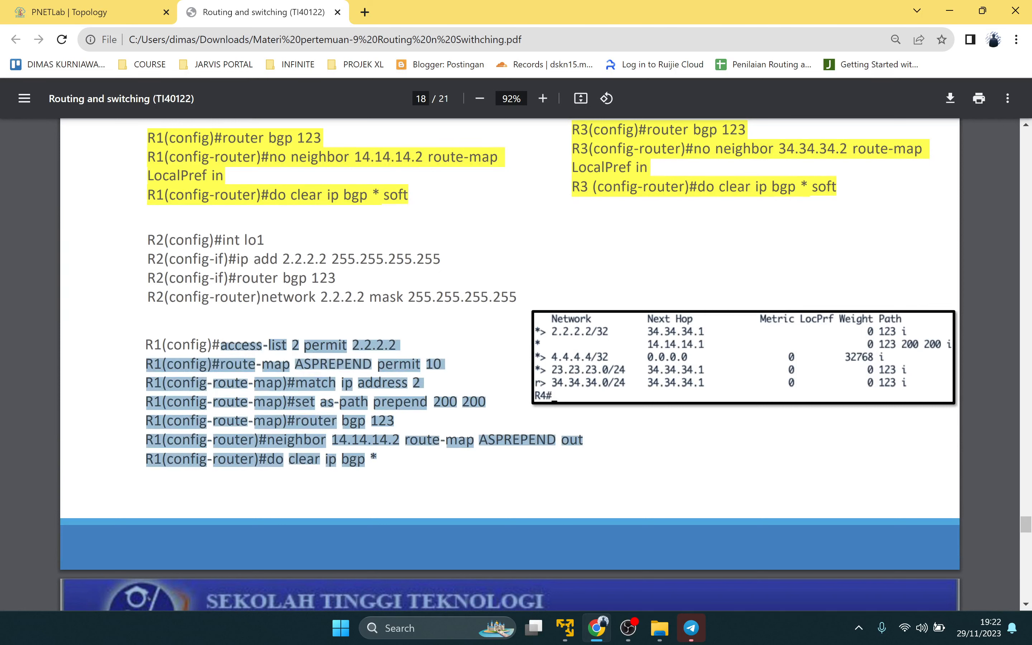
click(377, 460)
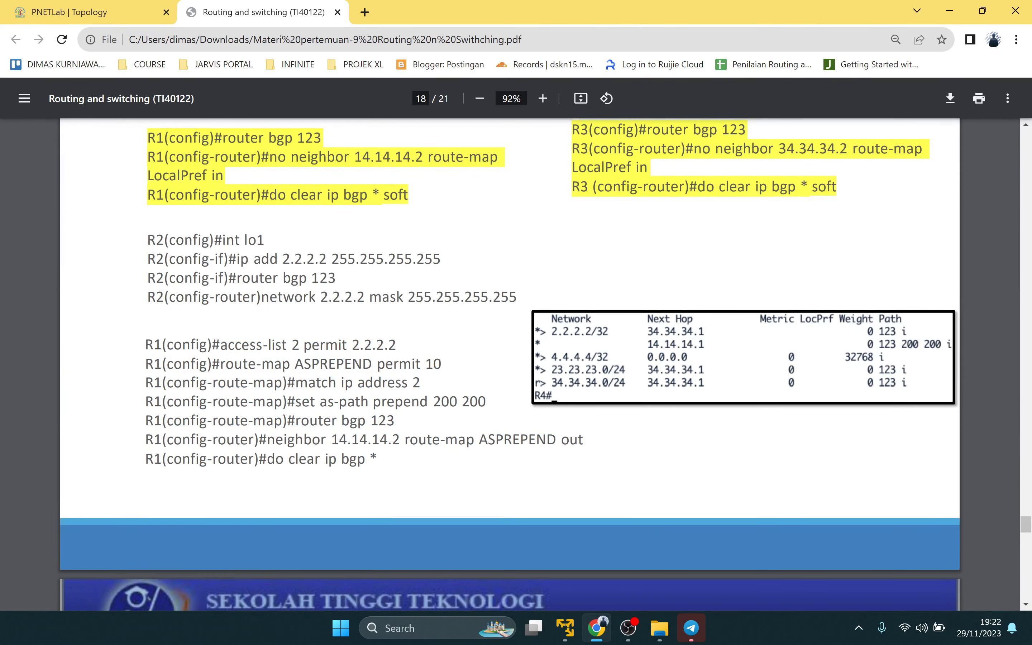
scroll(544, 364, up, 1)
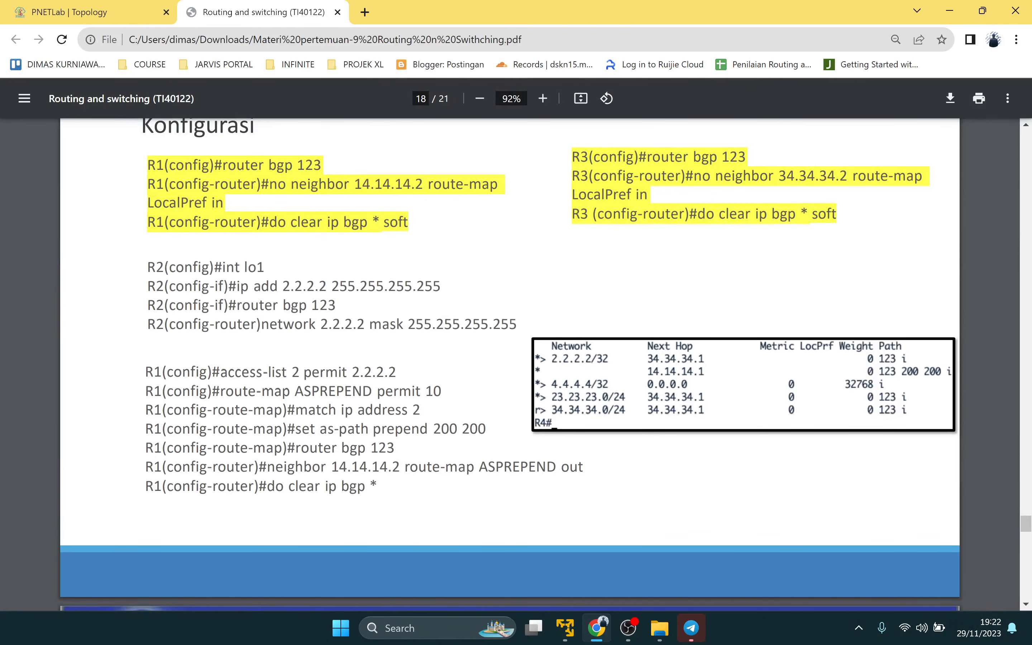
scroll(510, 365, up, 1)
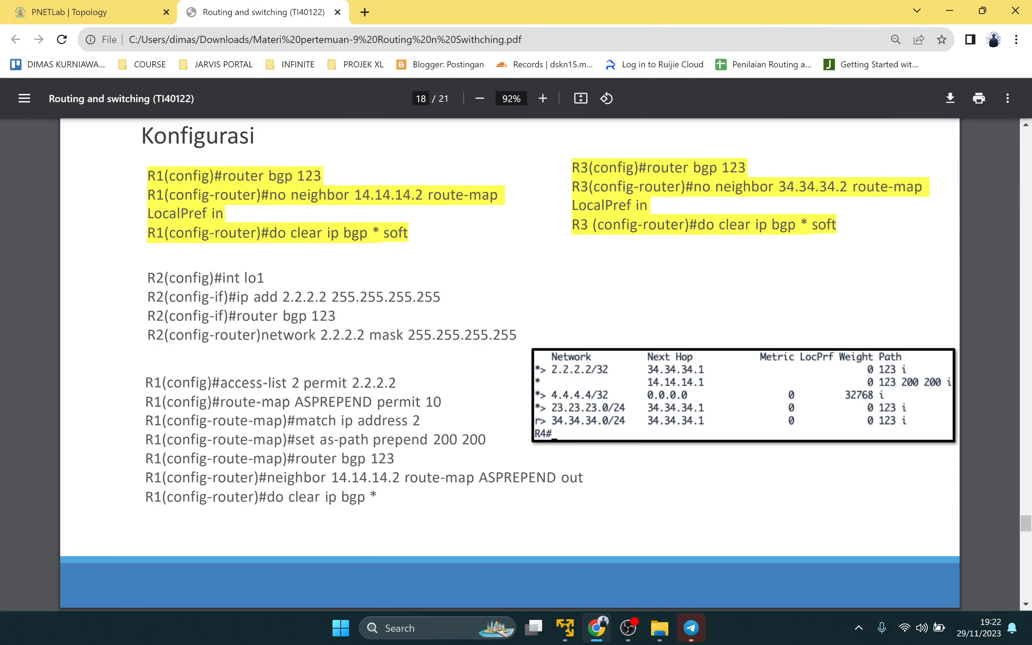
key(alt+Tab)
key(alt+Tab)
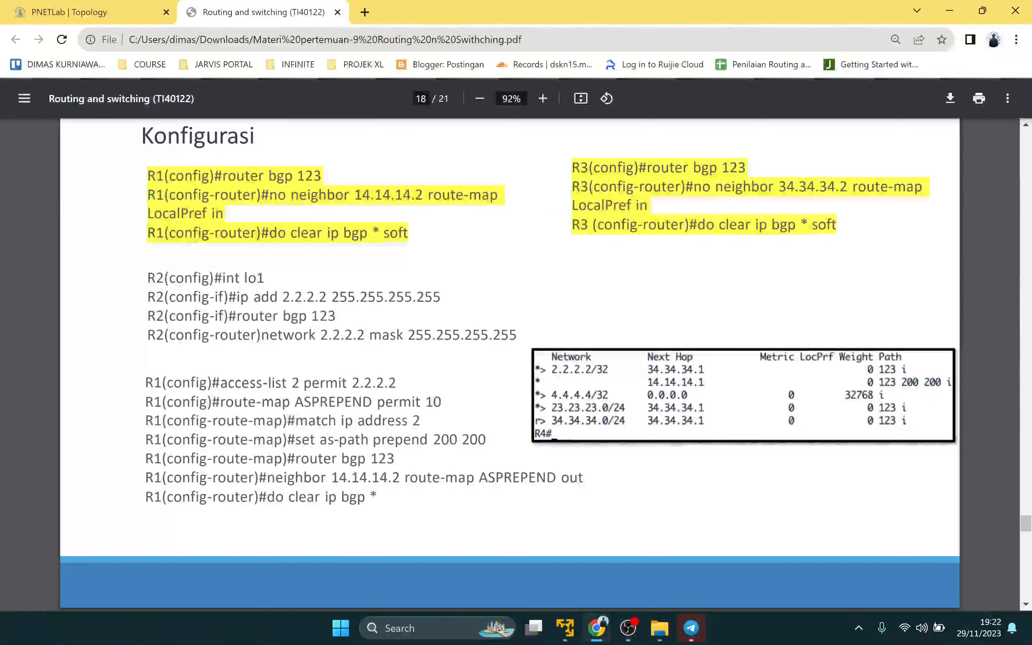
Step: Compare the guide's as-path prepend 200 200 commands and sample R4 BGP table with the PNETLab topology
click(70, 2)
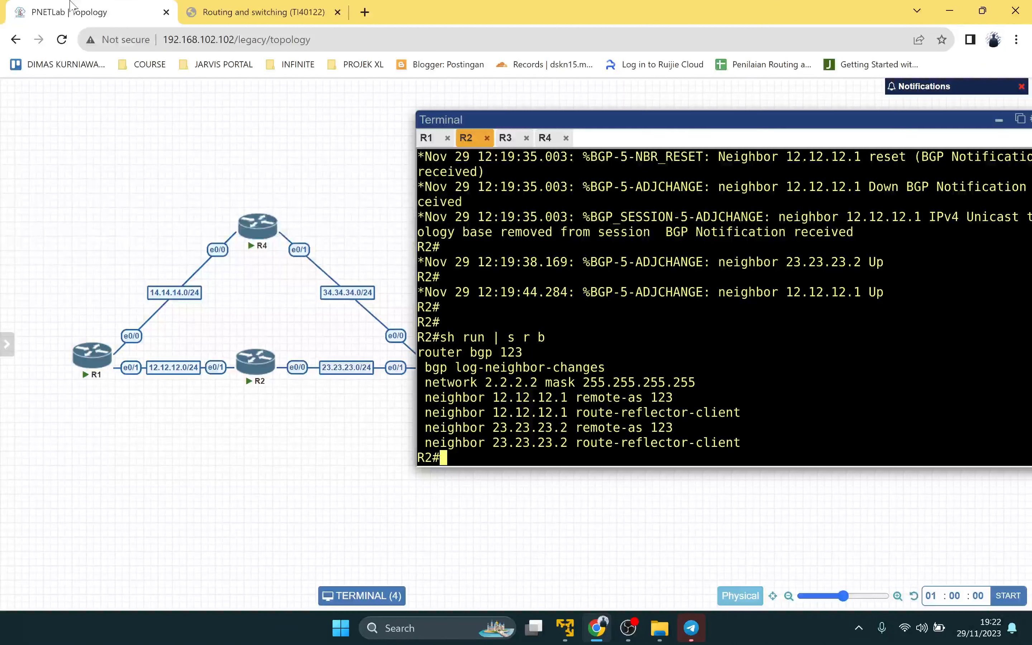
click(252, 5)
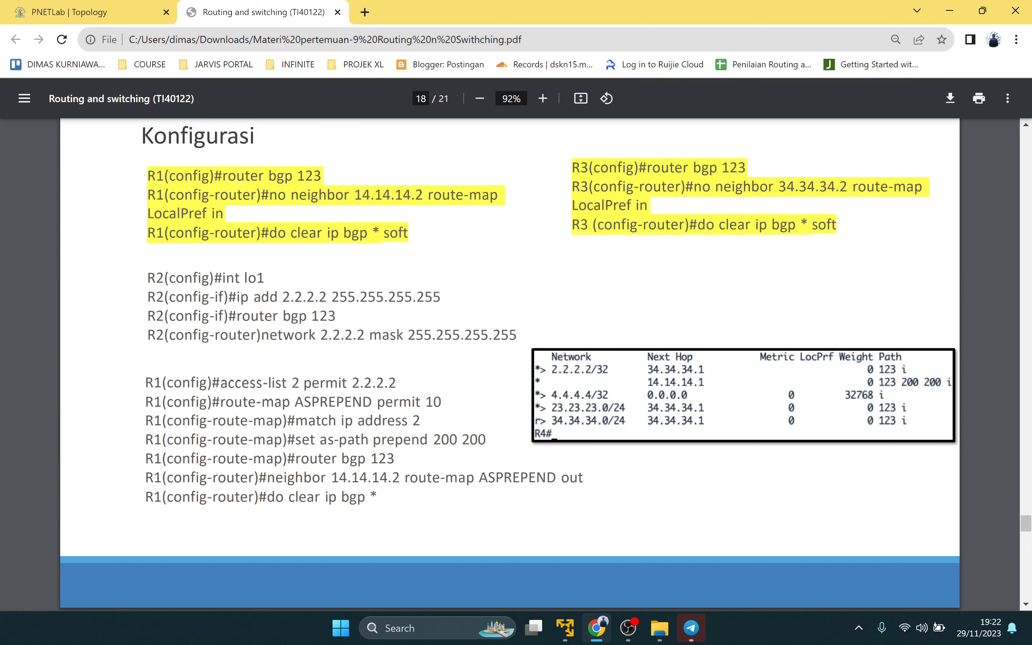
click(128, 9)
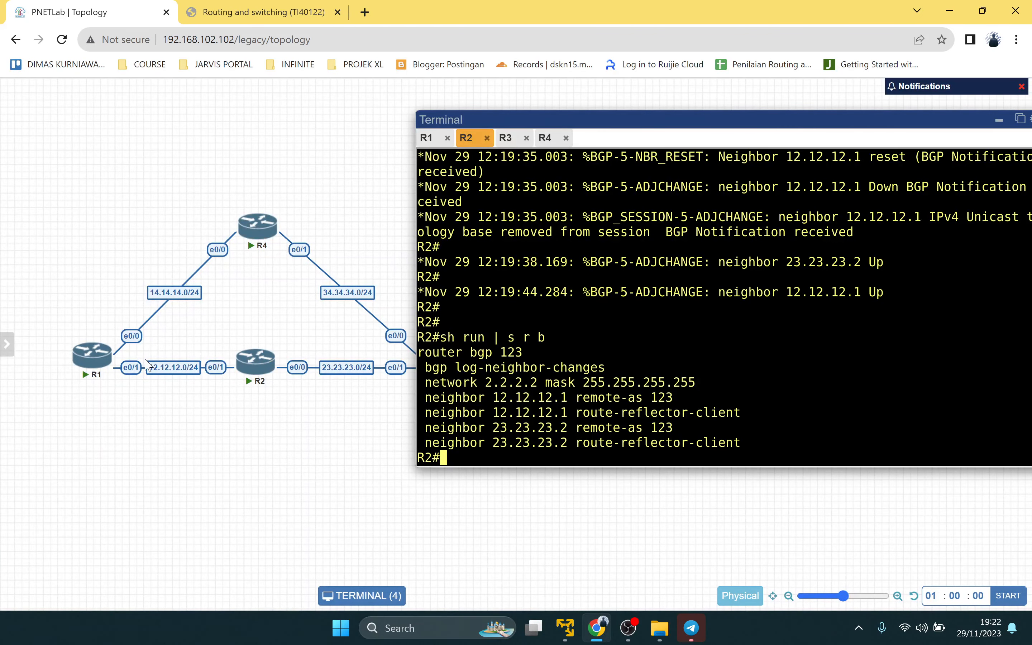
click(256, 12)
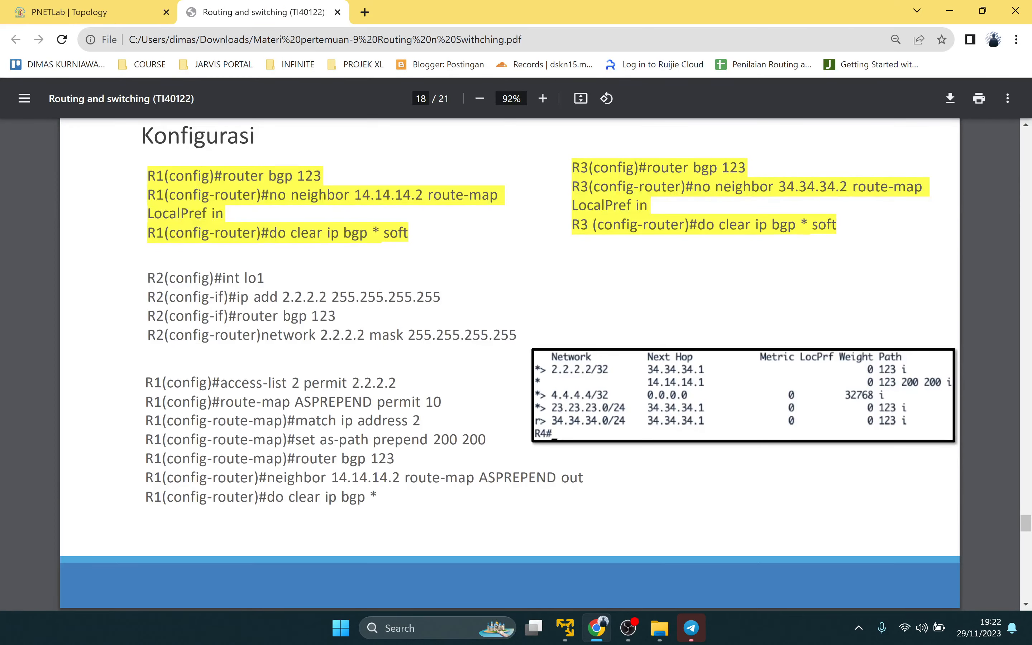
drag(434, 440, 487, 440)
click(486, 440)
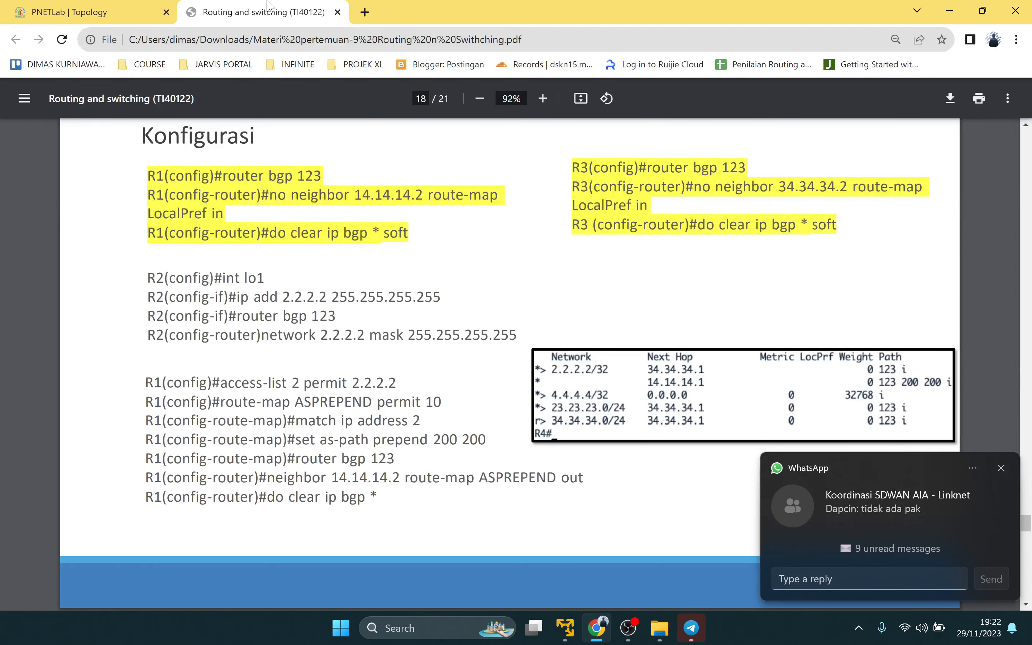
click(144, 7)
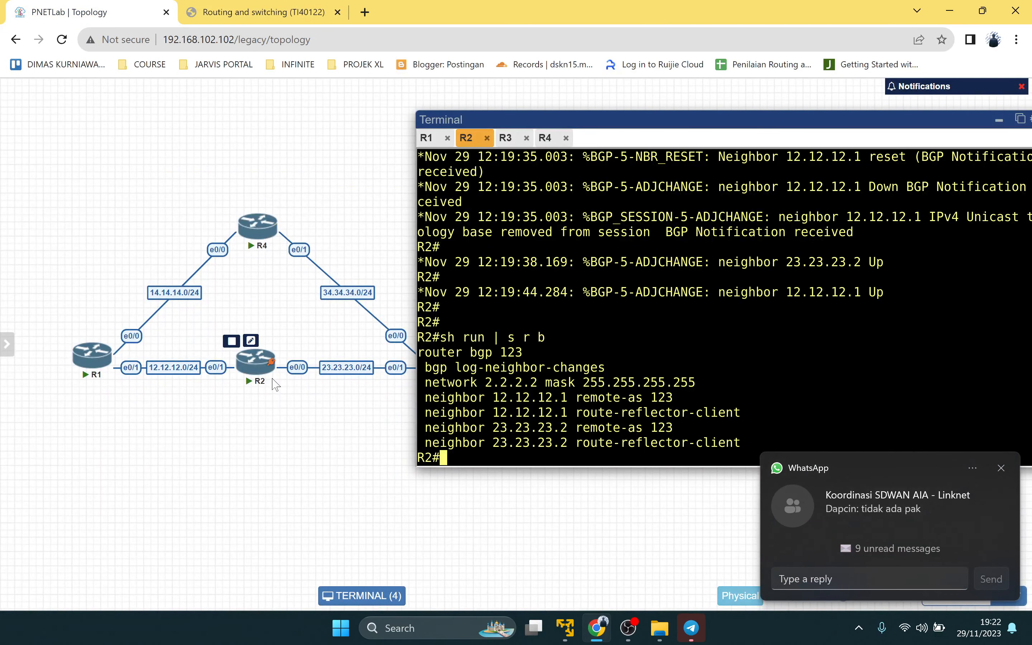
mouse_move(248, 239)
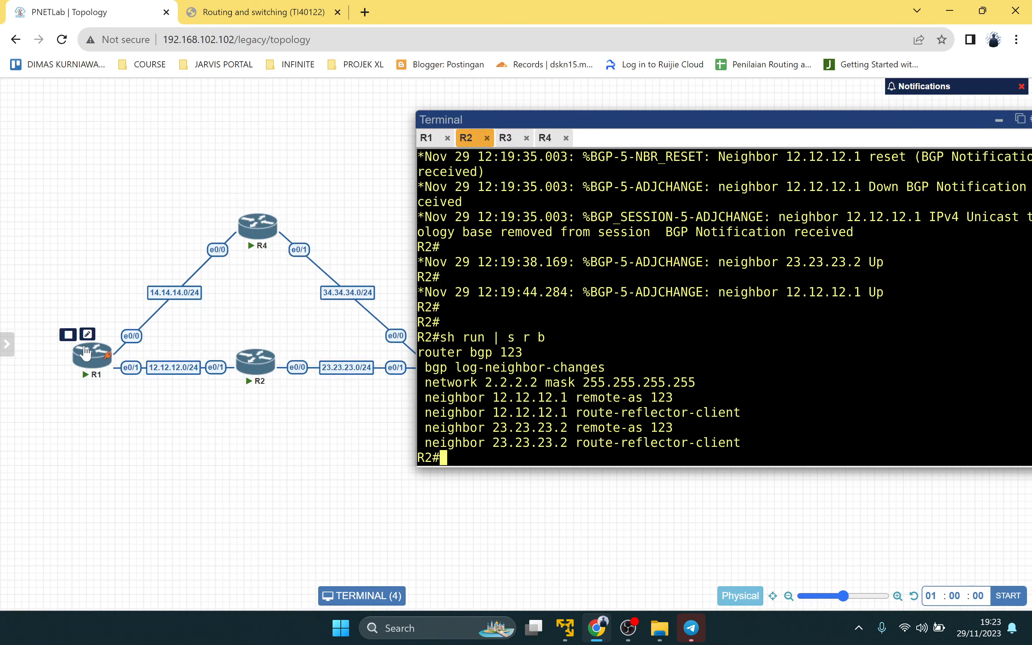
click(305, 6)
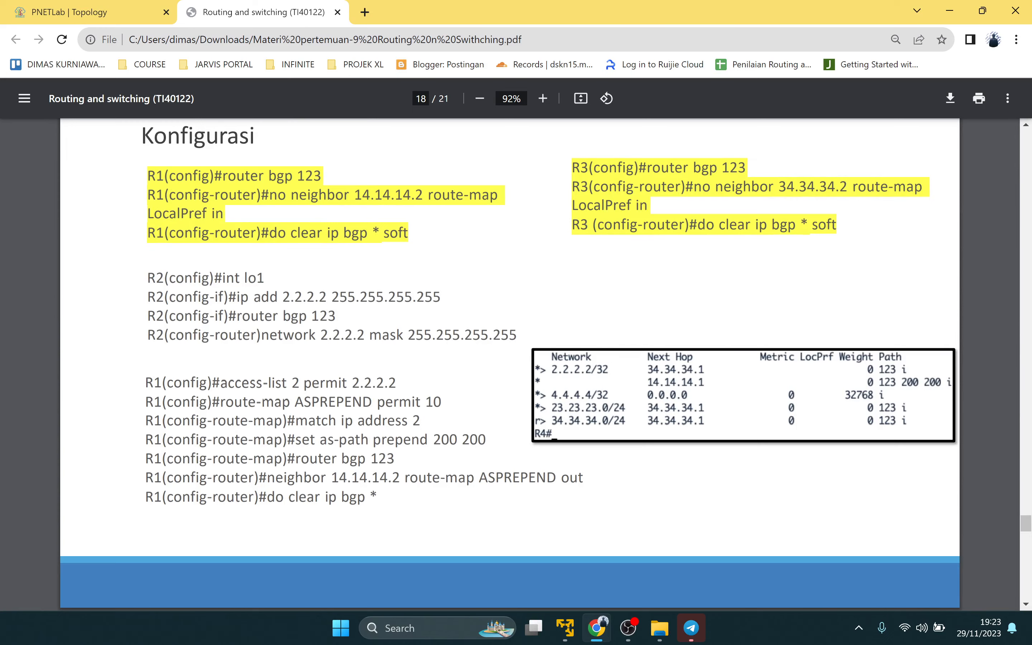
click(136, 9)
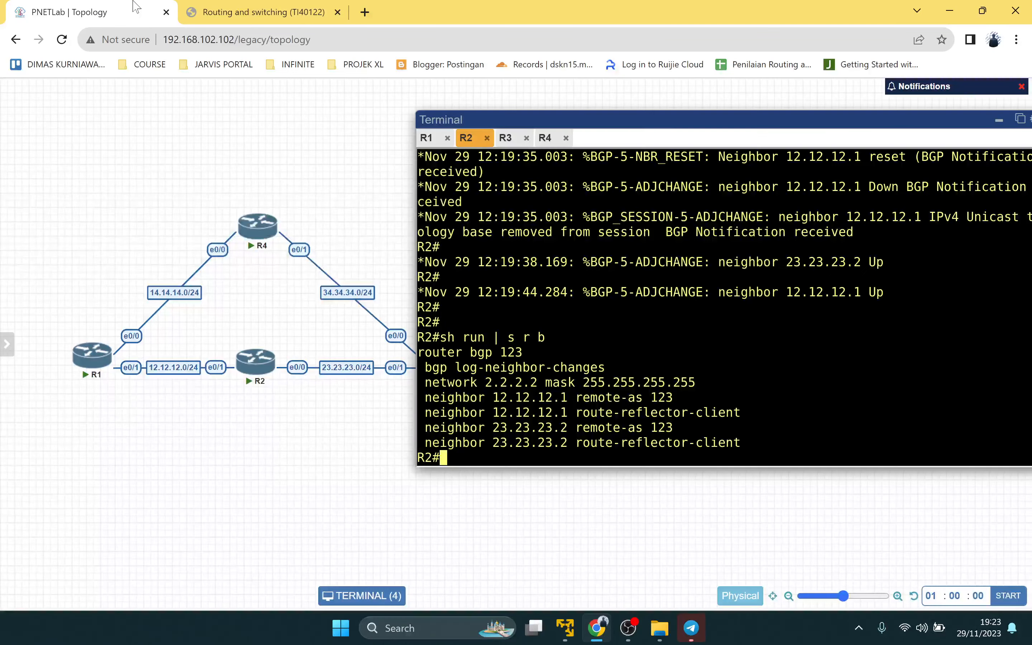
click(258, 5)
click(81, 8)
click(256, 12)
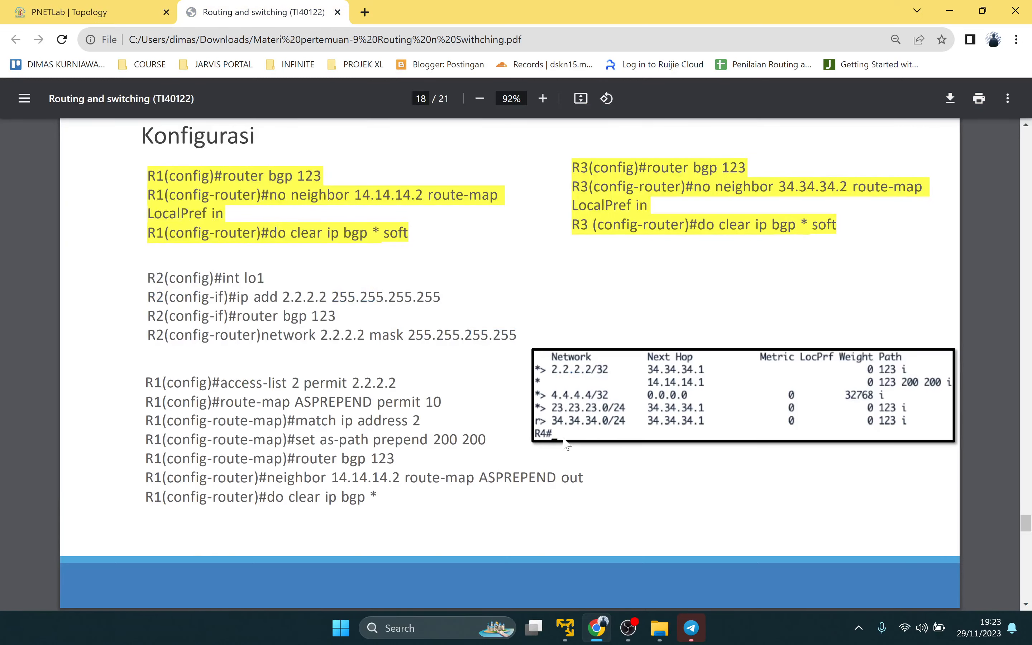
click(83, 9)
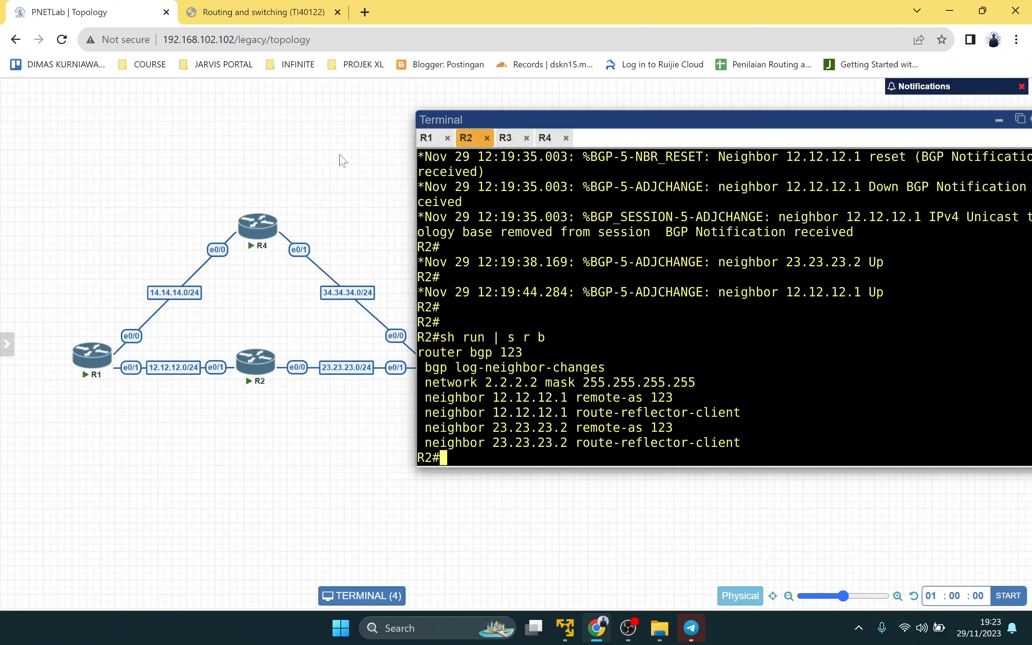
Step: On R1, exit BGP router configuration and create the entry access-list 2 permit 2.2.2.2
click(427, 137)
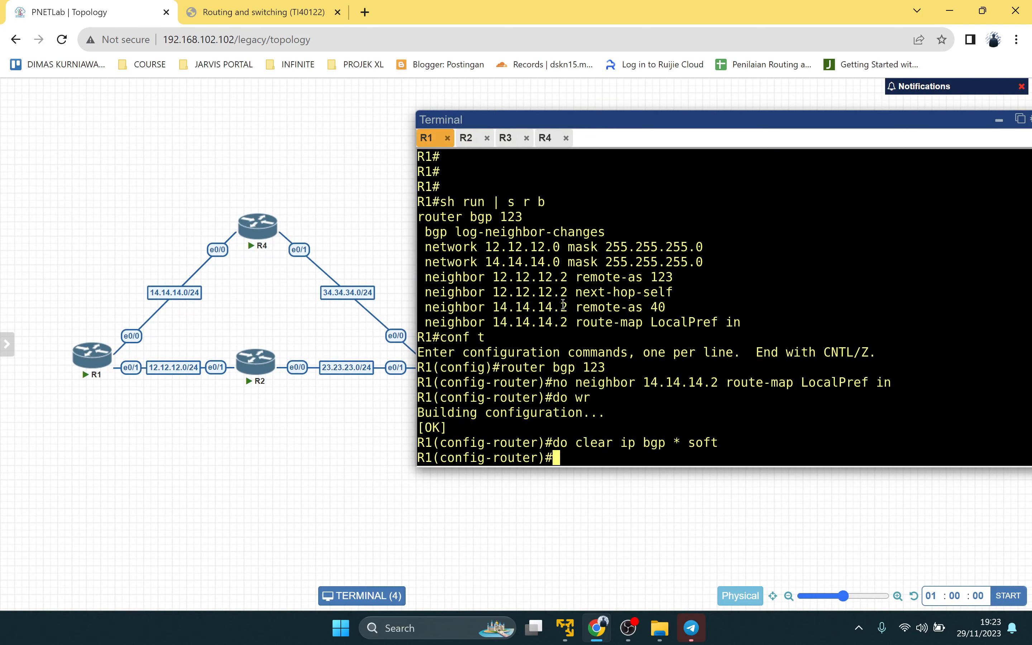
text(ex)
key(Return)
key(Return)
text(ac)
key(Tab)
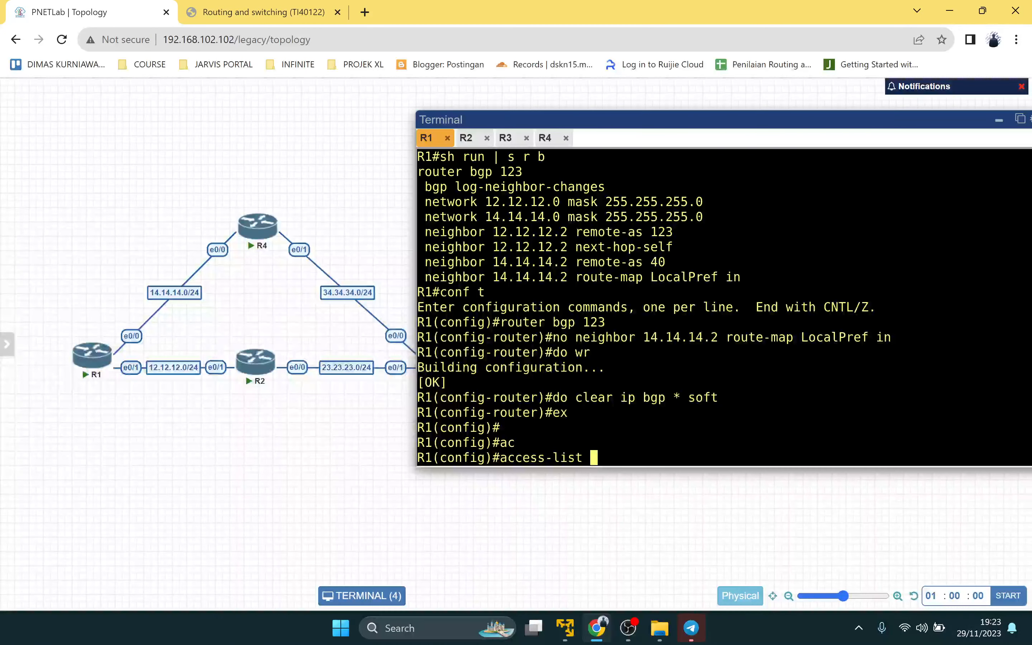
text(2 per)
key(Tab)
text(2)
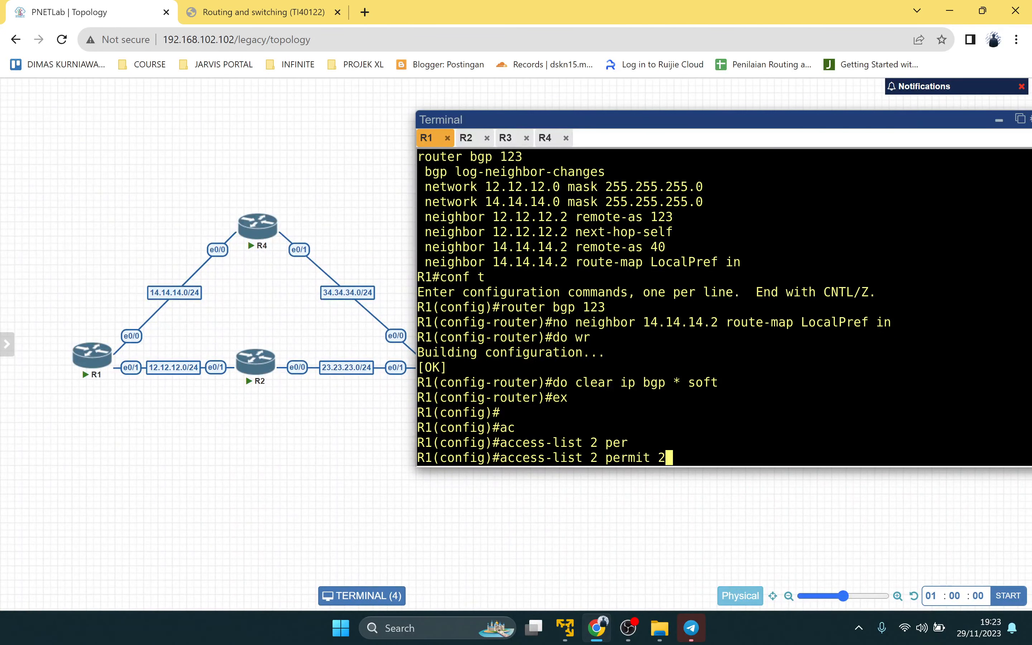
text(.2.2.2)
key(Return)
key(Return)
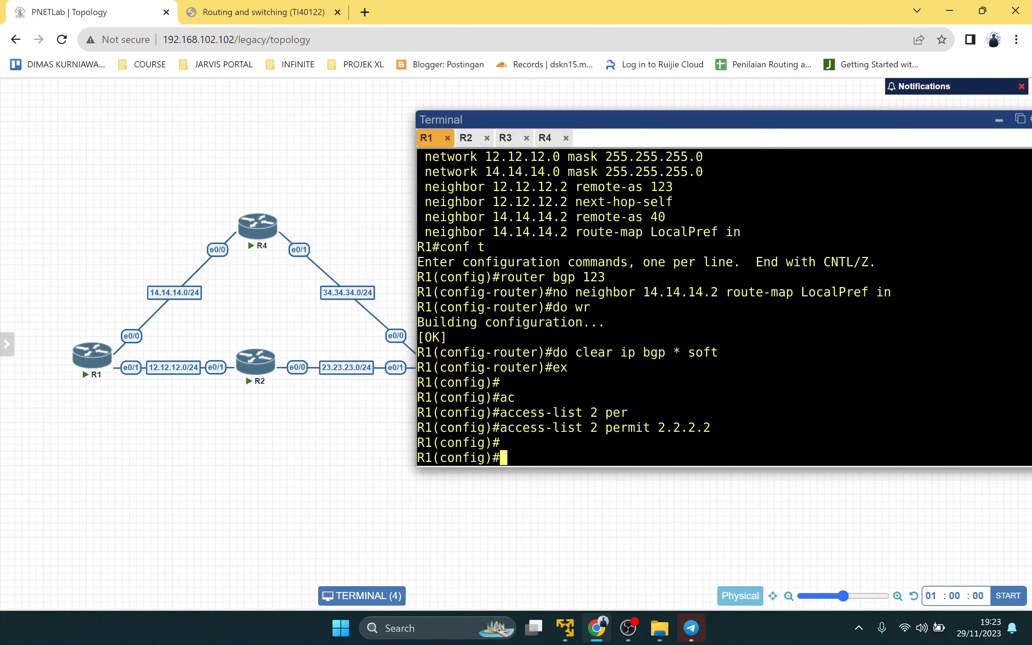
Step: Create the route-map ASPREPEND permit 10 on R1, checking its name in the PDF guide
text(ro)
key(Tab)
text(ute-m)
key(Tab)
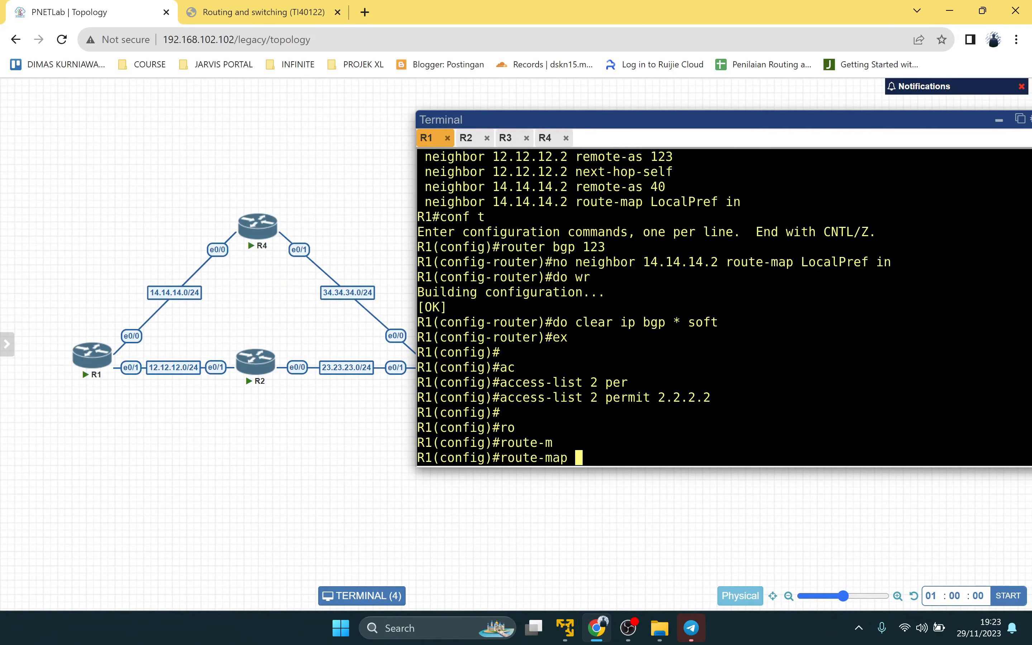
click(311, 12)
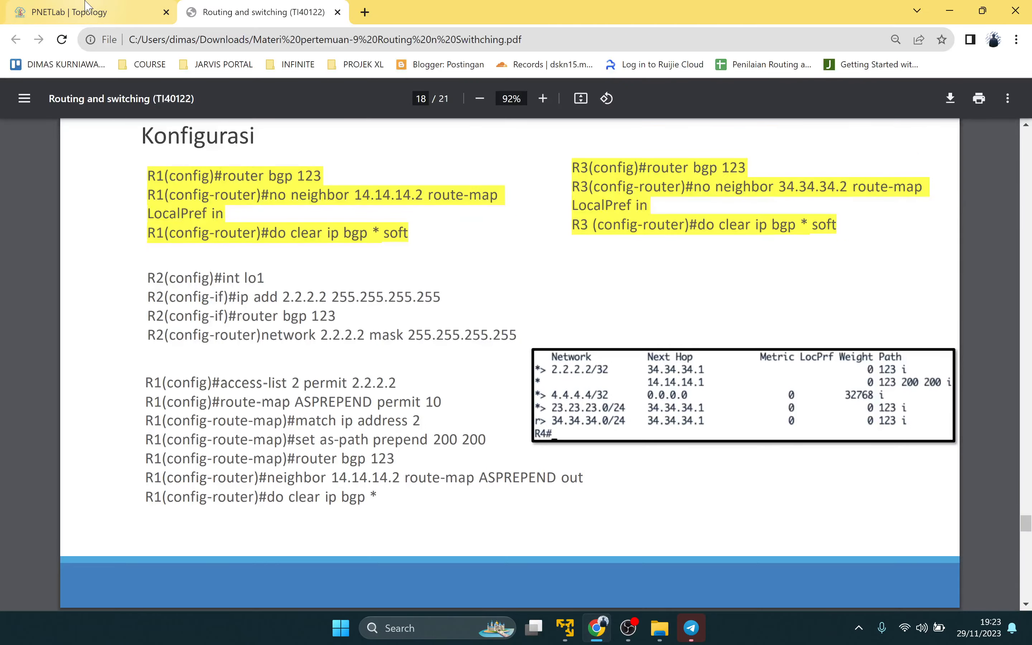
mouse_move(87, 8)
mouse_down()
mouse_move(882, 387)
mouse_move(691, 391)
mouse_move(532, 253)
mouse_move(98, 13)
mouse_up()
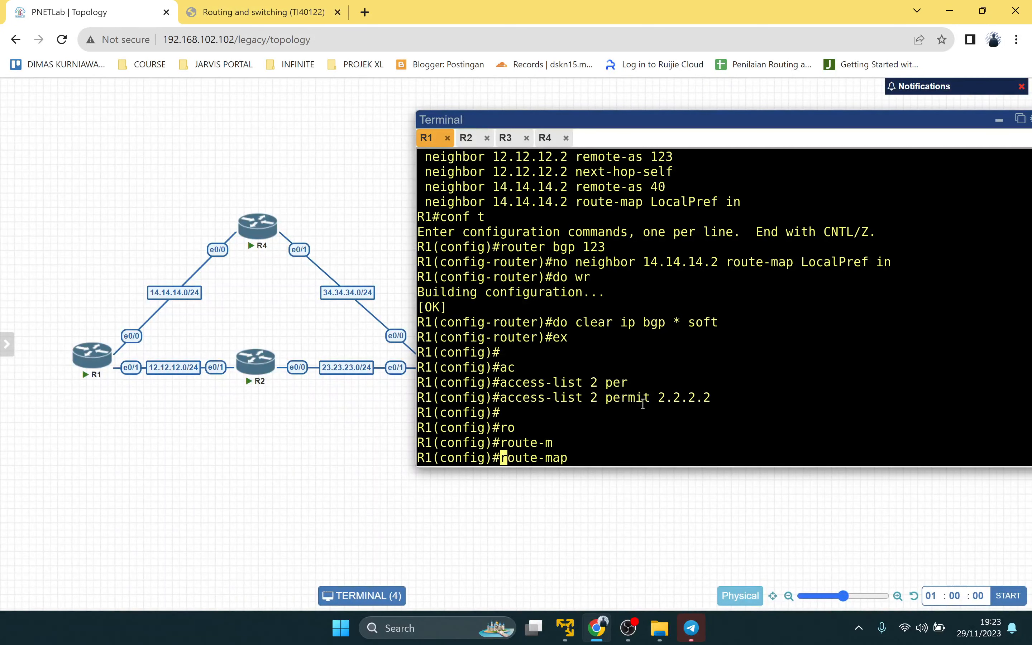
key(Tab)
text(AS)
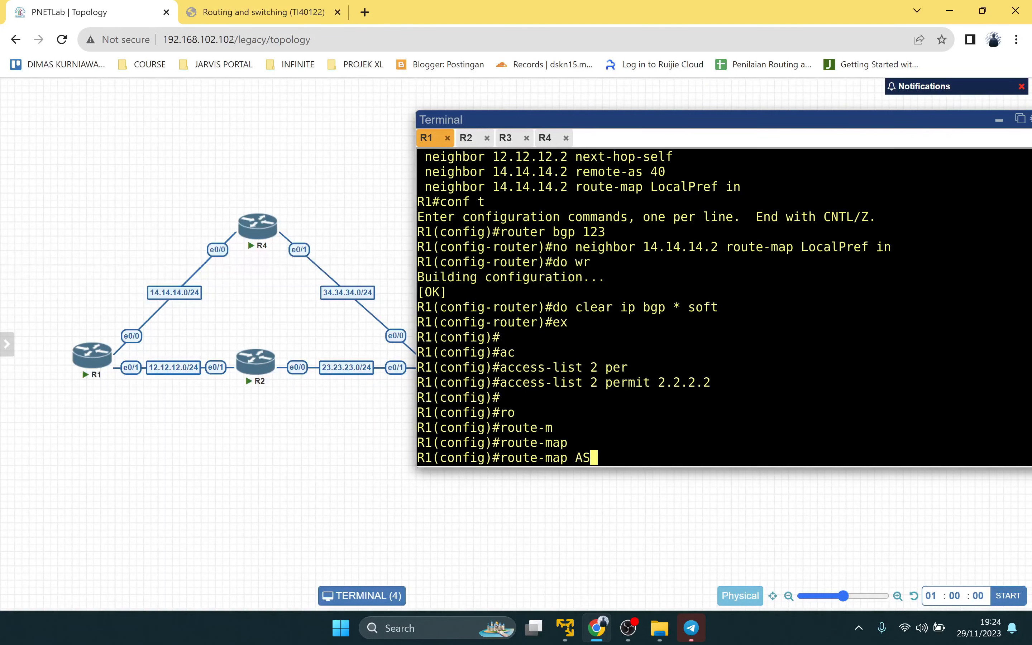
text(PREPEND per)
key(Tab)
text(10)
key(Return)
key(Return)
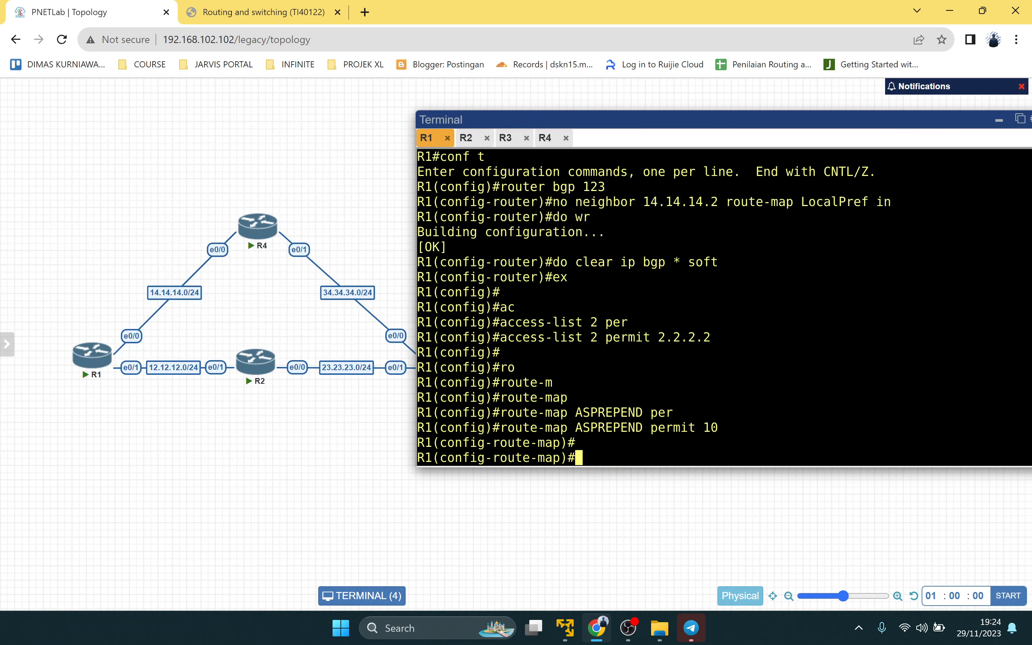
Step: Make the ASPREPEND route-map match access list 2 with match ip address 2
text(mat)
key(Tab)
text(i)
key(Tab)
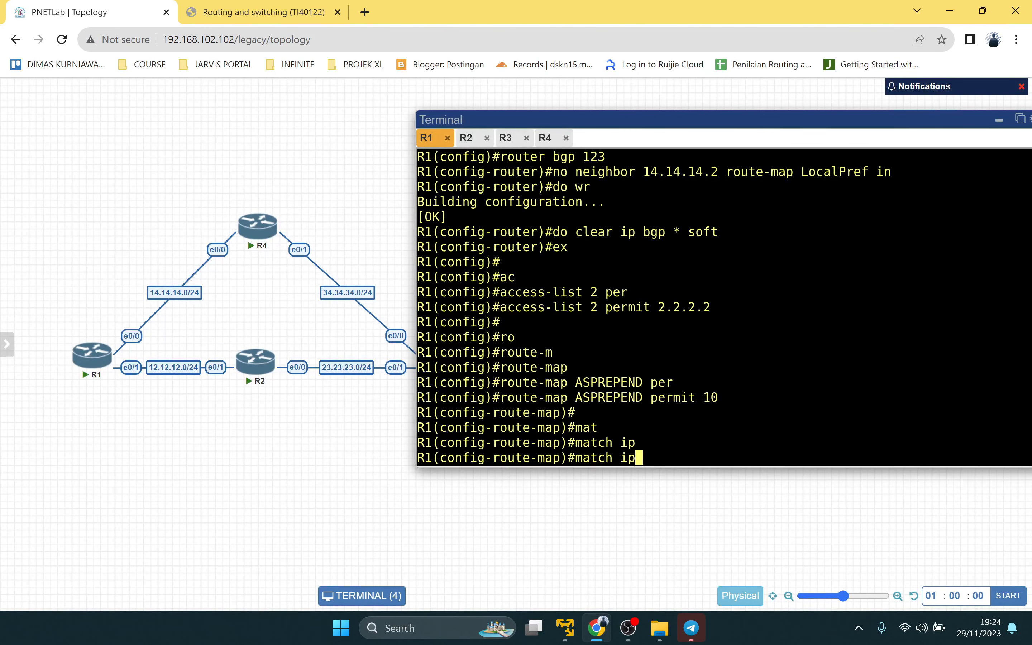
text(ad)
key(Tab)
text(2)
key(Return)
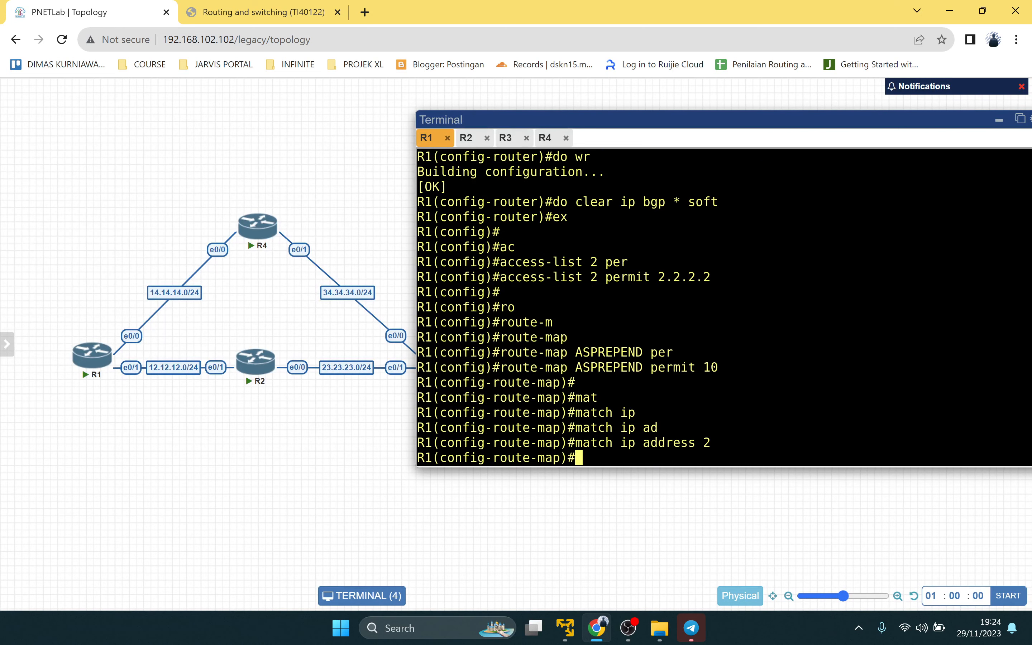
Step: Make the ASPREPEND route-map on R1 prepend AS 200 twice with set as-path prepend 200 200
text(set as)
key(Tab)
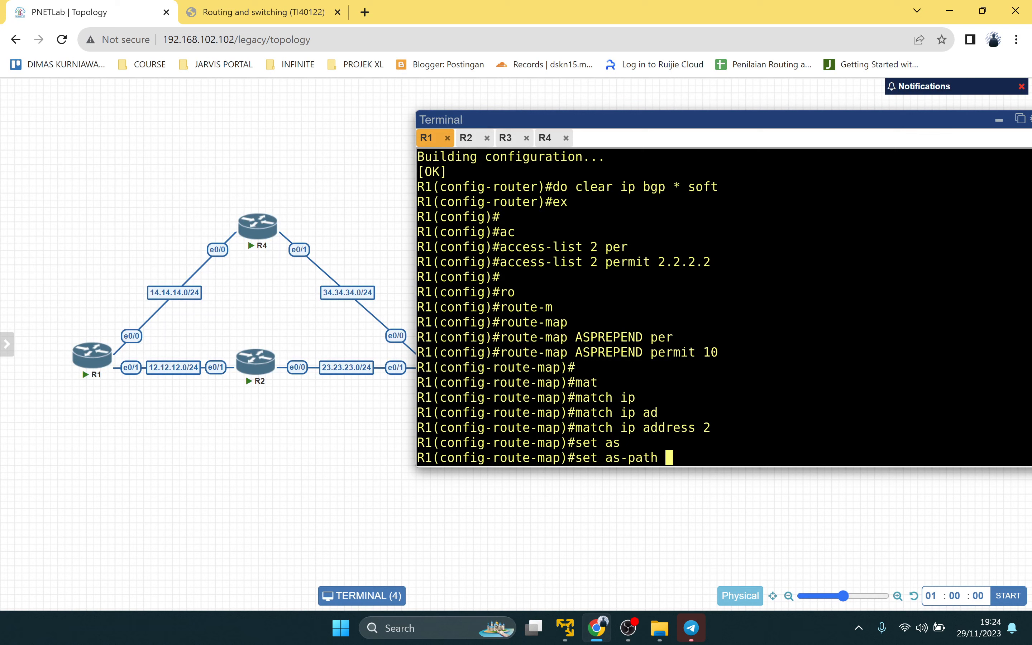
text(?)
text(p)
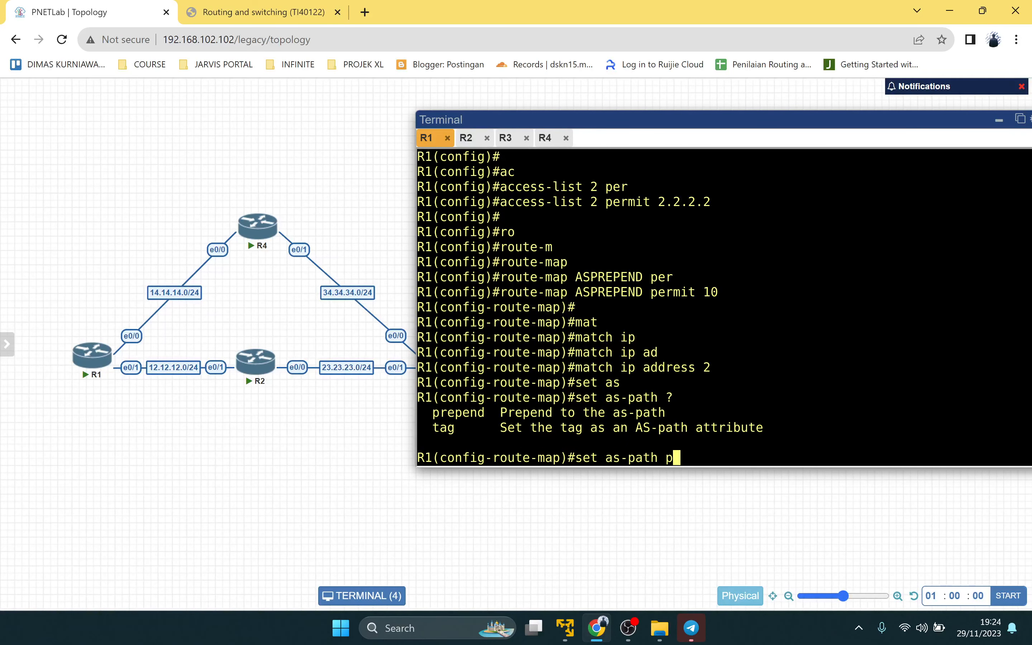
key(Tab)
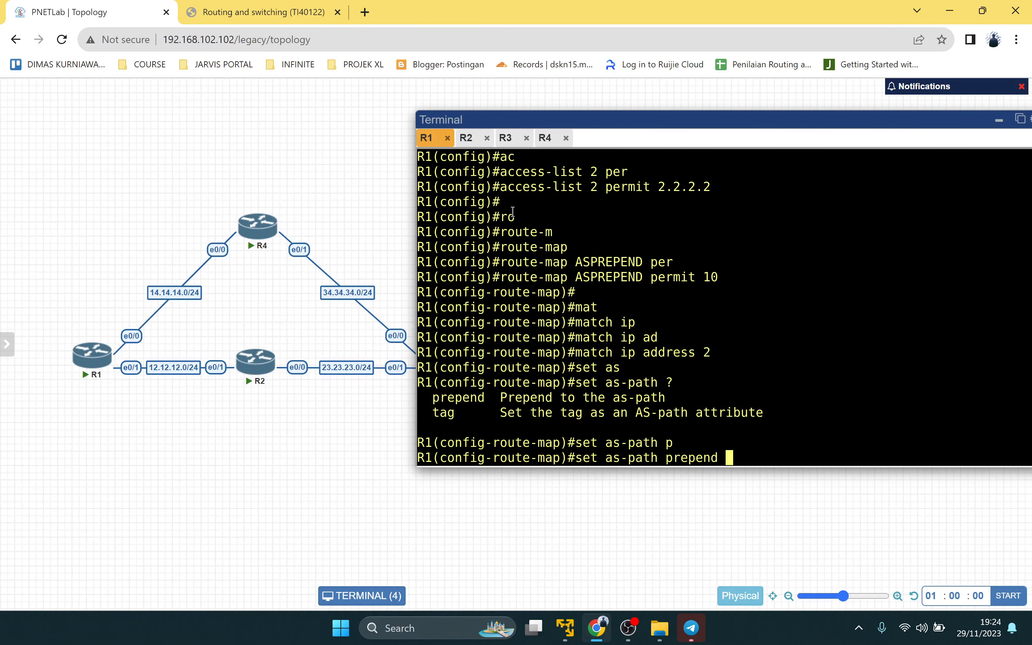
text(200 200)
key(Return)
key(Return)
key(Return)
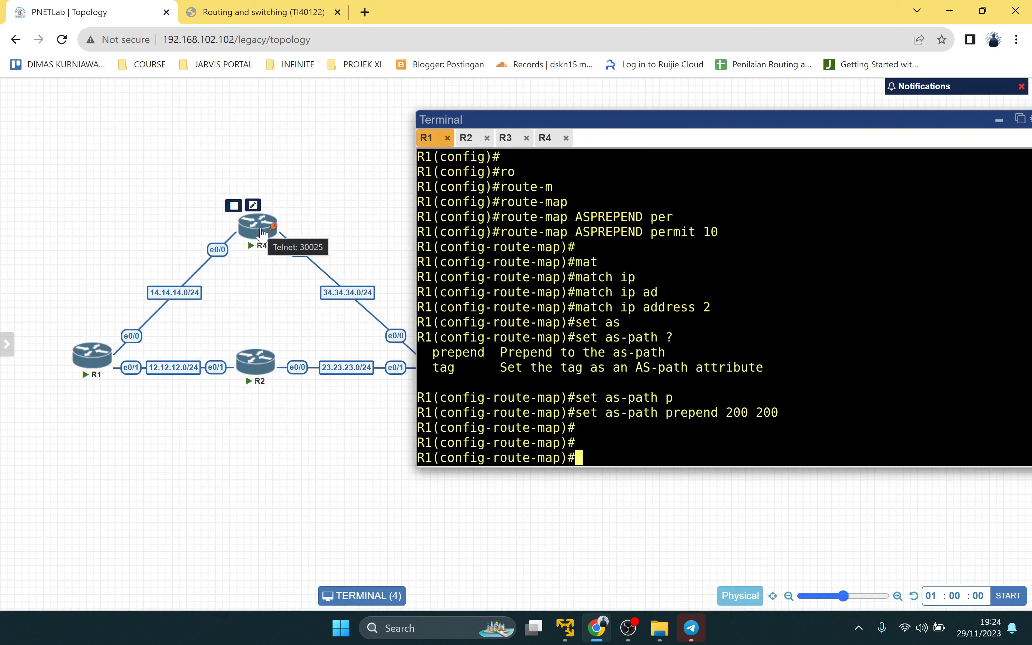
Step: On R4, leave configuration mode, run sh ip bgp and examine the next hops and AS paths for 2.2.2.2/32
click(262, 233)
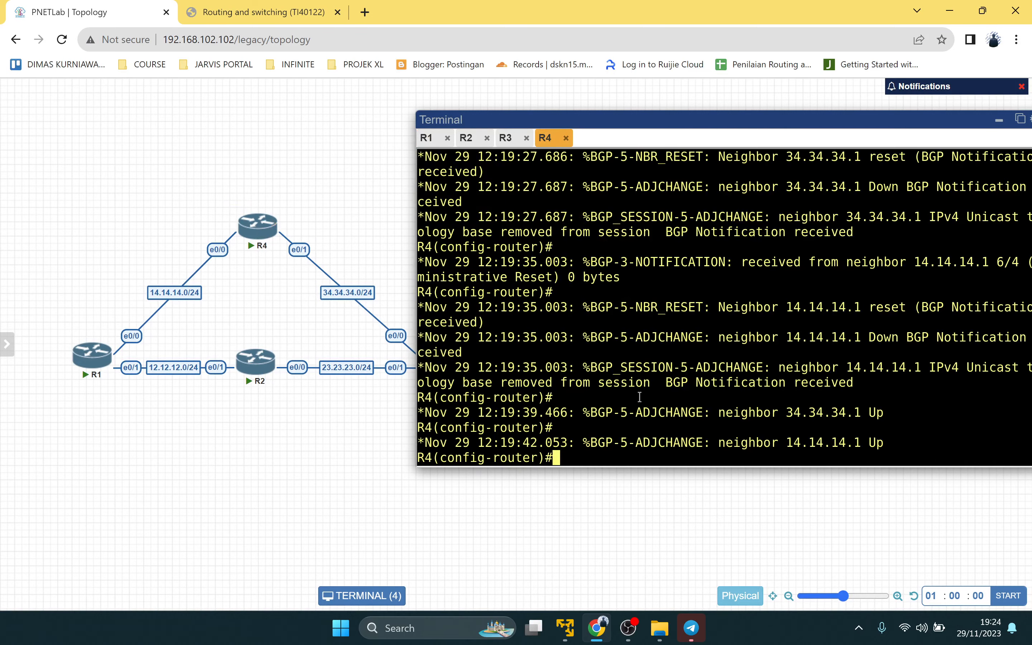
text(end)
key(Return)
key(Return)
text(sh i)
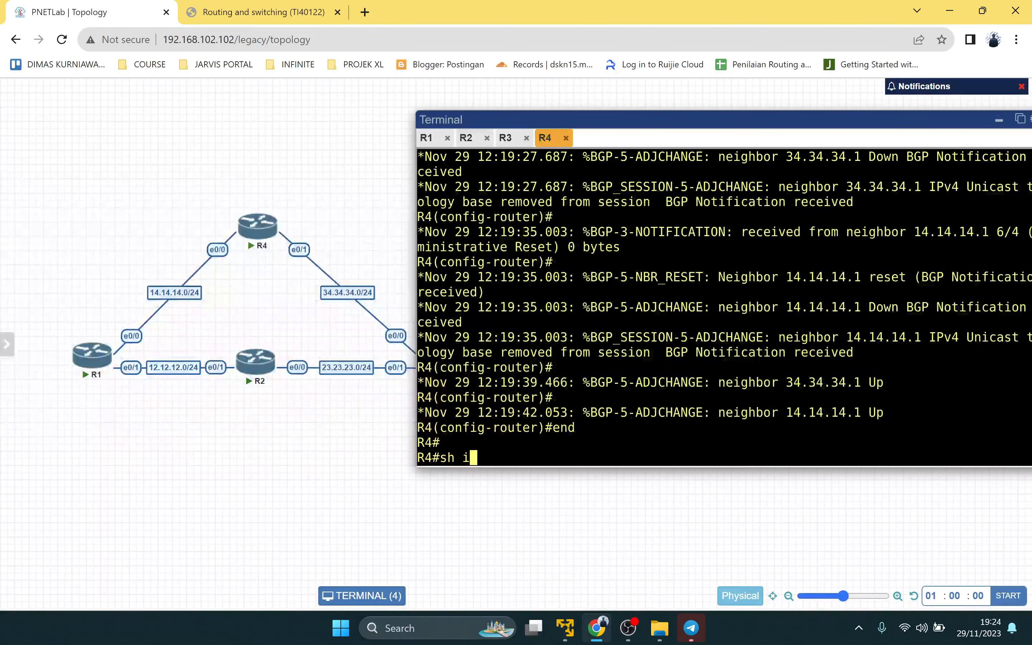
text(p bgp)
key(Return)
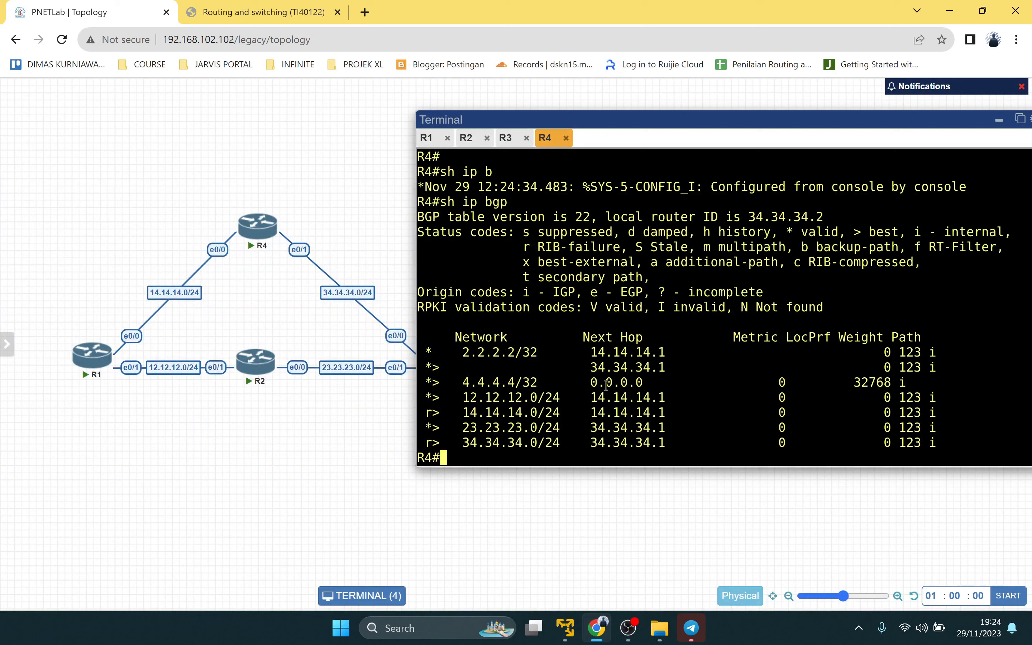
drag(523, 352, 662, 352)
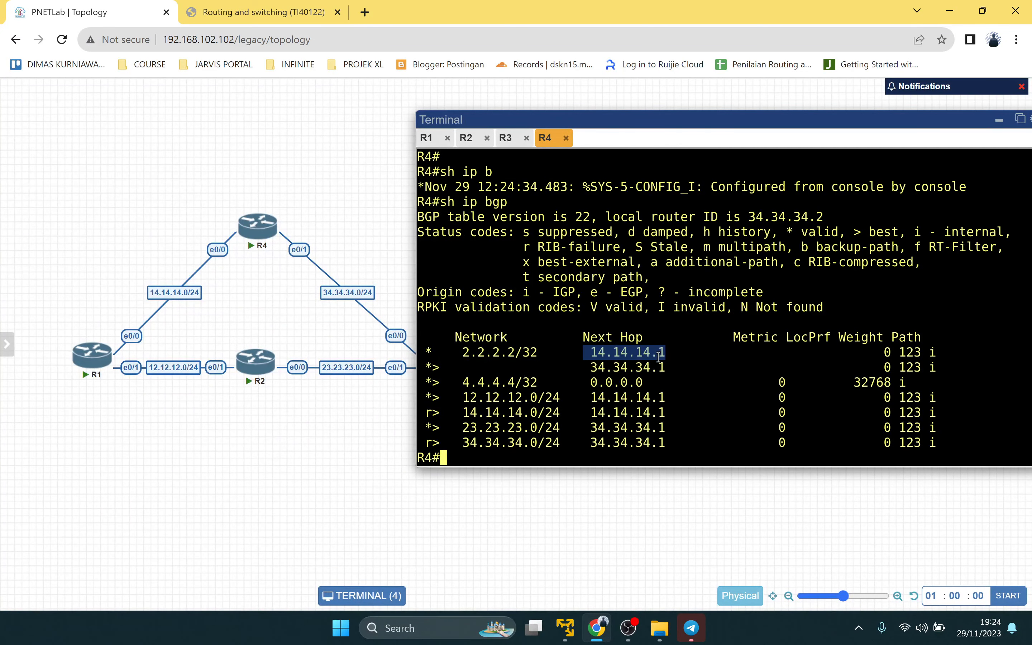
drag(900, 352, 922, 352)
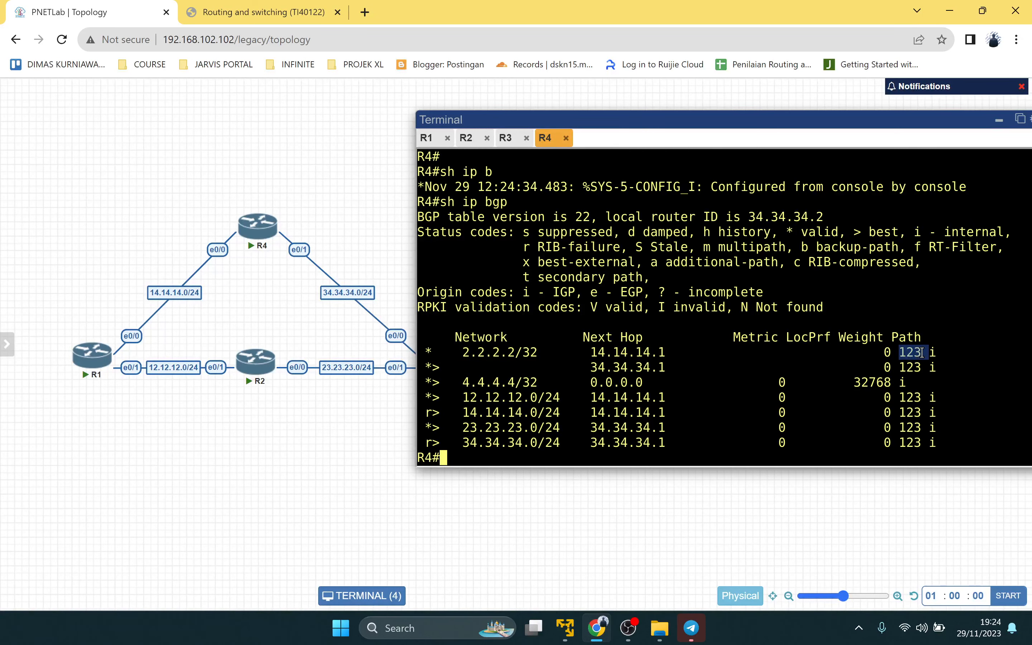
click(954, 345)
drag(464, 352, 671, 369)
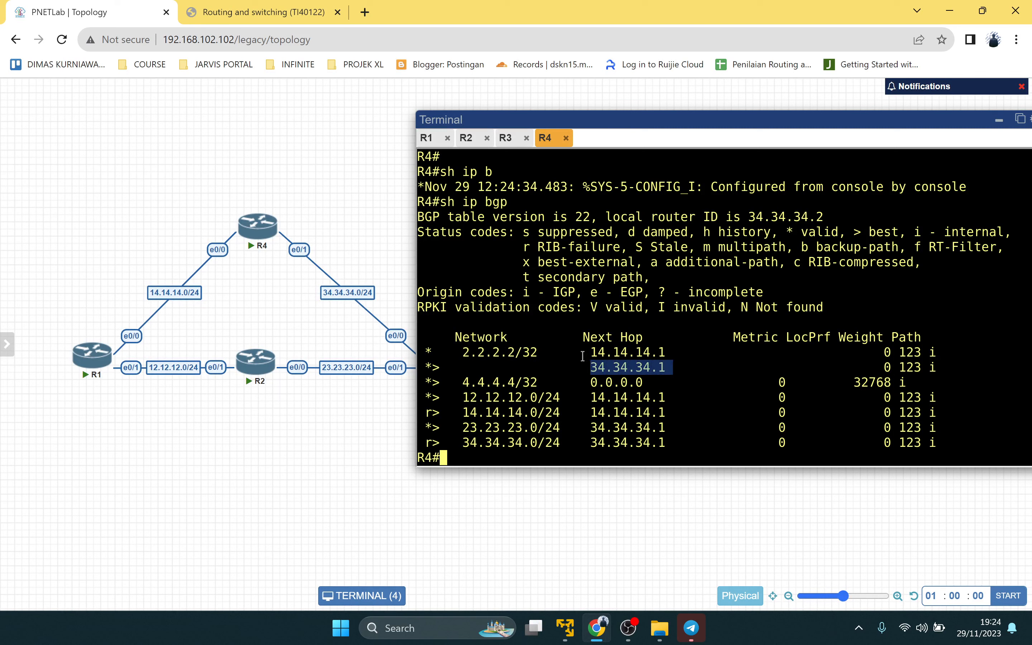
drag(592, 353, 672, 352)
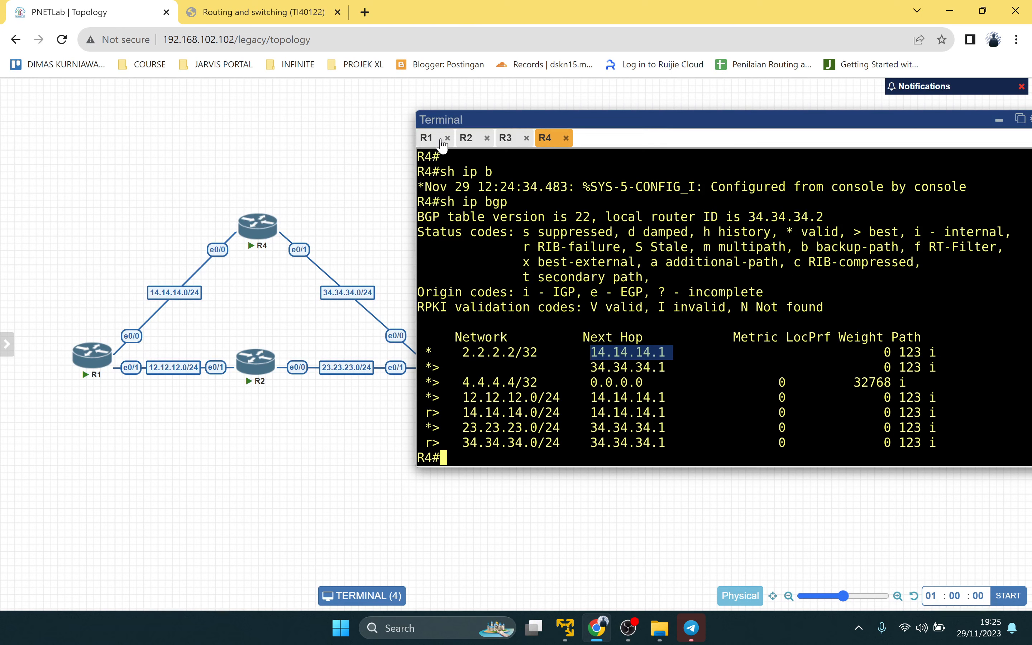
Step: Back on R1, exit the route-map configuration and enter router bgp 123
click(431, 139)
key(Return)
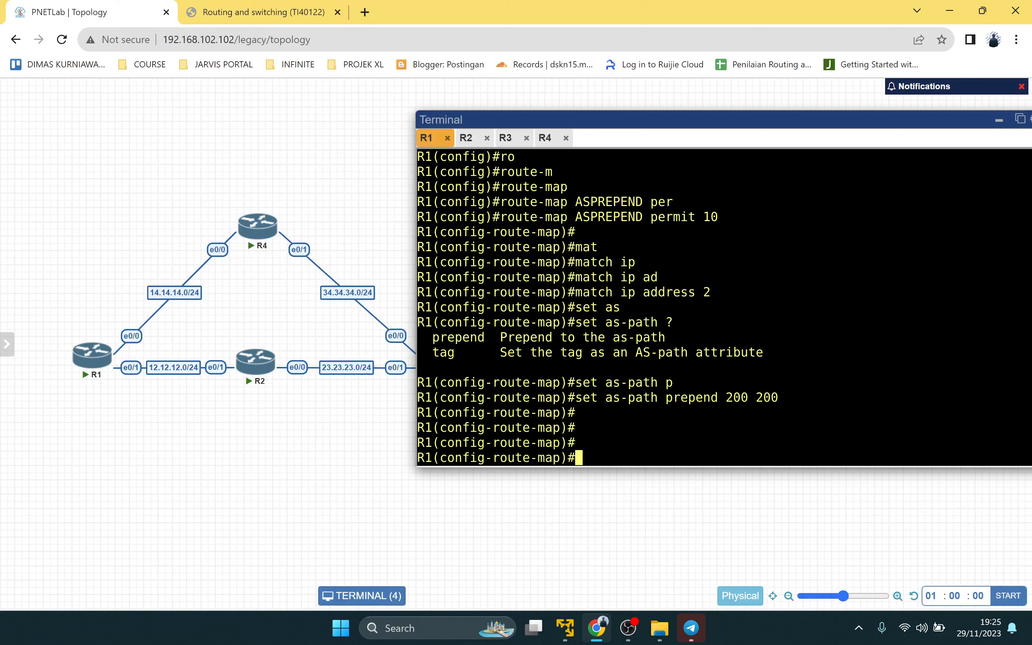
text(ex)
key(Return)
text(route)
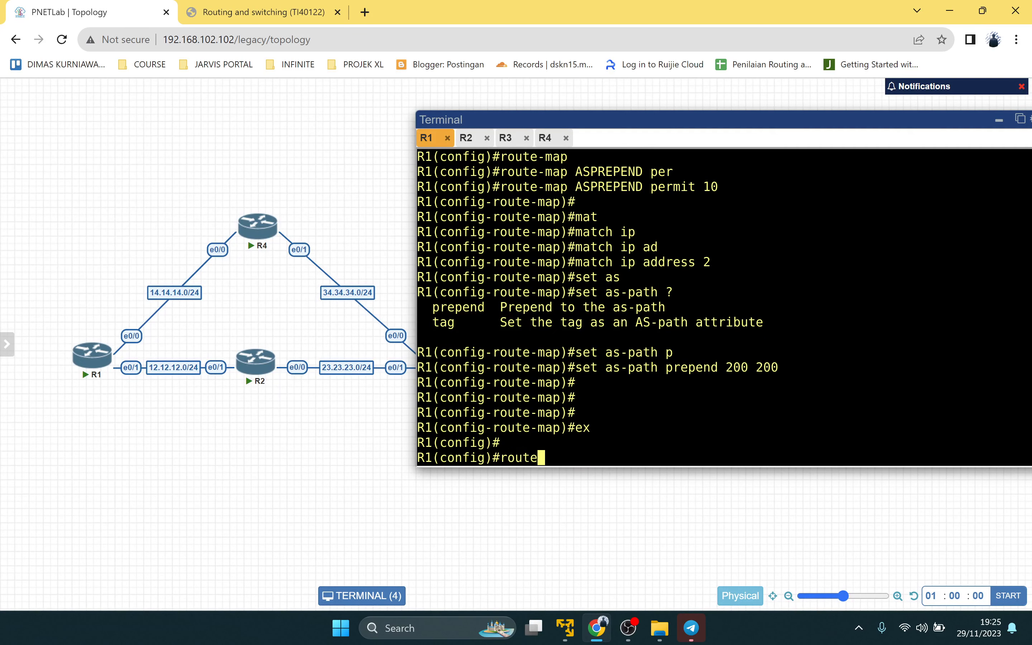
text(r bgp 123)
key(Return)
Step: Apply the ASPREPEND route-map outbound to R4 with neighbor 14.14.14.2 route-map ASPREPEND out
text(nei)
key(Tab)
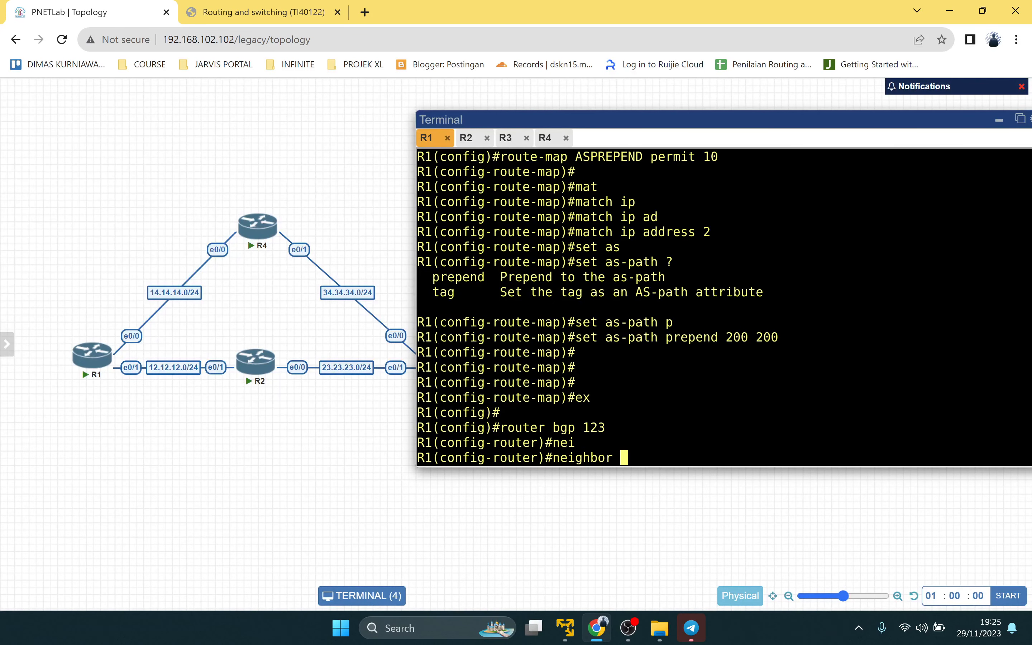
text(14.14.14.2 )
text(ro)
key(Tab)
text(ute-m)
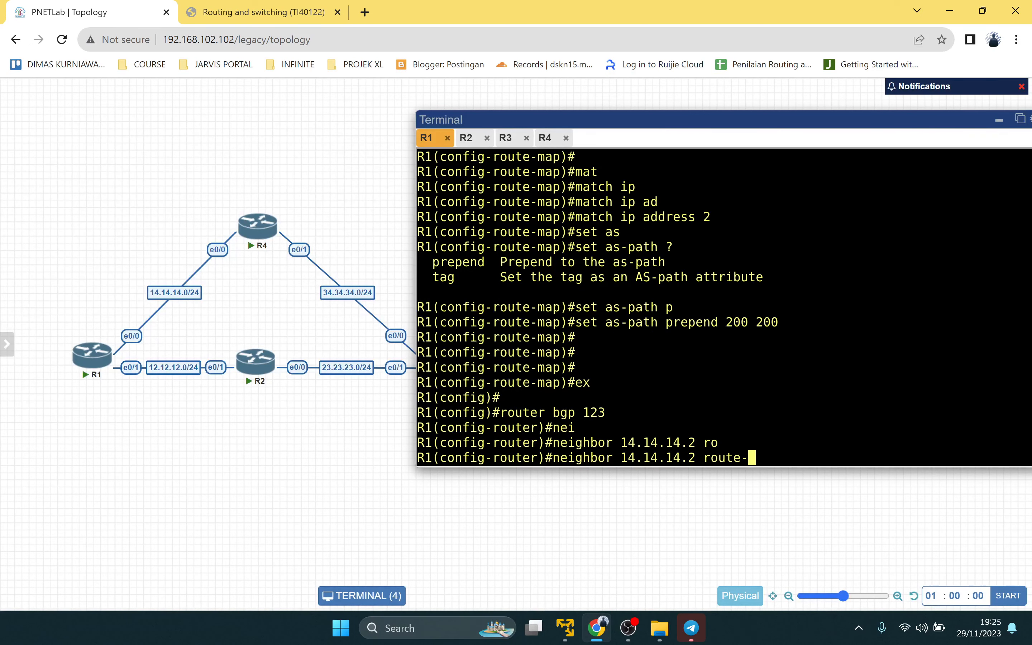
key(Tab)
text(AS)
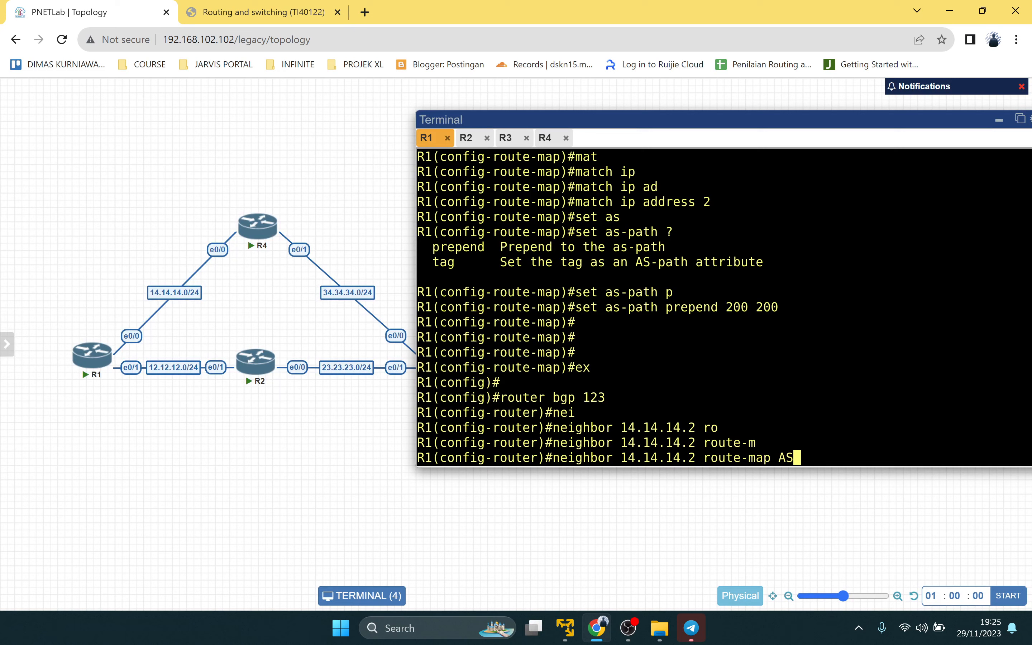
text(PREPEND o)
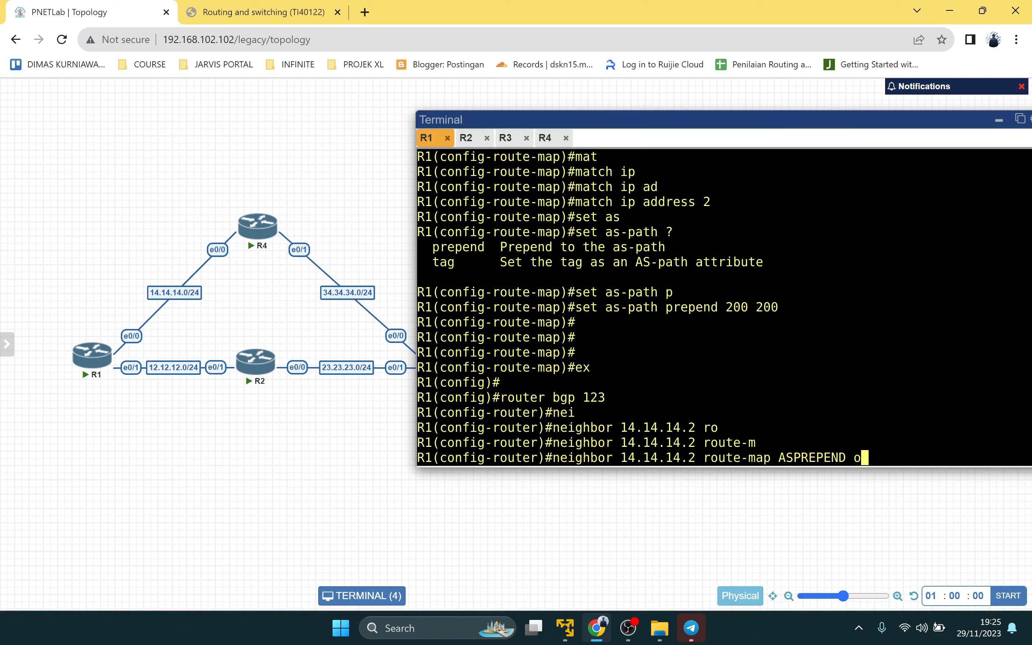
key(Tab)
key(Return)
key(Return)
text(en)
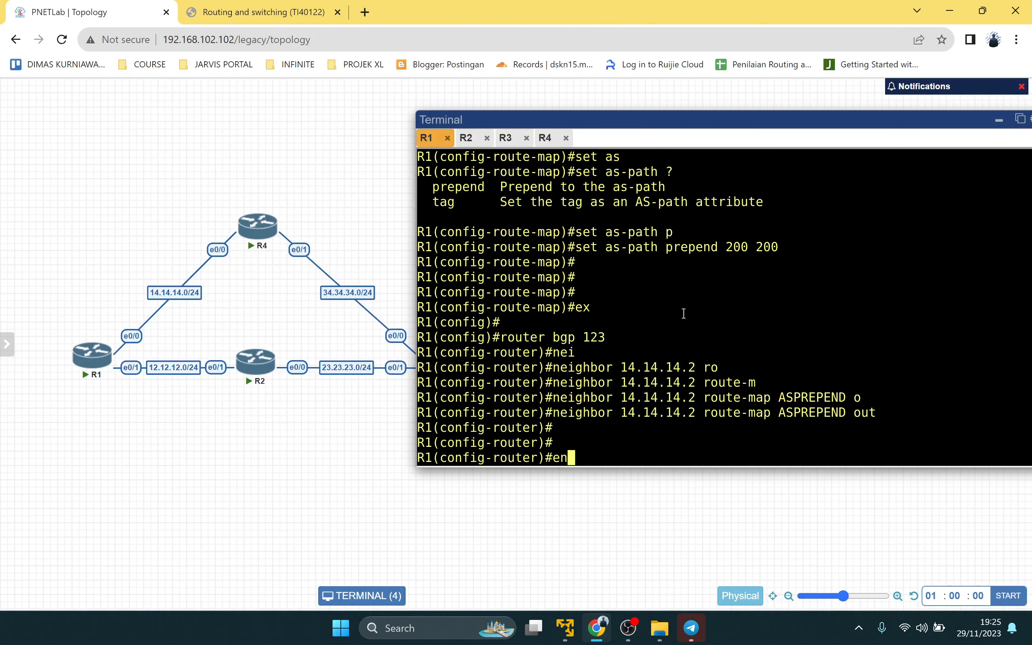
key(BackSpace)
key(BackSpace)
Step: Check the reset command in the PDF guide and run do clear ip bgp * on R1
click(264, 12)
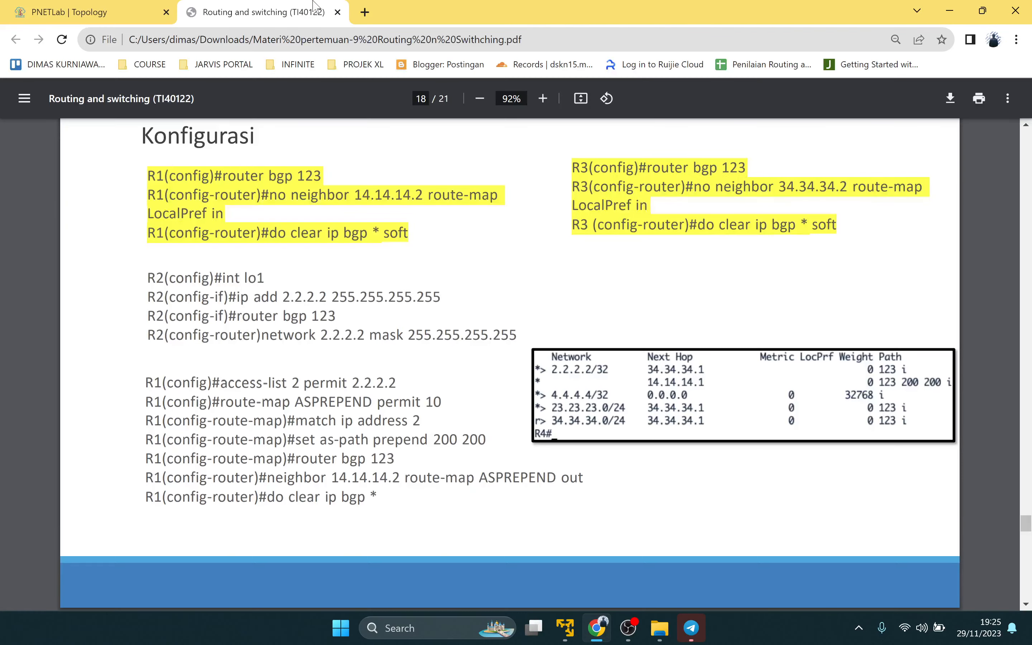
click(85, 12)
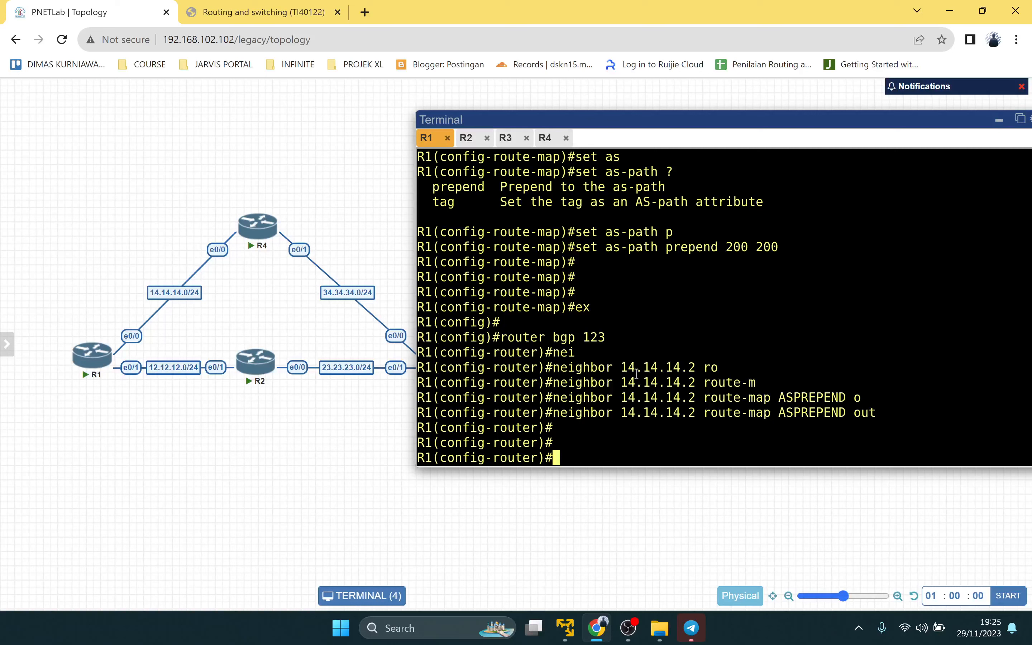
text(do clear ip bgp *)
key(Return)
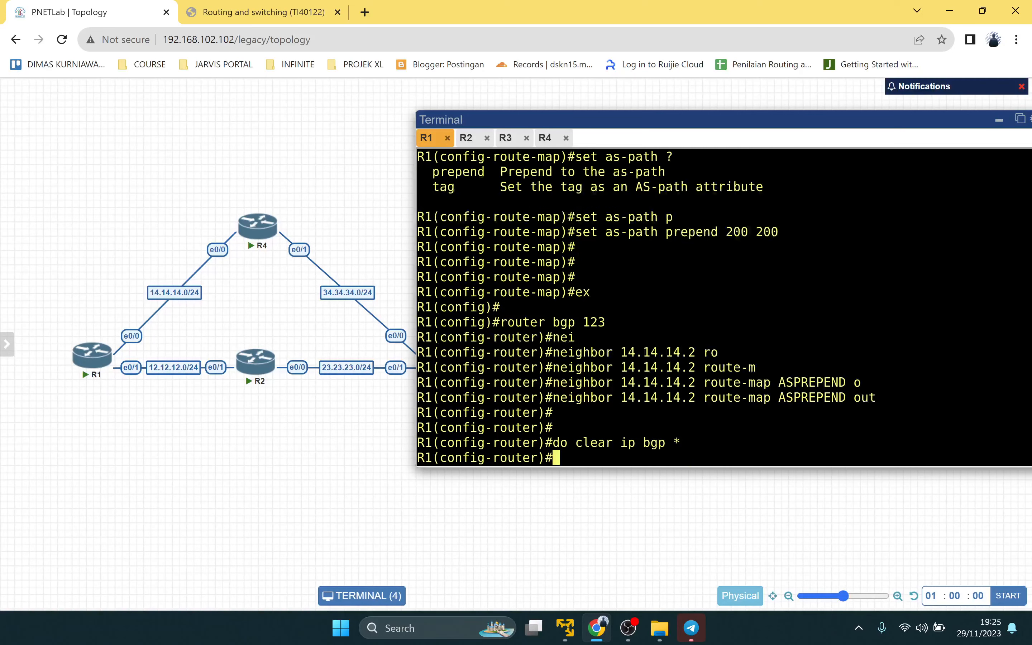
click(211, 8)
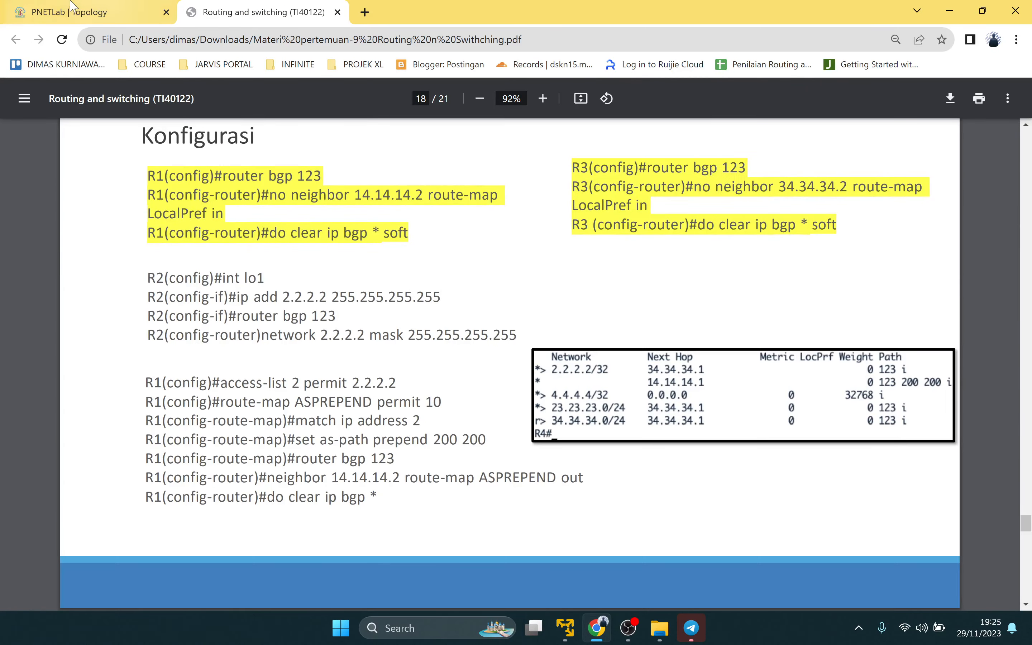
click(93, 12)
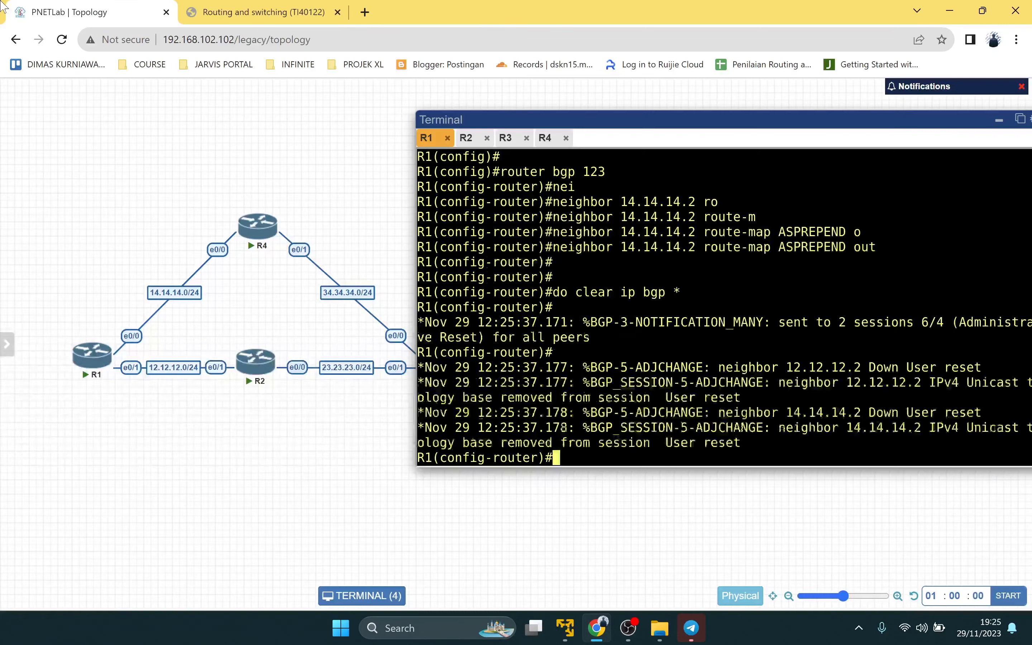
Step: On R4, run sh ip bgp repeatedly to check the BGP table for paths to 2.2.2.2/32 after R1's reset
click(546, 138)
key(Return)
key(Return)
key(Return)
text(sh ip bgp)
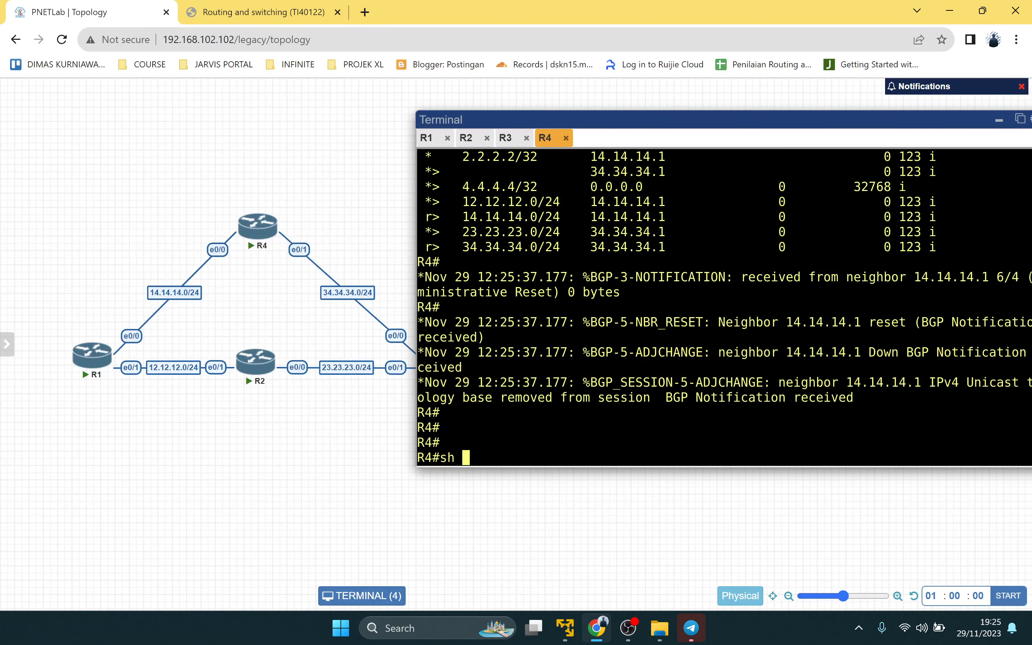
key(Return)
key(Up)
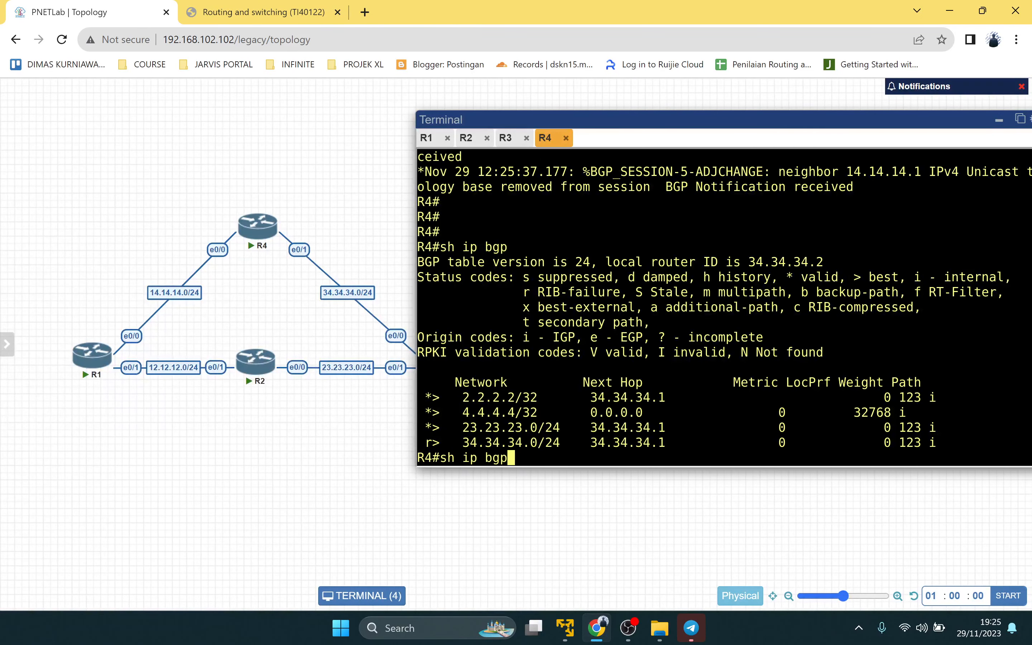
key(Return)
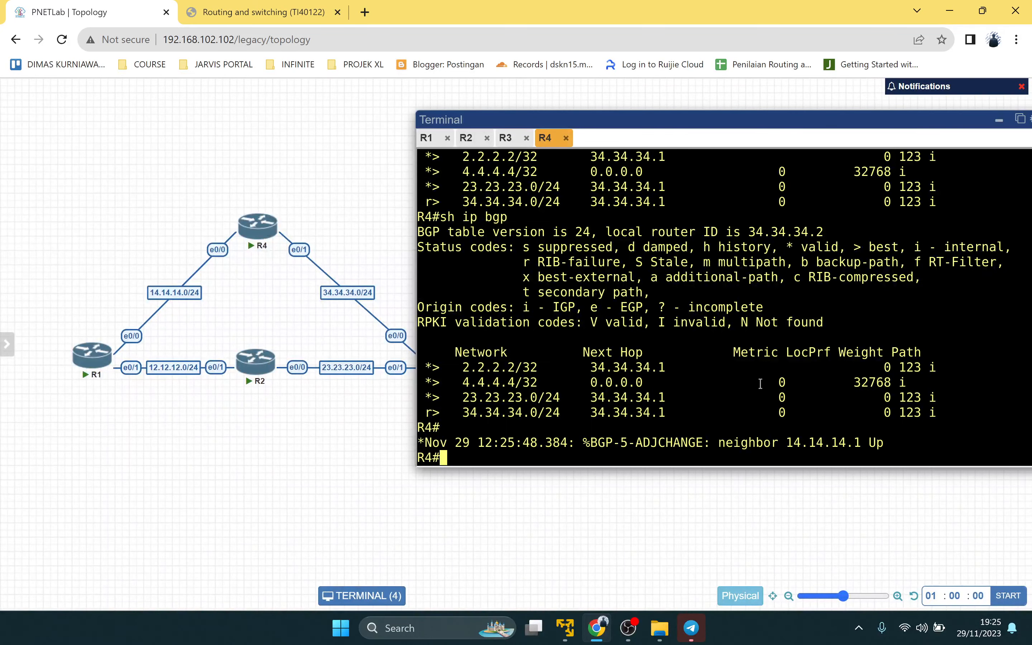
key(Up)
key(Return)
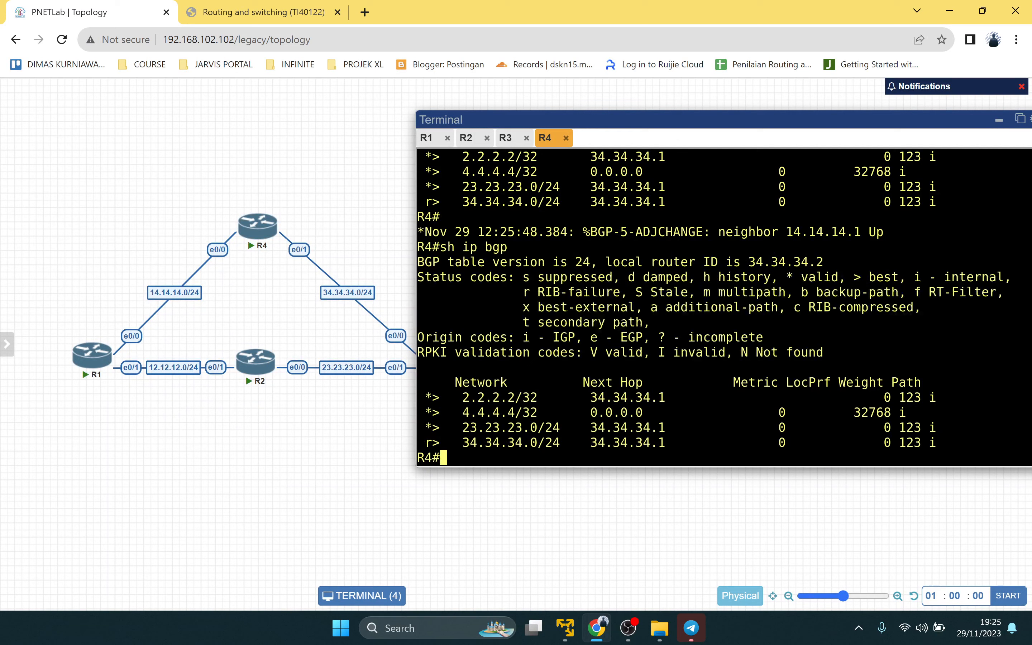
key(Up)
key(Return)
key(Up)
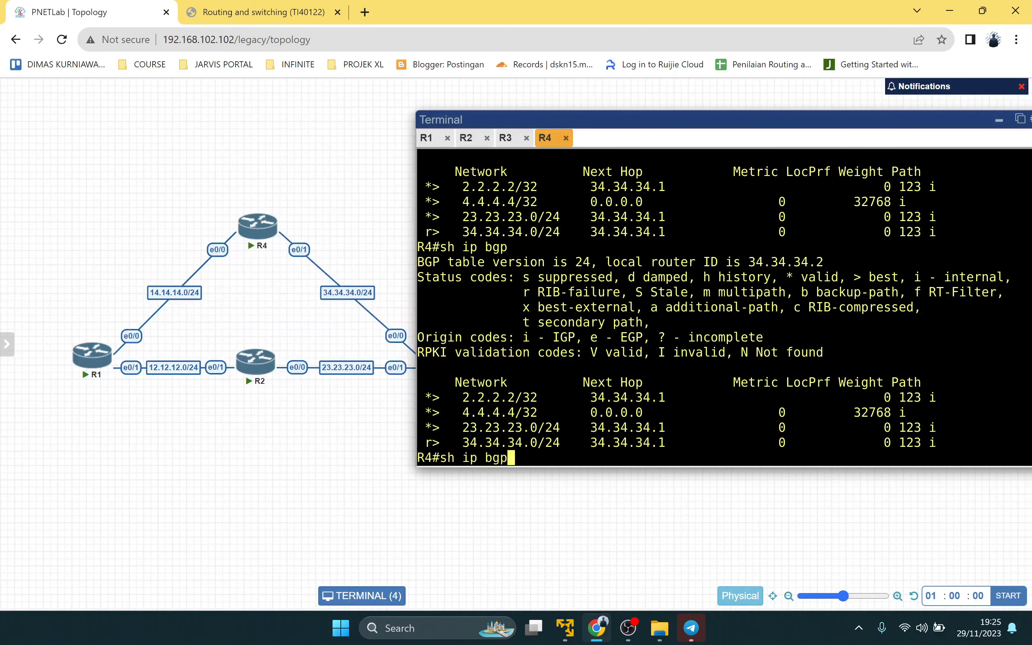
key(Return)
key(Up)
key(Return)
key(Up)
key(Return)
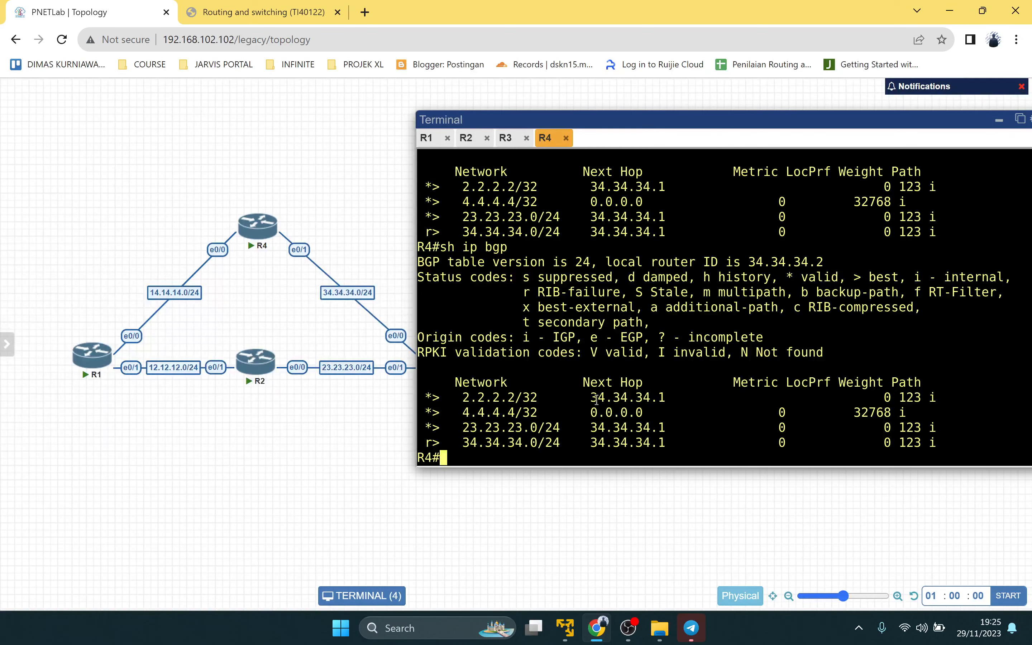
key(Up)
key(Return)
key(Up)
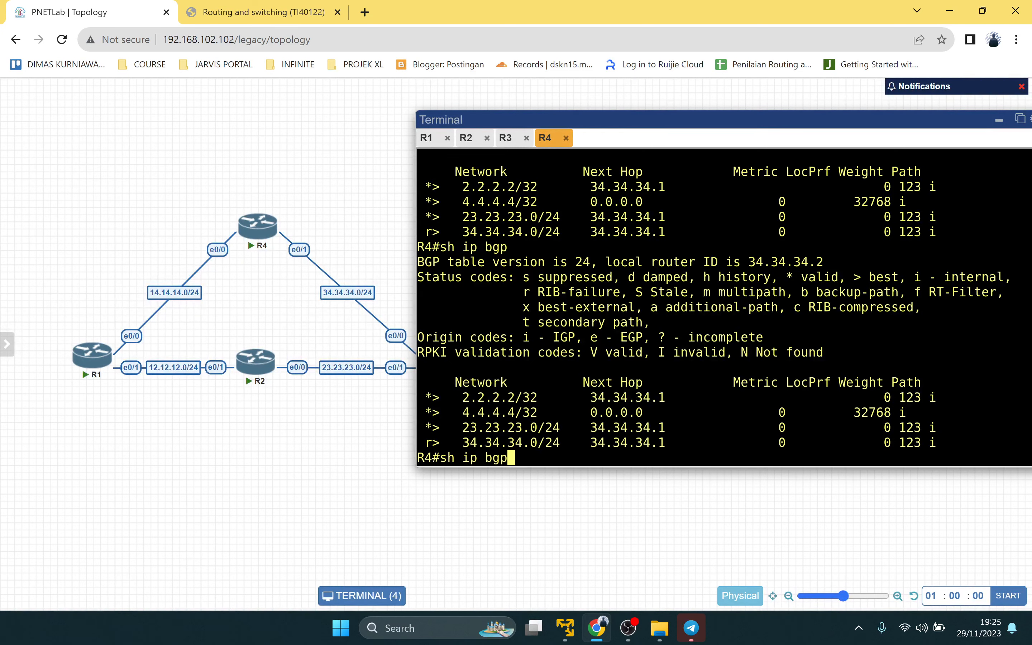
key(Return)
Step: Check R4's BGP neighbors with sh ip bgp summary and recheck its routes with sh ip bgp
text(sh ip bgp su)
key(Tab)
key(Return)
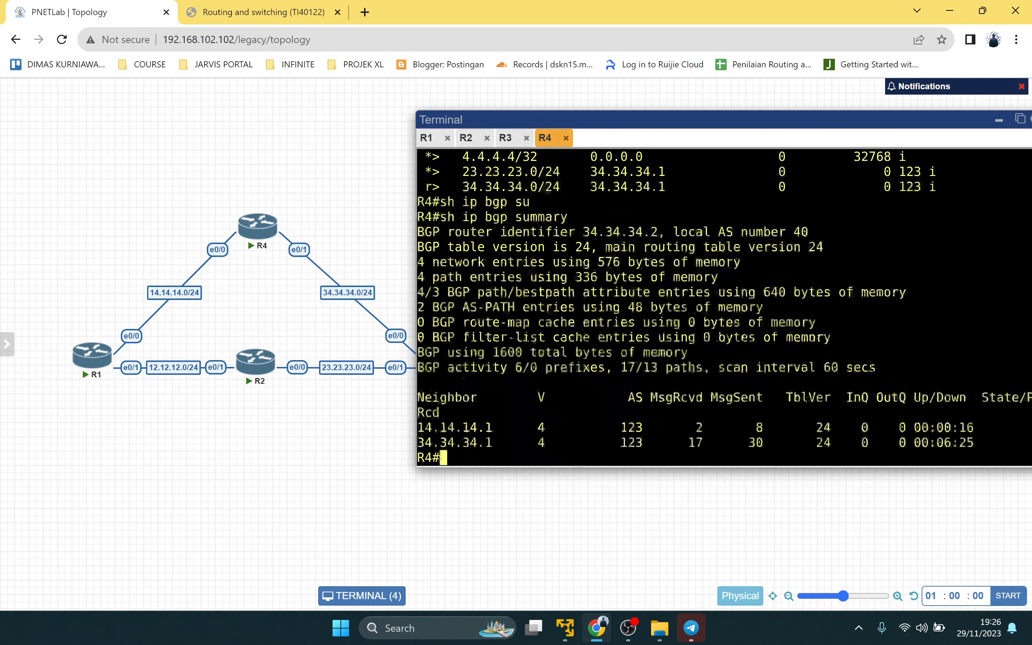
text(sh ip bgp)
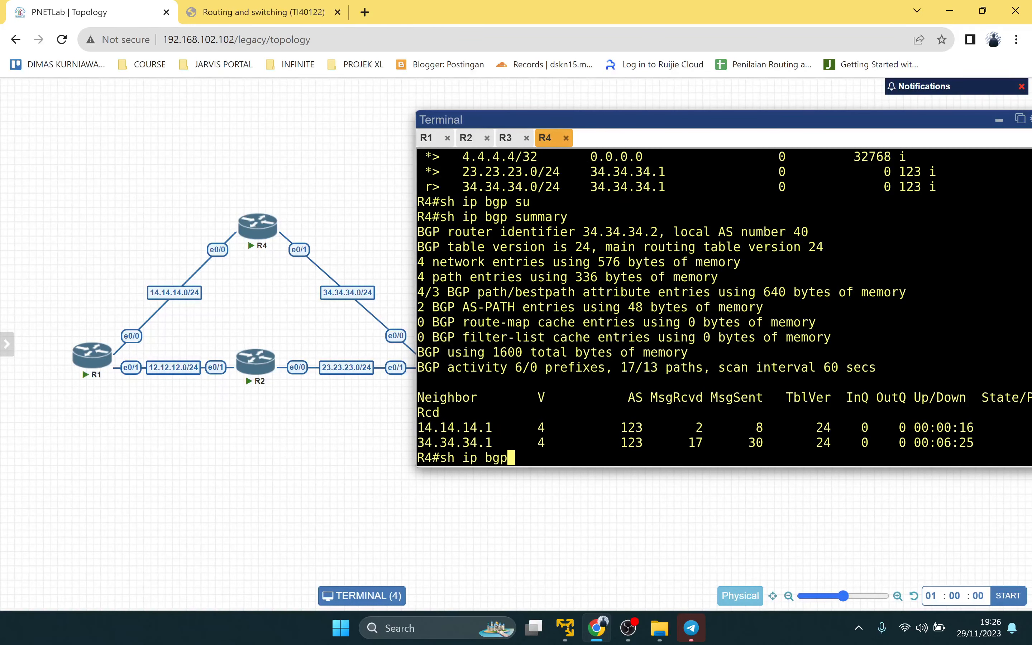
key(Return)
text(sh ip bgp)
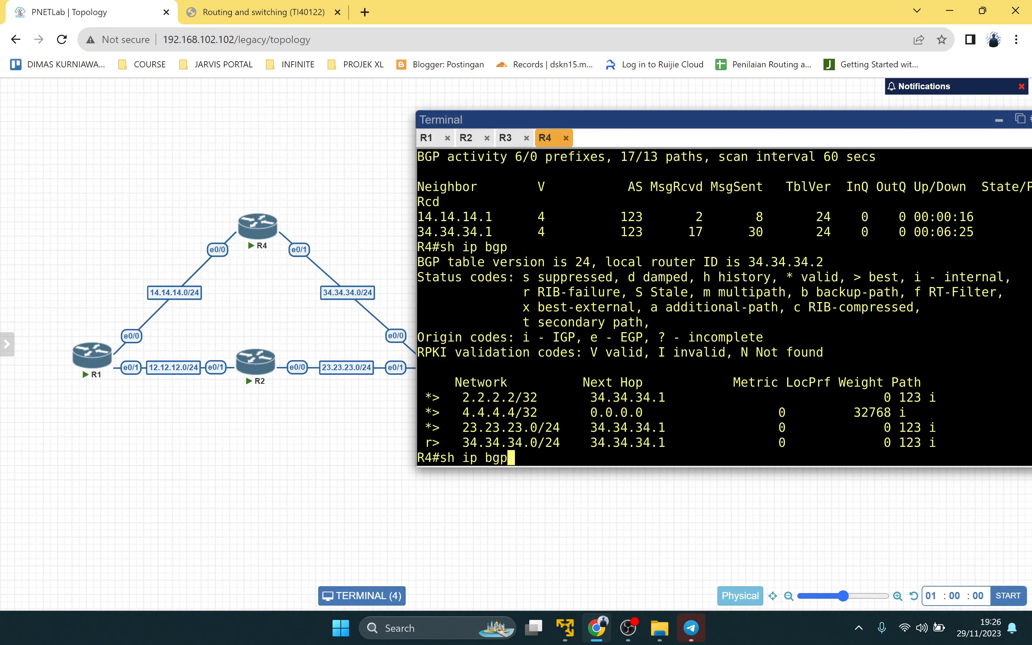
key(Return)
Step: Reset all BGP sessions on R4 with clear ip bgp *
text(clear ip bgp *)
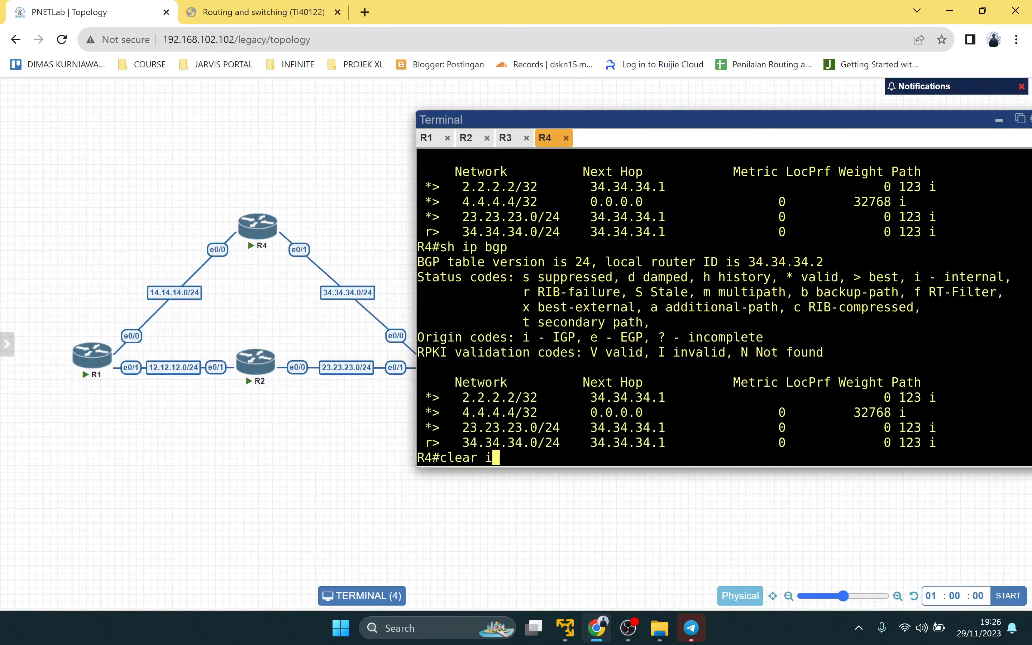
key(Return)
key(Return)
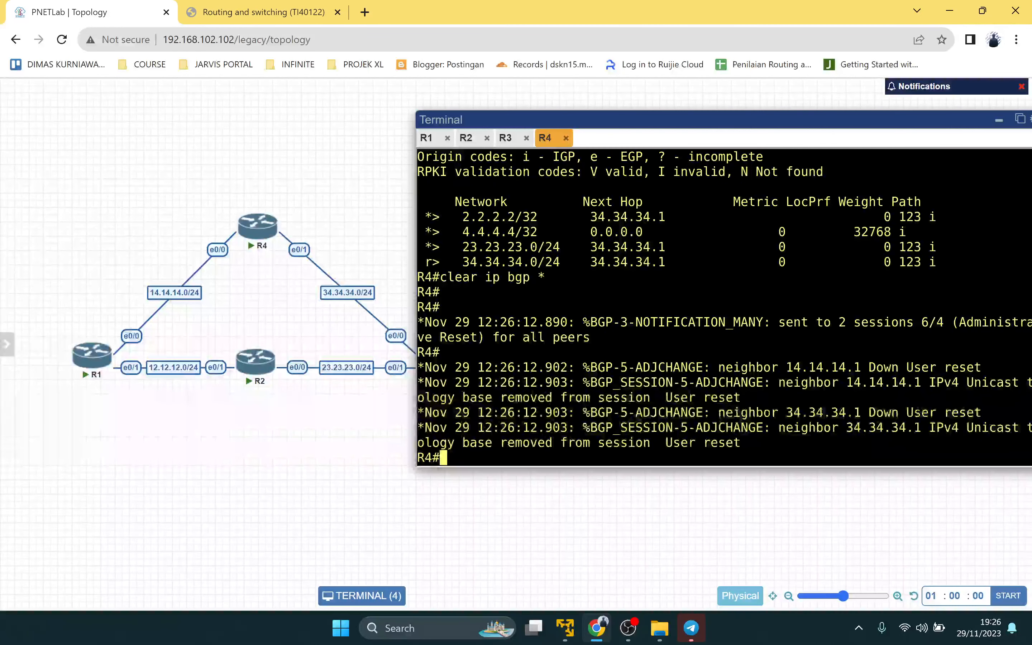
Step: Reset all BGP sessions on R4 once more with clear ip bgp * and query its BGP table with sh ip bgp
key(Up)
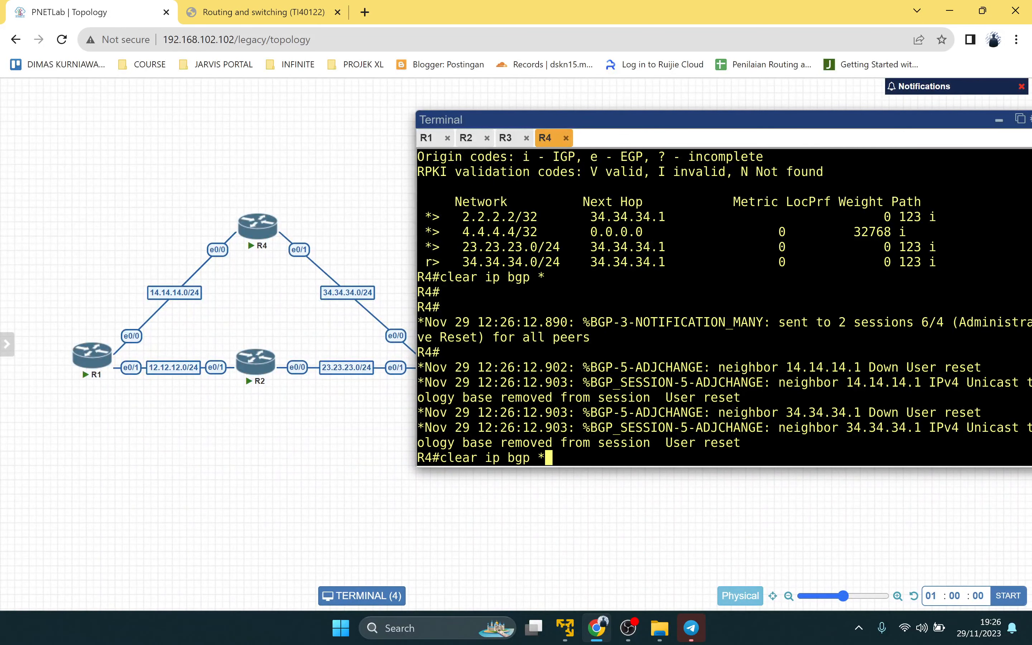
key(Return)
text(sh ip bgp)
key(Return)
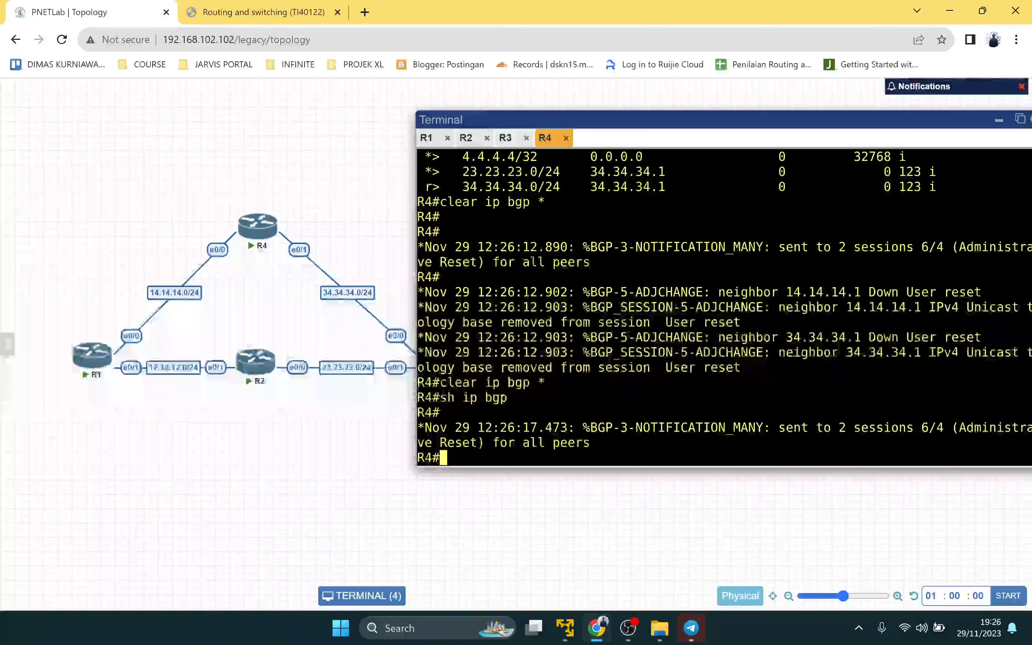
Step: Rerun sh ip bgp on R4 while its neighbors re-establish and examine the next hop listed for 2.2.2.2/32
text(sh ip bgp)
key(Return)
text(sh ip bgp)
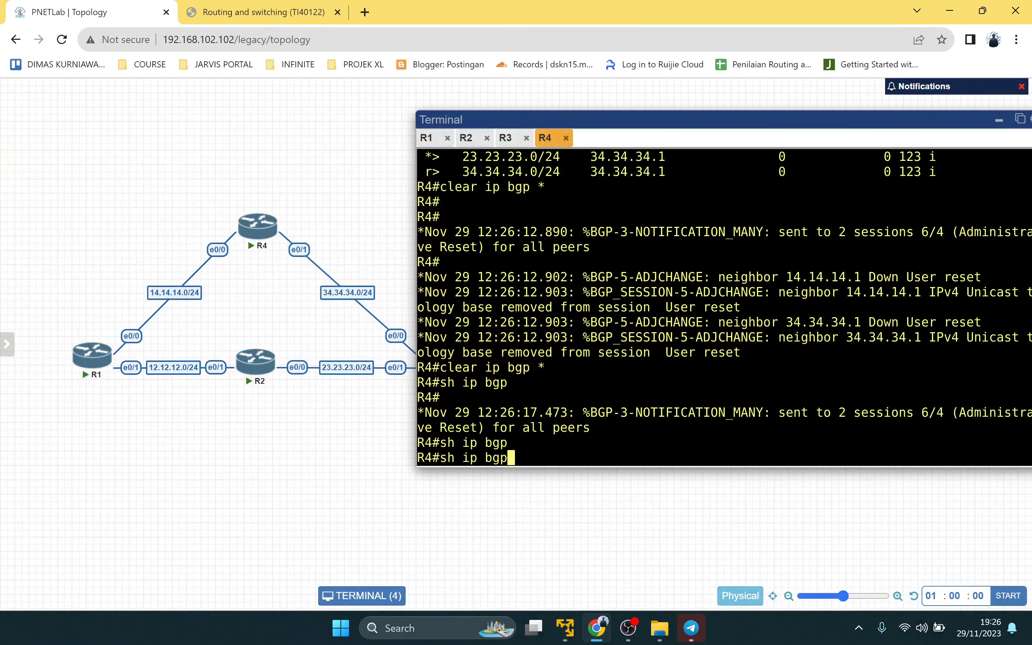
key(Return)
text(sh ip bgp)
key(Return)
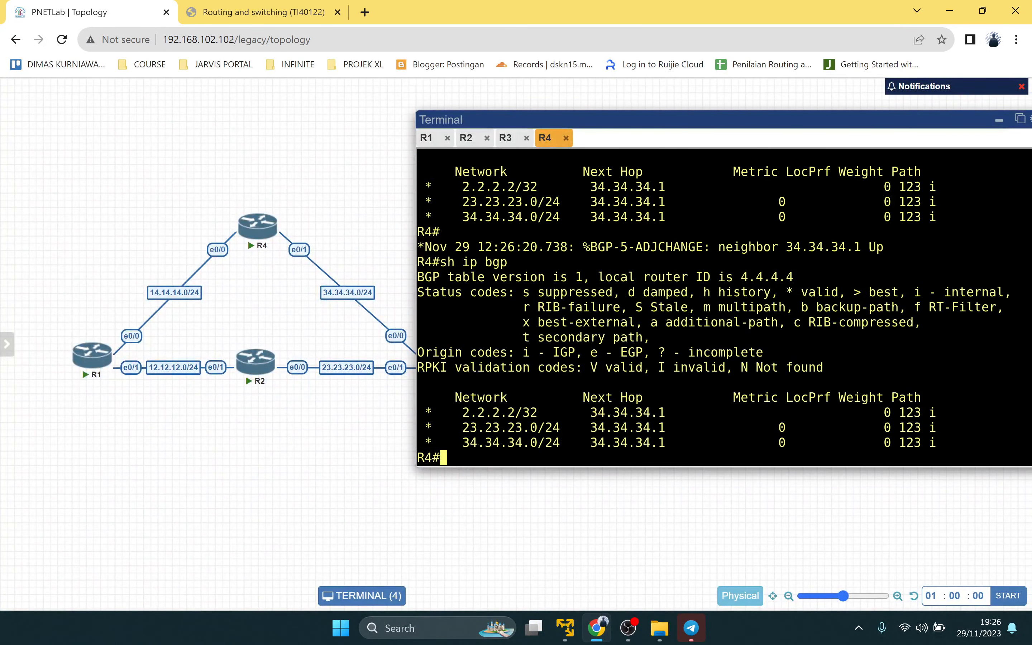
text(sh ip bgp)
key(Return)
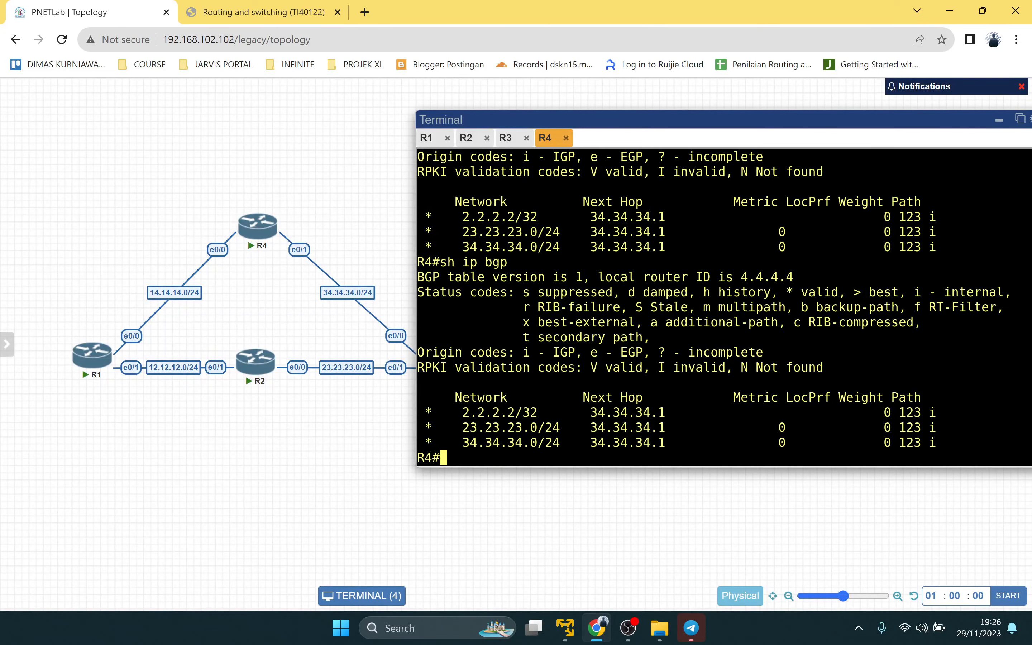
key(Up)
key(Return)
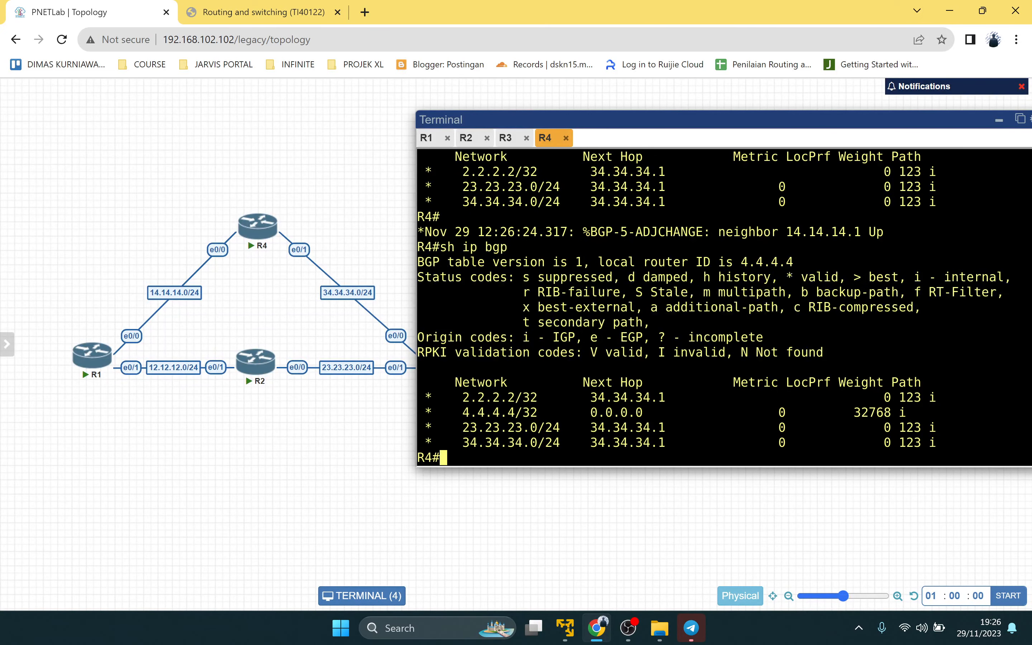
key(Up)
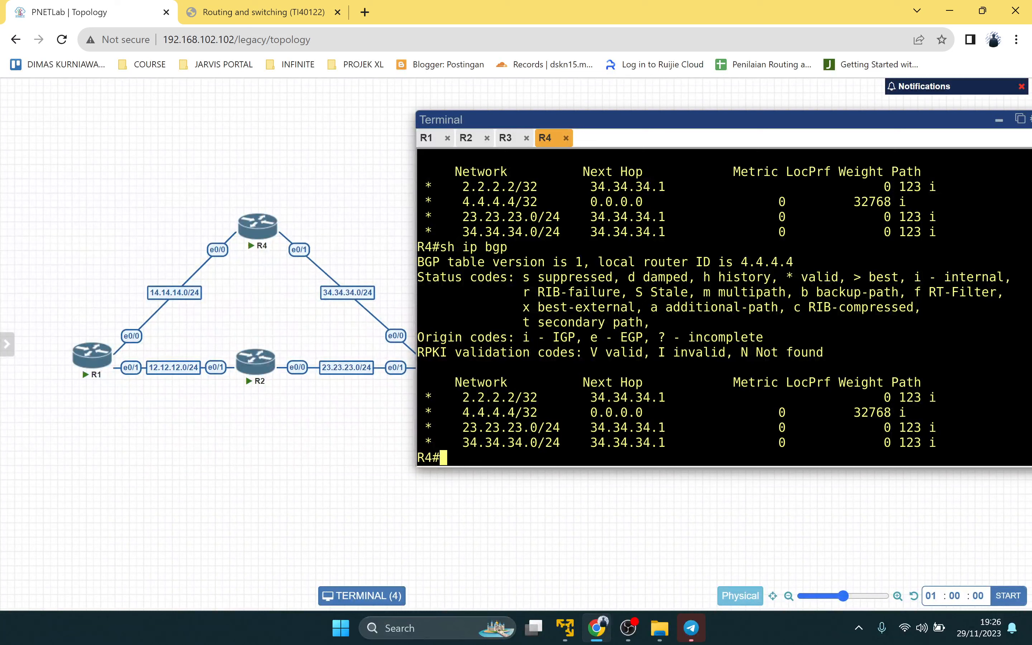
key(Down)
key(Up)
key(Down)
drag(530, 398, 609, 399)
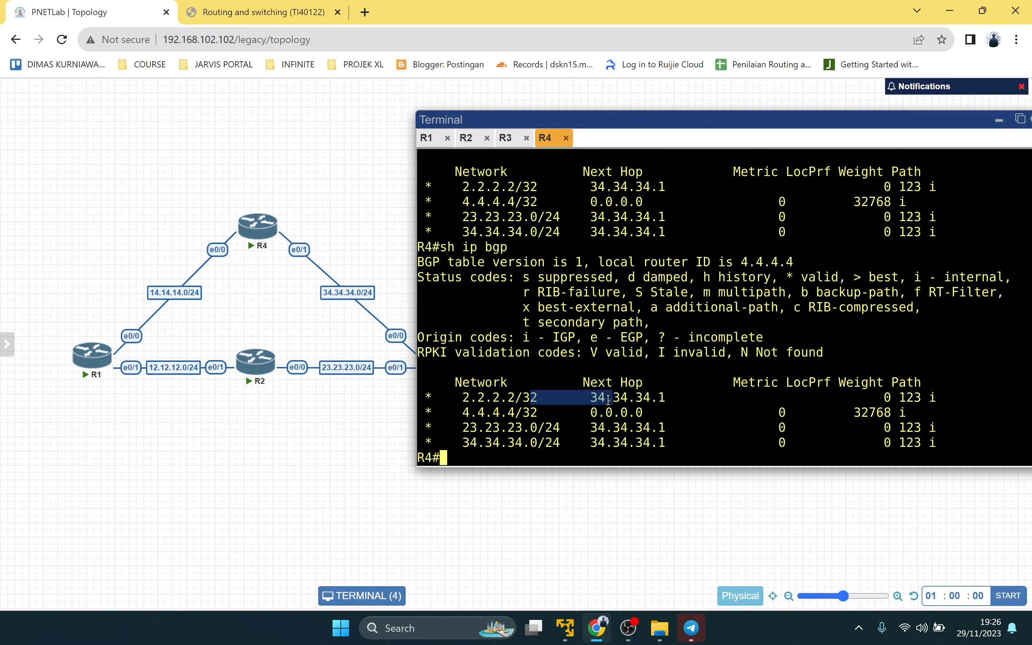
click(609, 399)
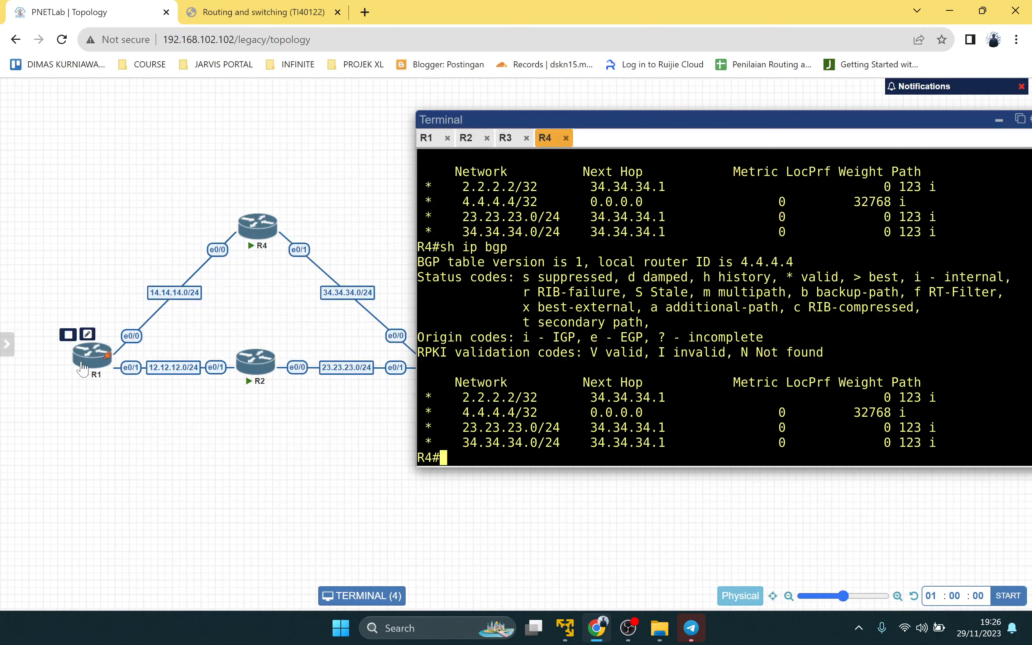
Step: Switch to R1's console, exit configuration mode with end, and save the configuration with wr
click(83, 368)
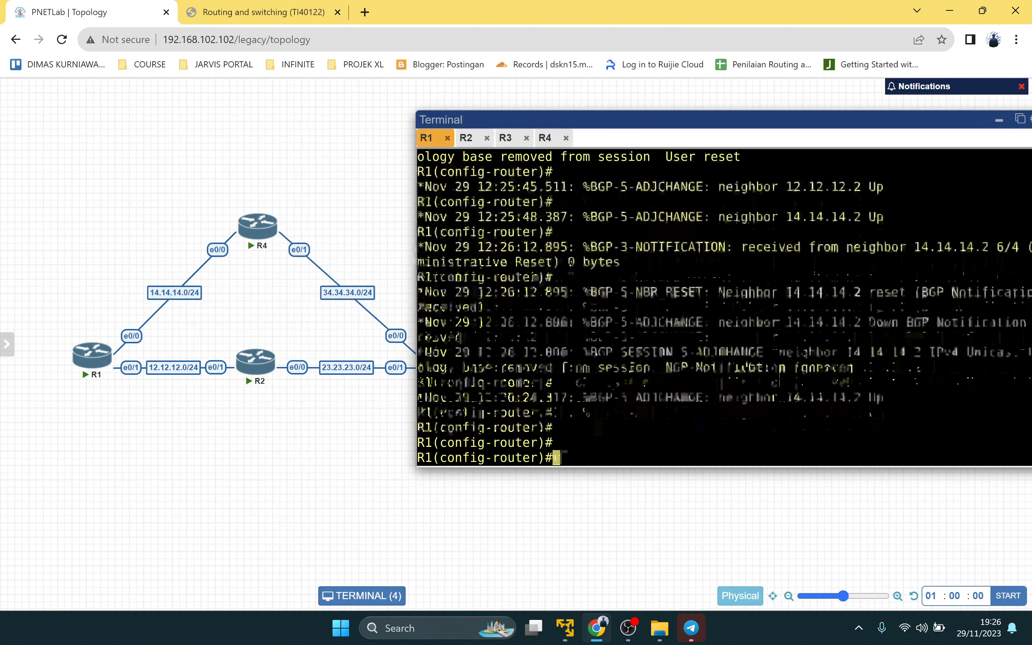
text(end)
key(Return)
text(wr)
key(Return)
key(Return)
key(Return)
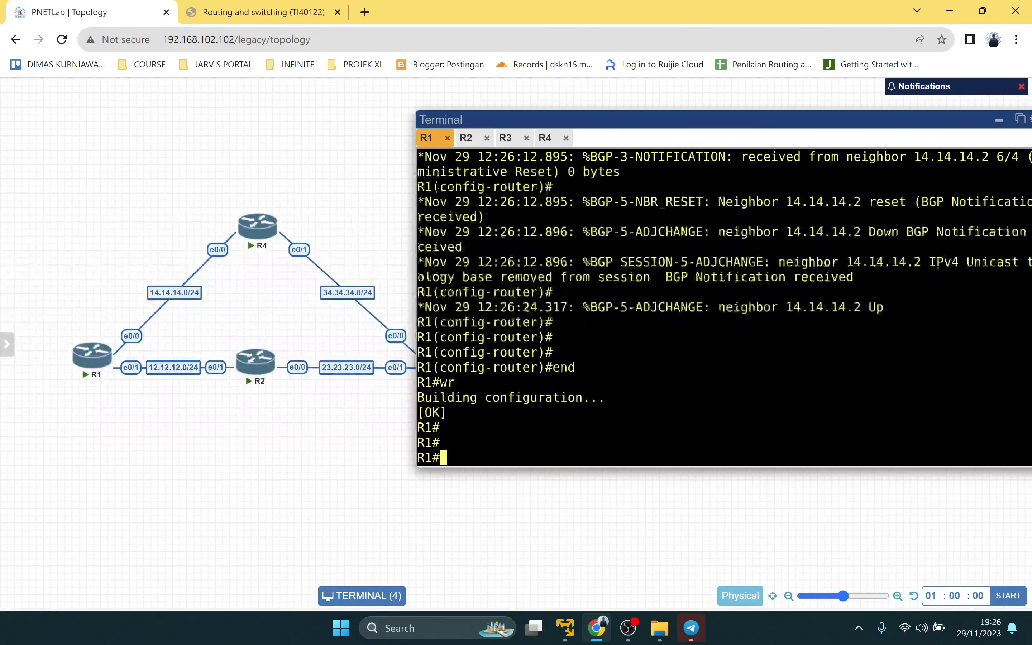
Step: Review R1's BGP configuration with sh run | s r b and compare it with the PDF guide
text(sh run |s r)
key(BackSpace)
key(BackSpace)
key(BackSpace)
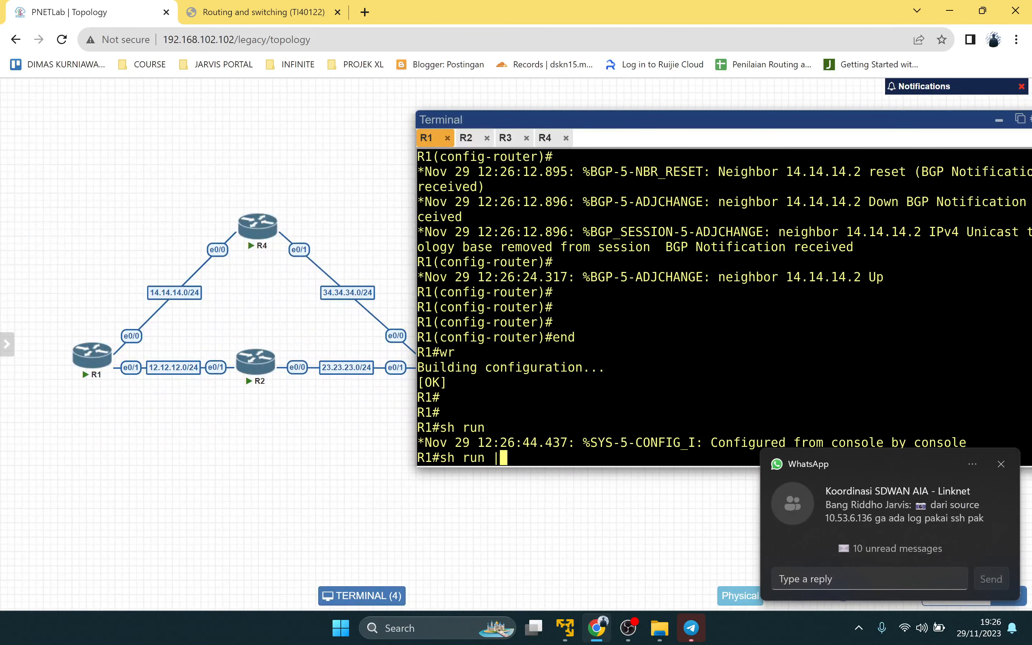
text(s r b)
key(Return)
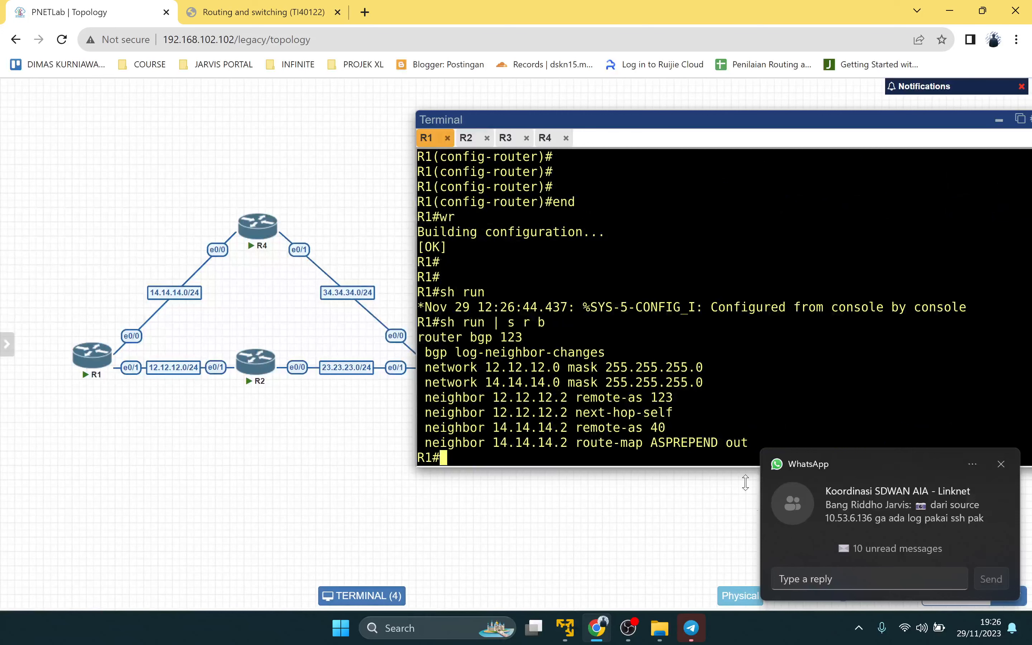
drag(575, 459, 739, 435)
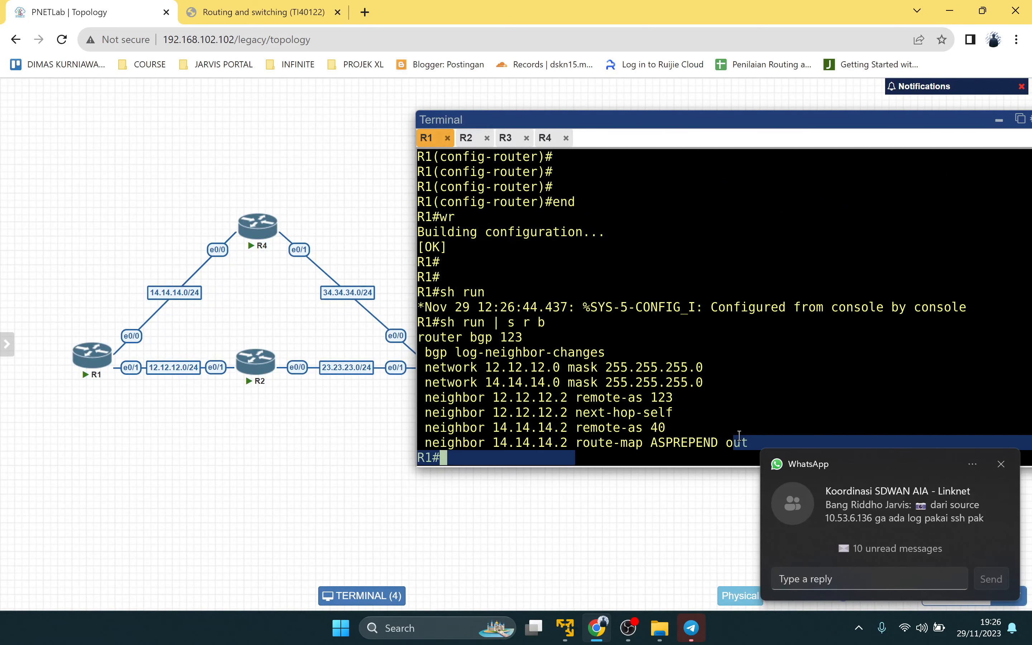
click(263, 9)
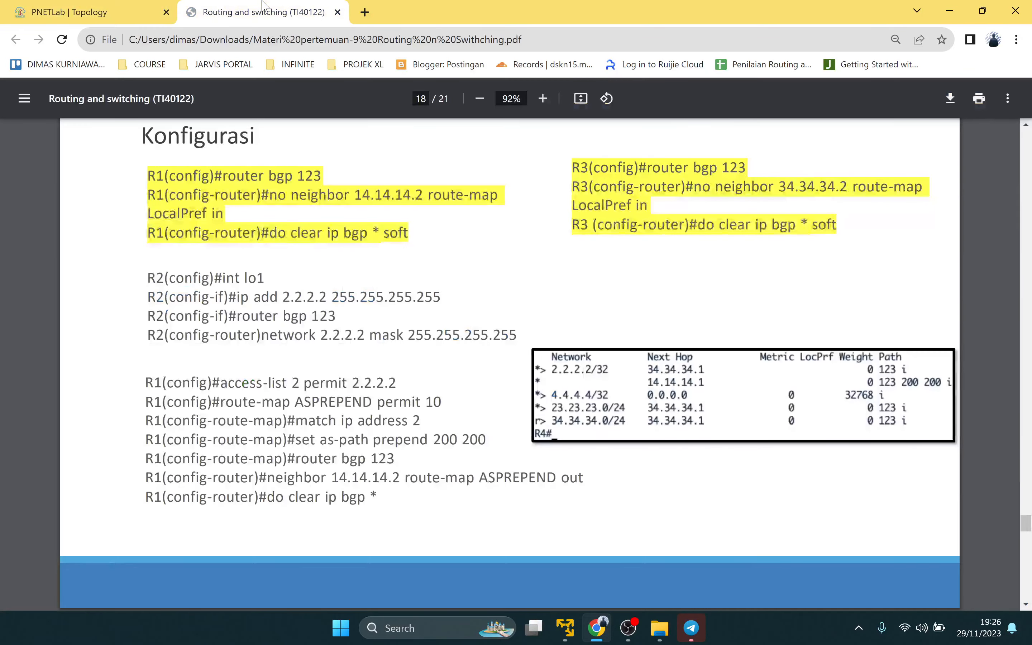
click(91, 6)
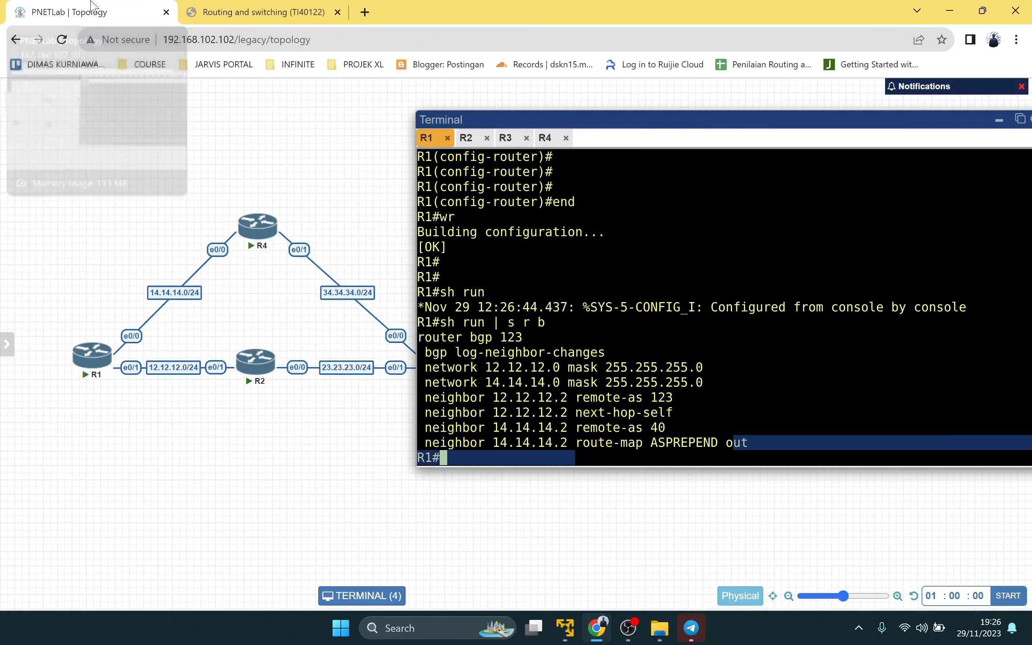
click(606, 274)
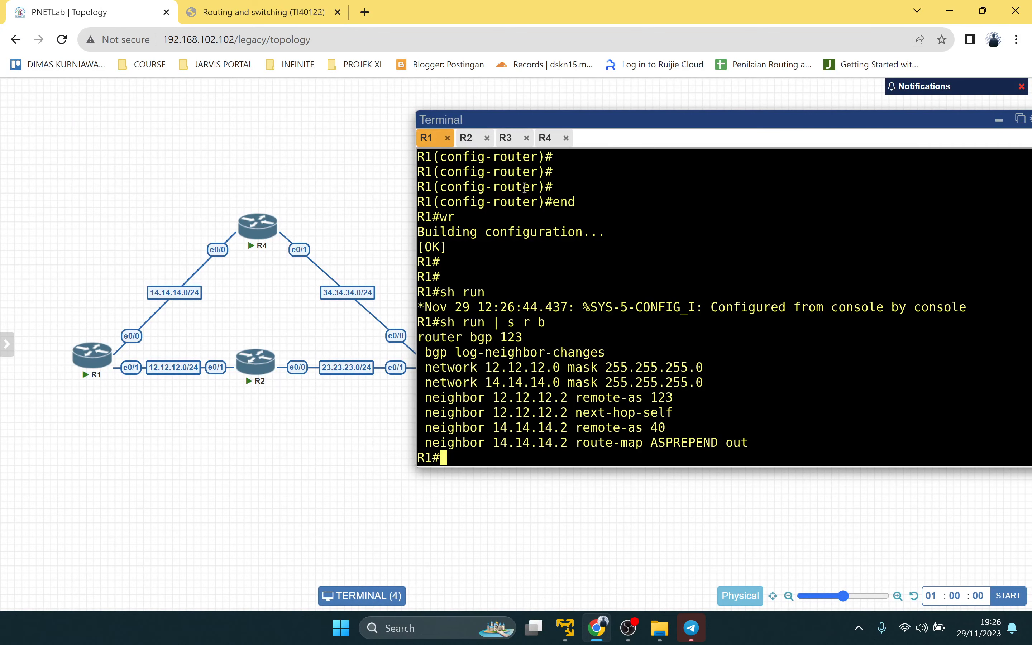
Step: Run sh ip bgp on R4 and examine the AS path to 2.2.2.2/32 through next hop 14.14.14.1
click(546, 138)
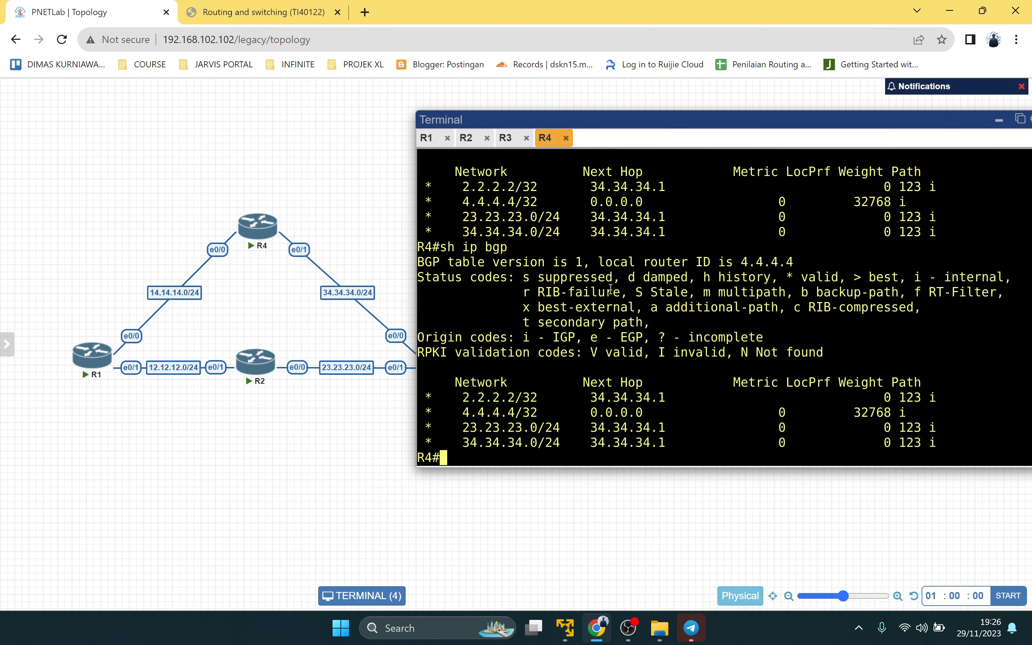
key(Up)
key(Return)
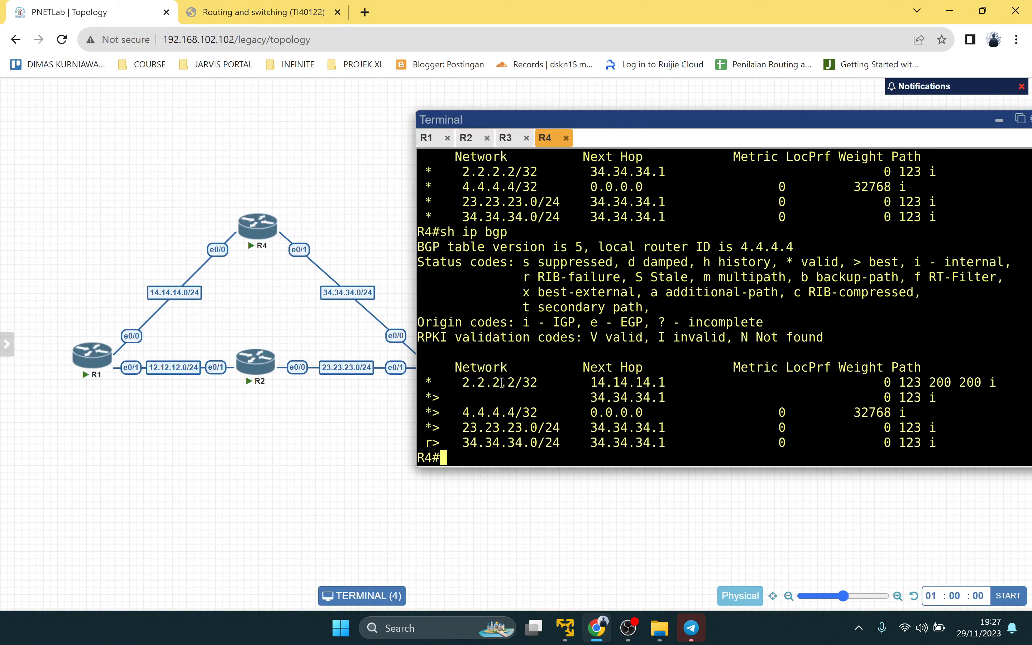
drag(502, 383, 669, 383)
click(602, 384)
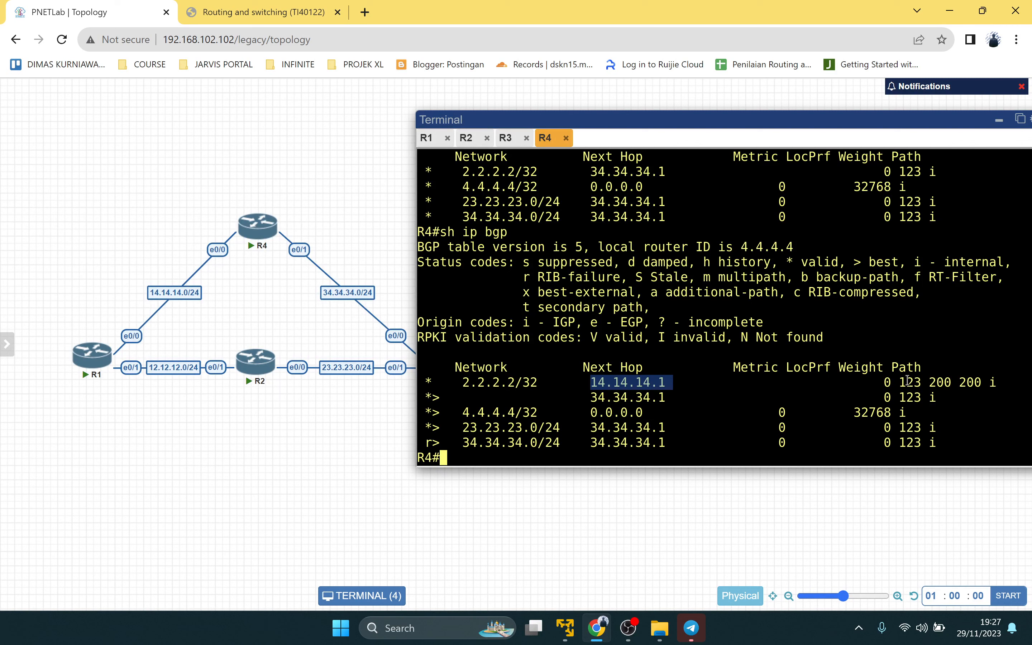
drag(900, 383, 972, 383)
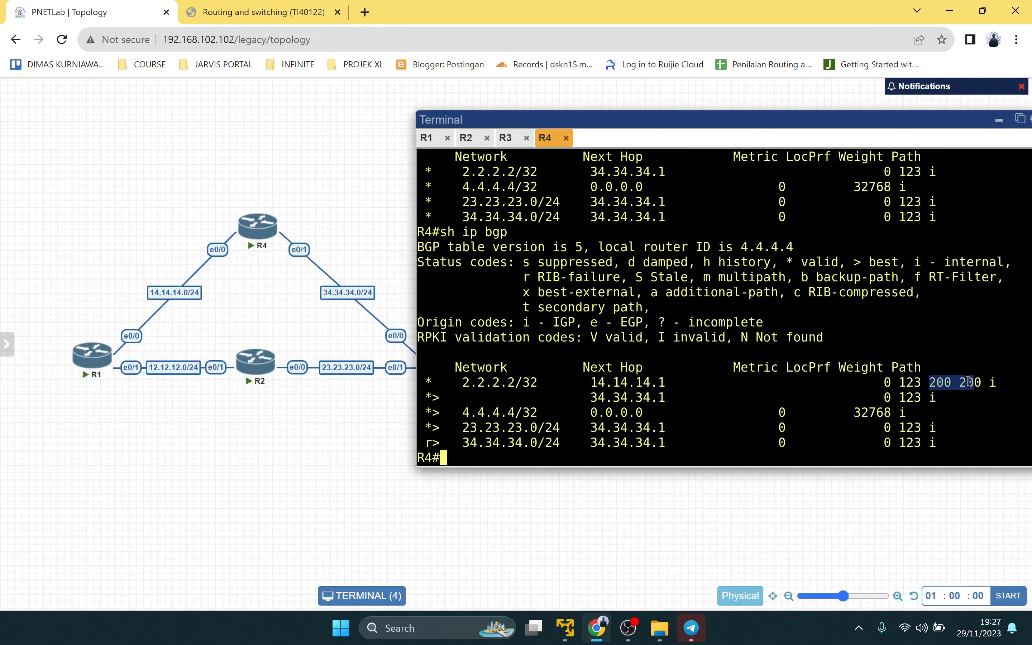
click(969, 381)
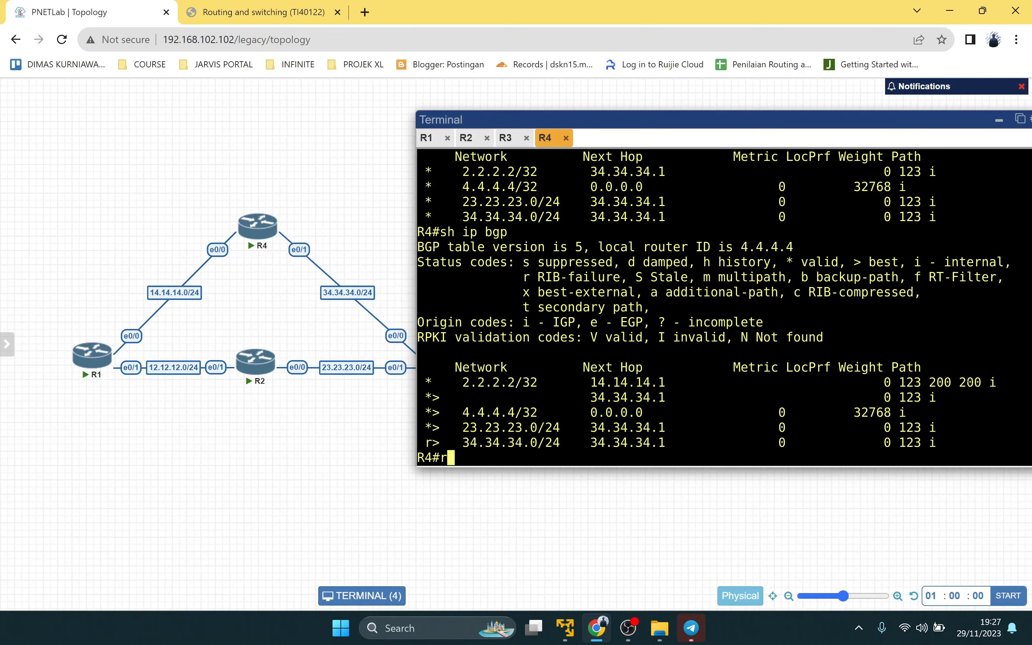
Step: Trace the route from R4 to 2.2.2.2 with traceroute and compare the hops with the topology
text(tr)
key(Tab)
text(2.2.)
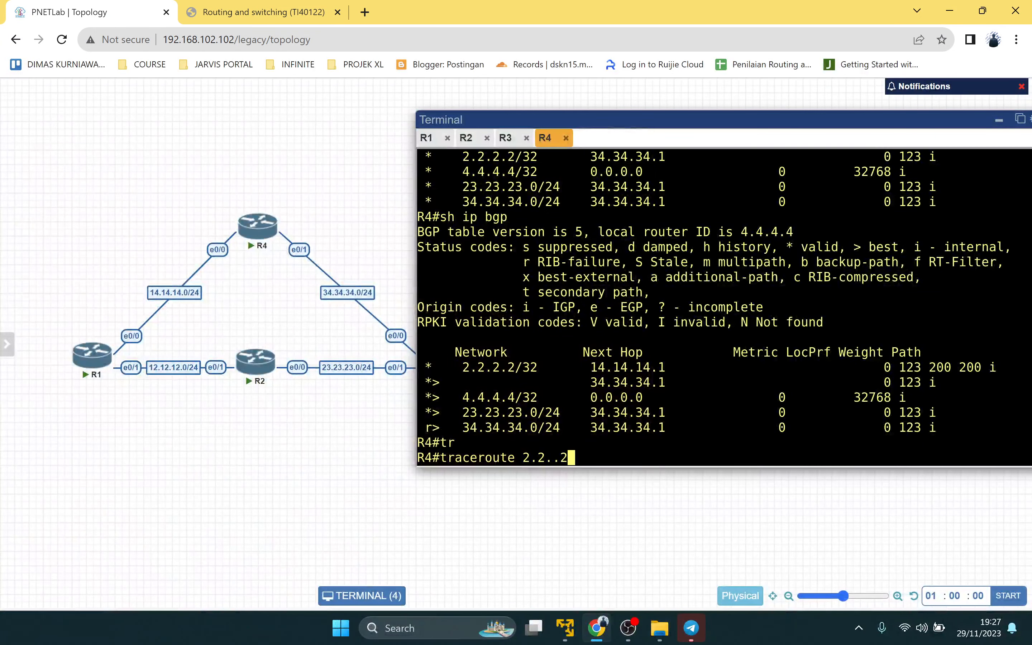
text(2.2)
key(Return)
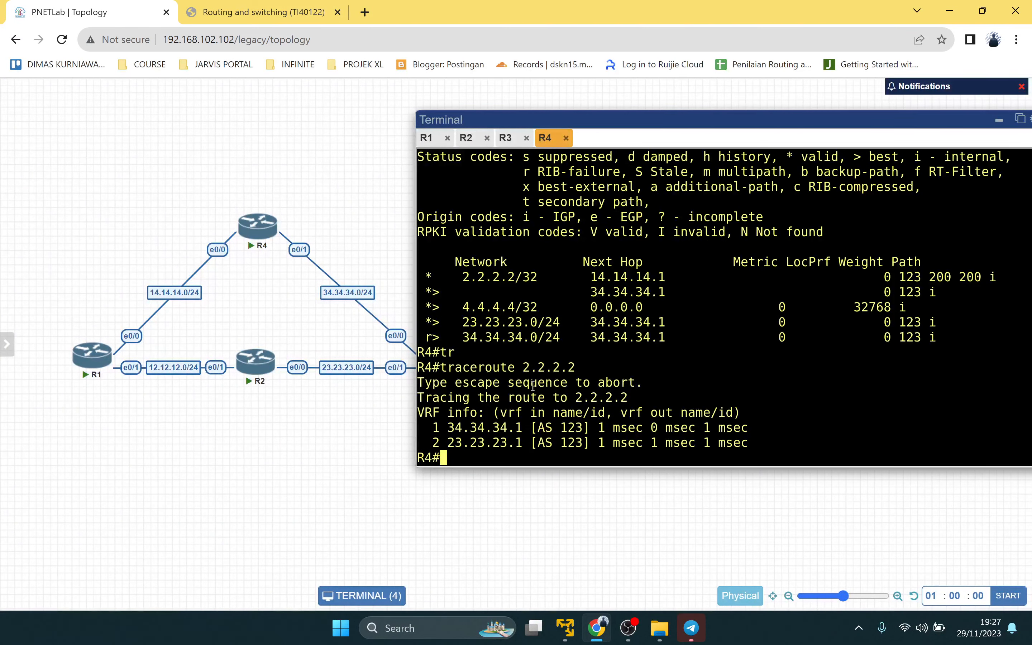
mouse_move(252, 223)
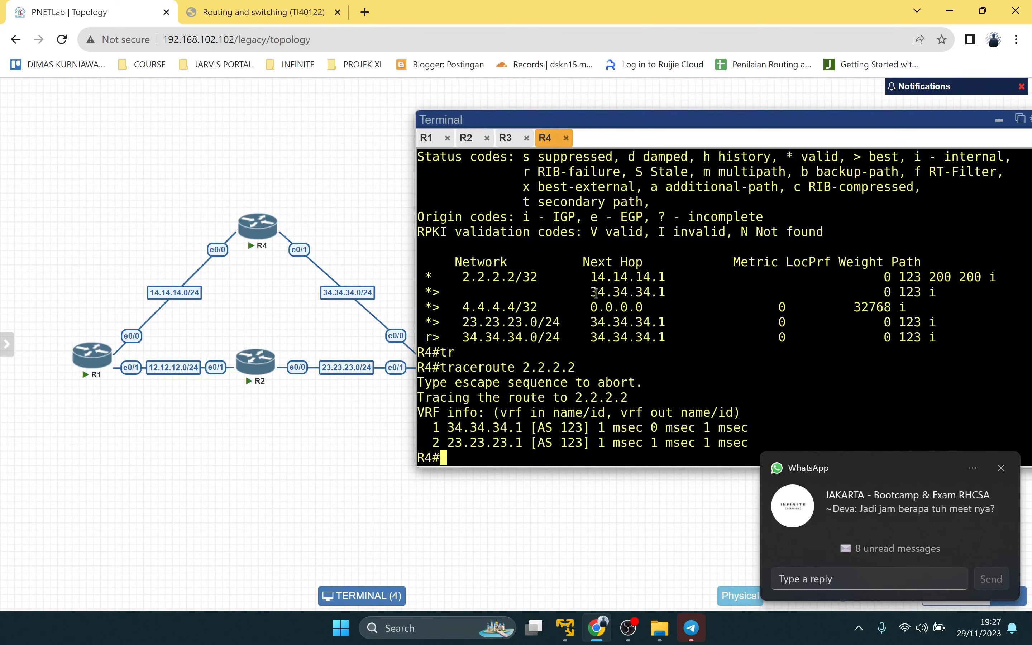
Step: Compare the AS paths of R4's two routes to 2.2.2.2/32, through 34.34.34.1 and 14.14.14.1
drag(594, 293, 663, 297)
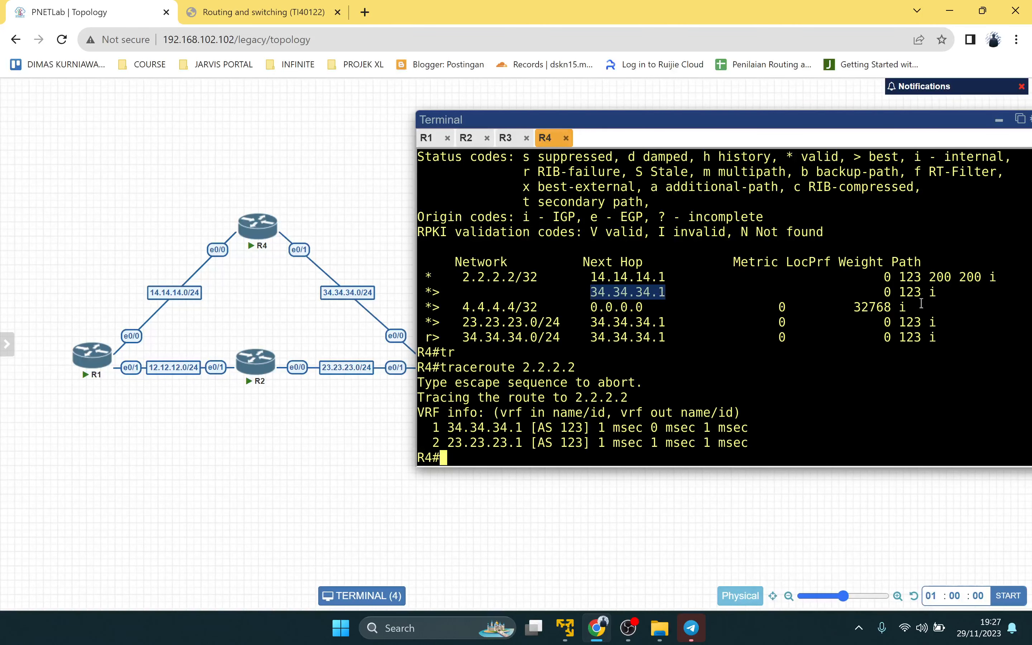
drag(900, 292, 925, 293)
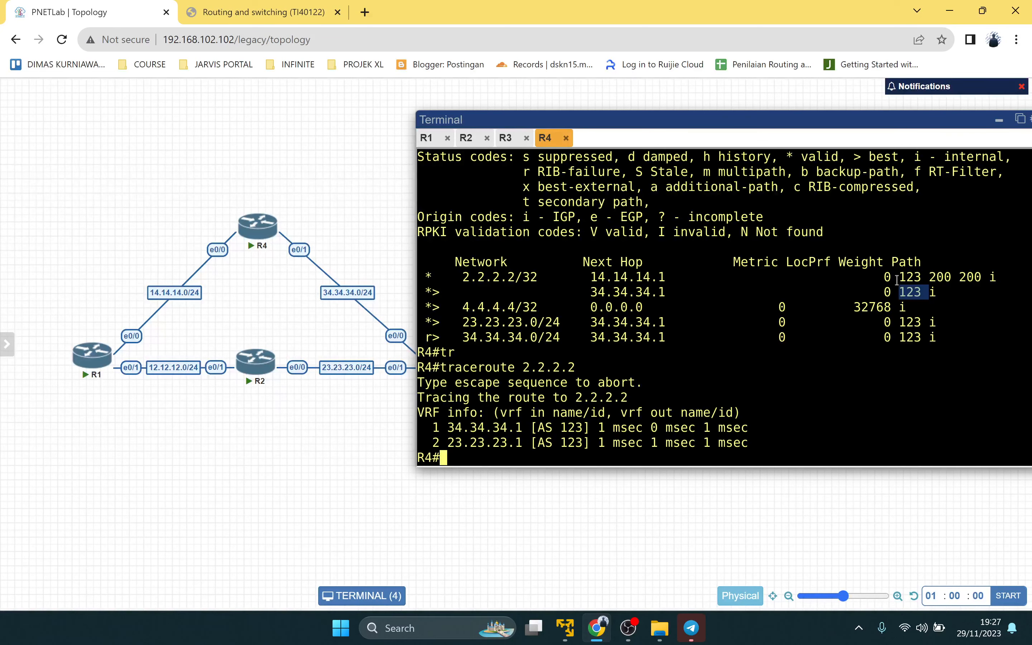
drag(895, 280, 951, 284)
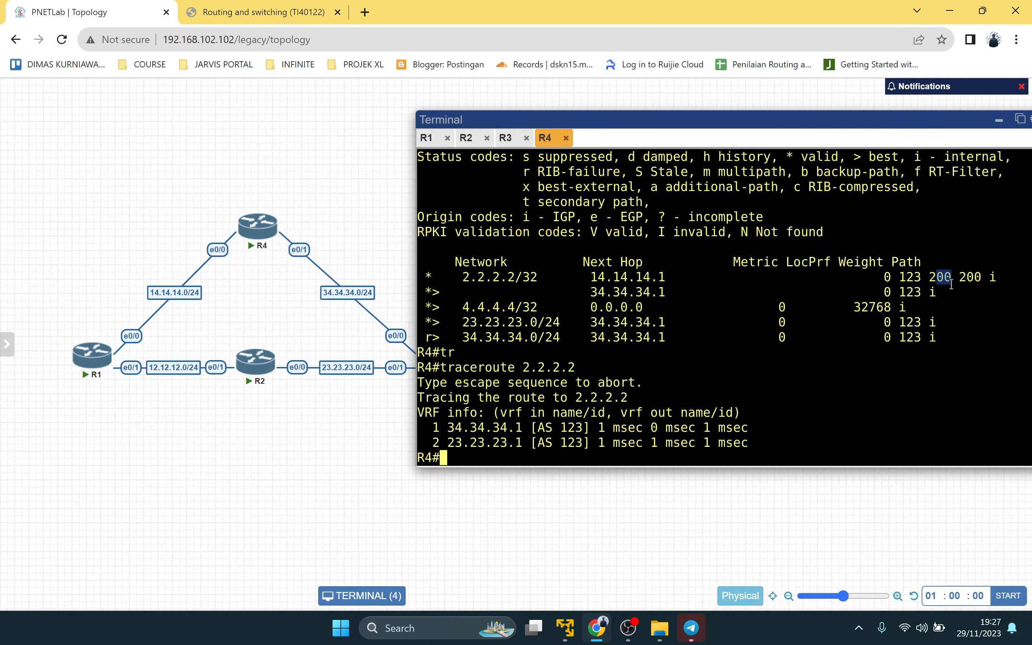
click(950, 348)
key(Return)
key(Return)
key(Return)
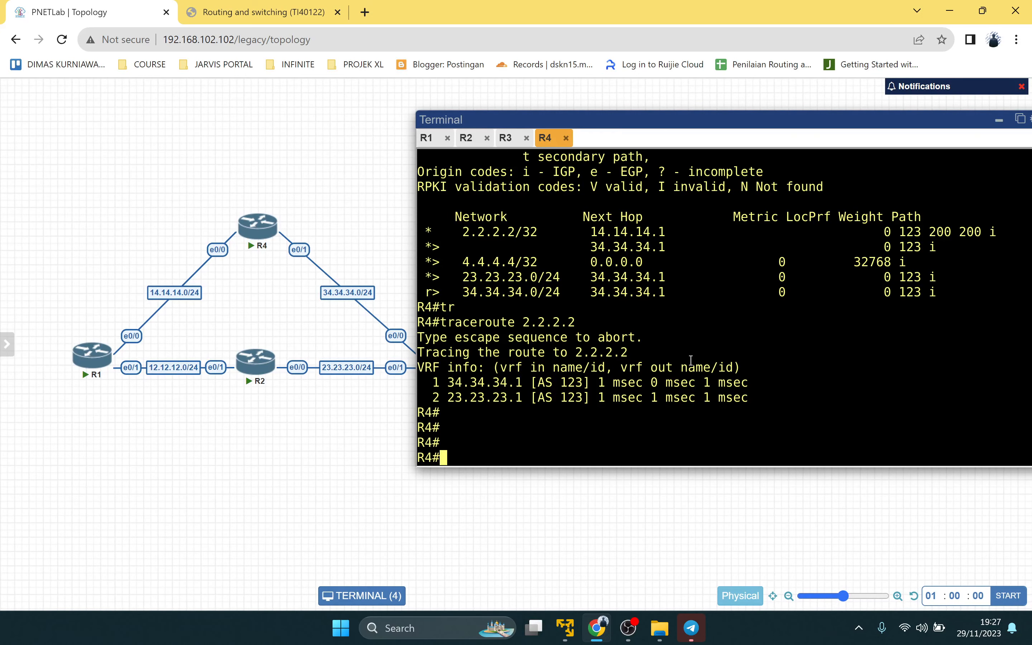
Step: On R1, enter global configuration mode with conf t and enter the router bgp 123 command
click(427, 138)
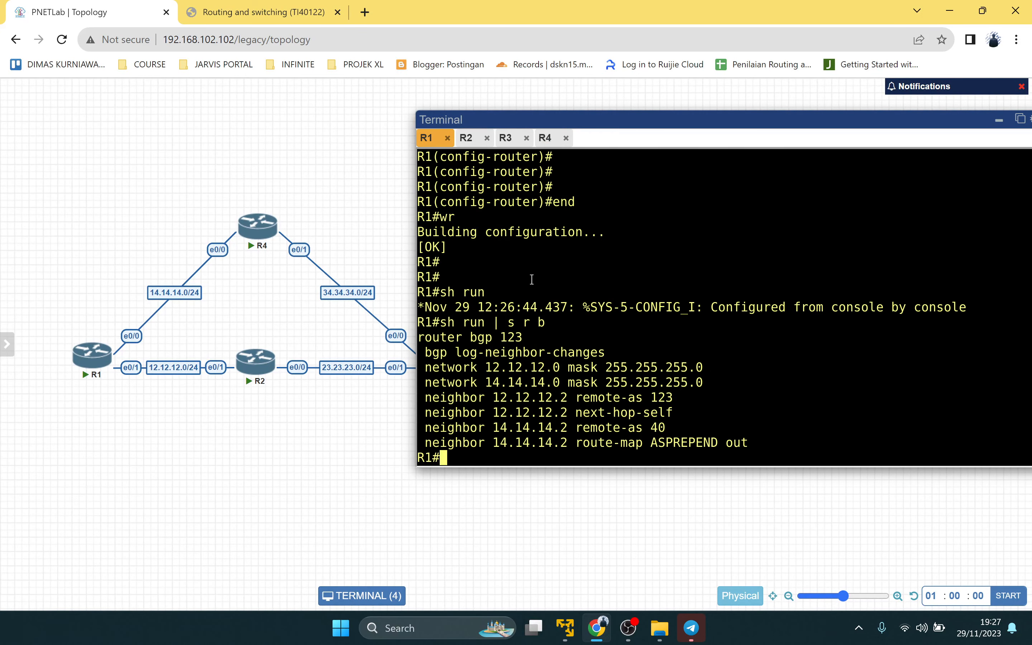
text(conf t)
key(Return)
key(Return)
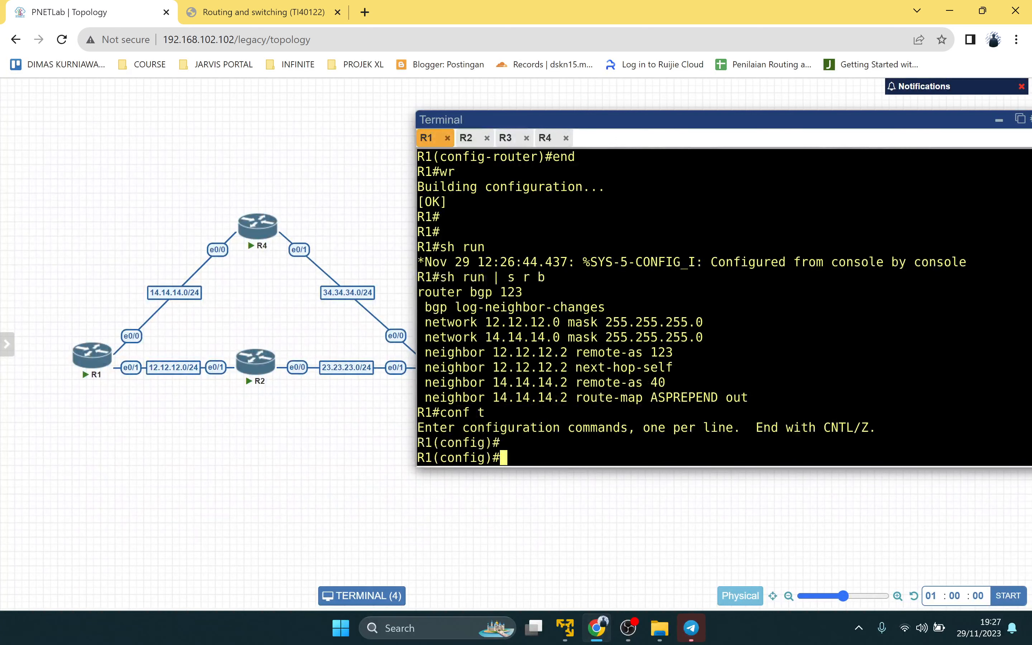
text(router bgo)
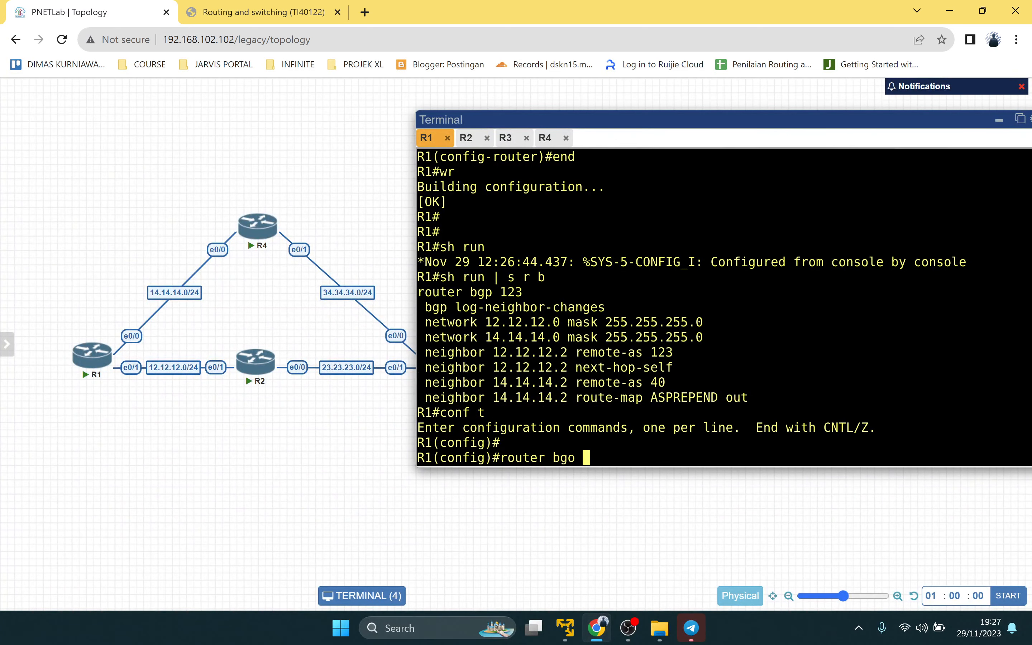
key(BackSpace)
key(BackSpace)
text(p 123)
Step: Return to R4, display the BGP table with sh ip bgp, and inspect the prepended part of the 2.2.2.2/32 path
click(550, 138)
text(sh )
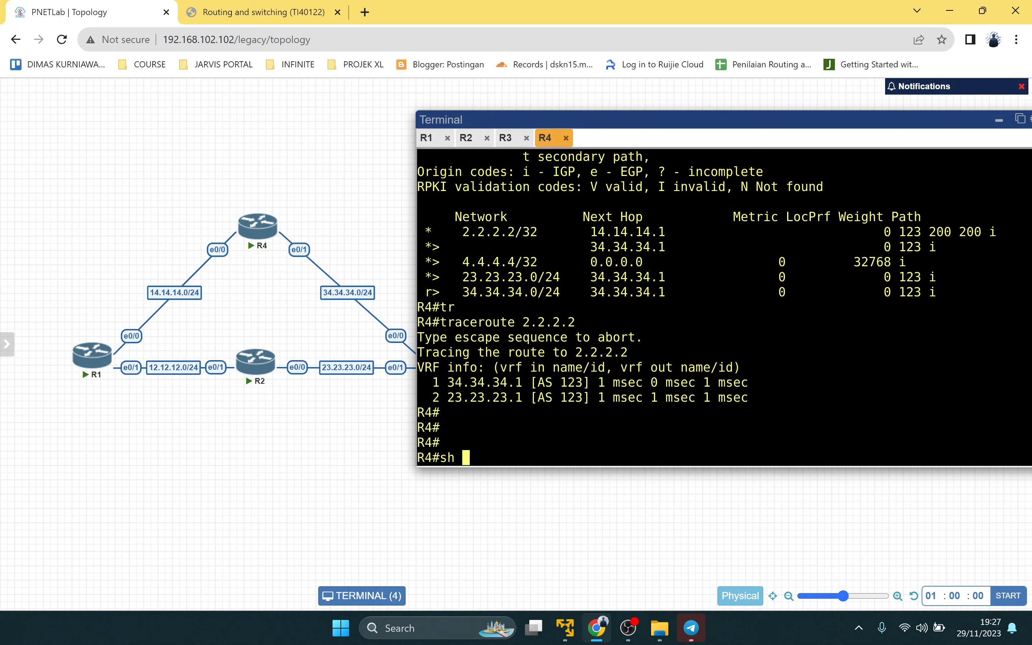
text(ip bgp)
key(Return)
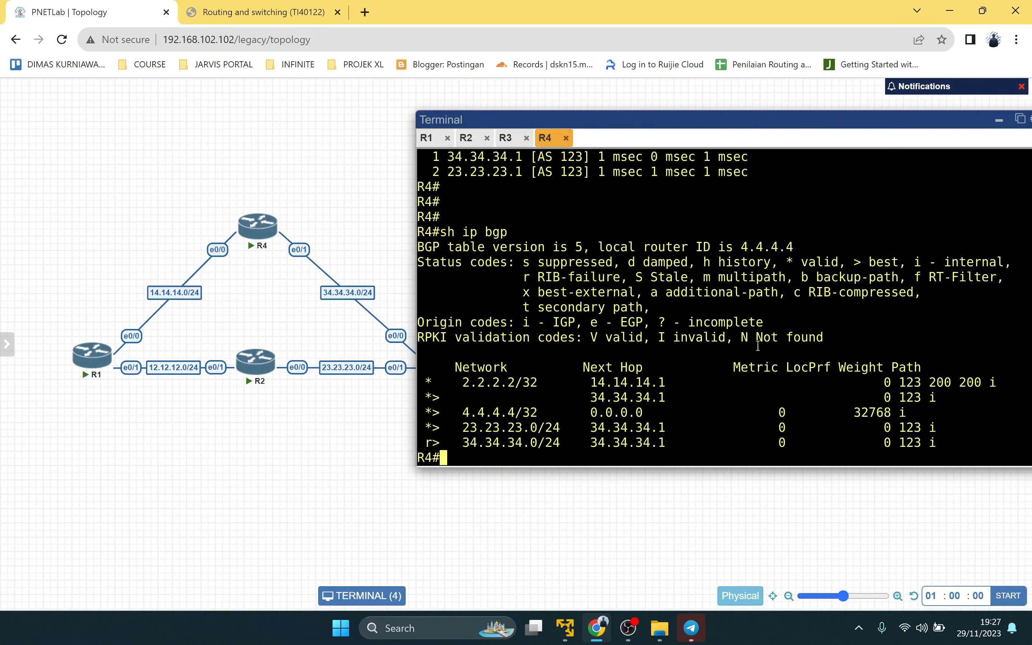
drag(923, 382, 998, 381)
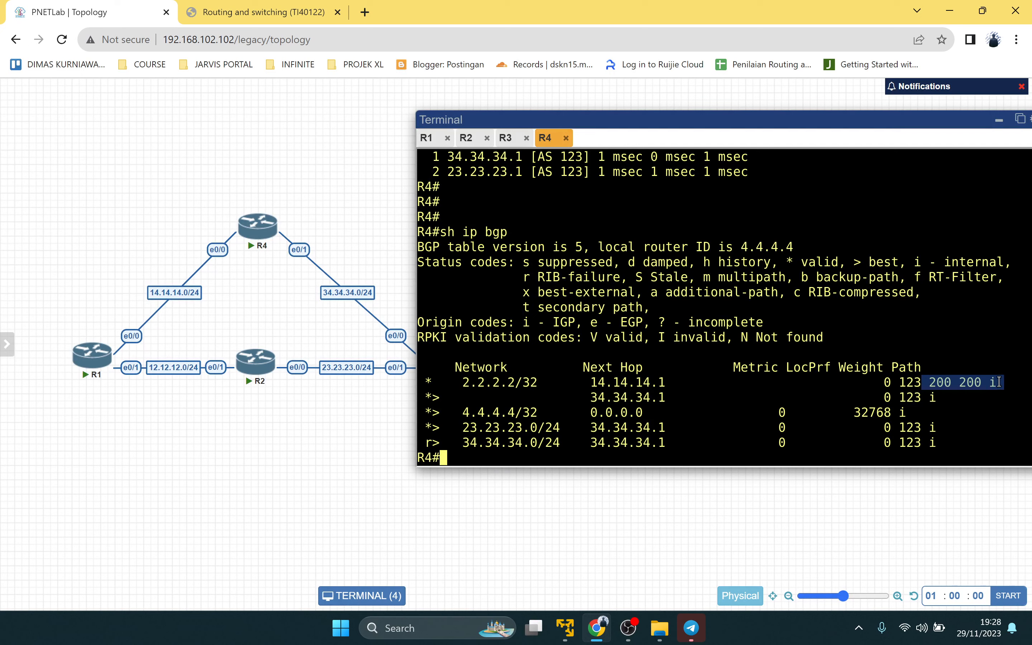
Step: On R1, under router bgp 123, remove the outbound route-map ASPREPEND from neighbor 14.14.14.2 and save with do wr
click(431, 139)
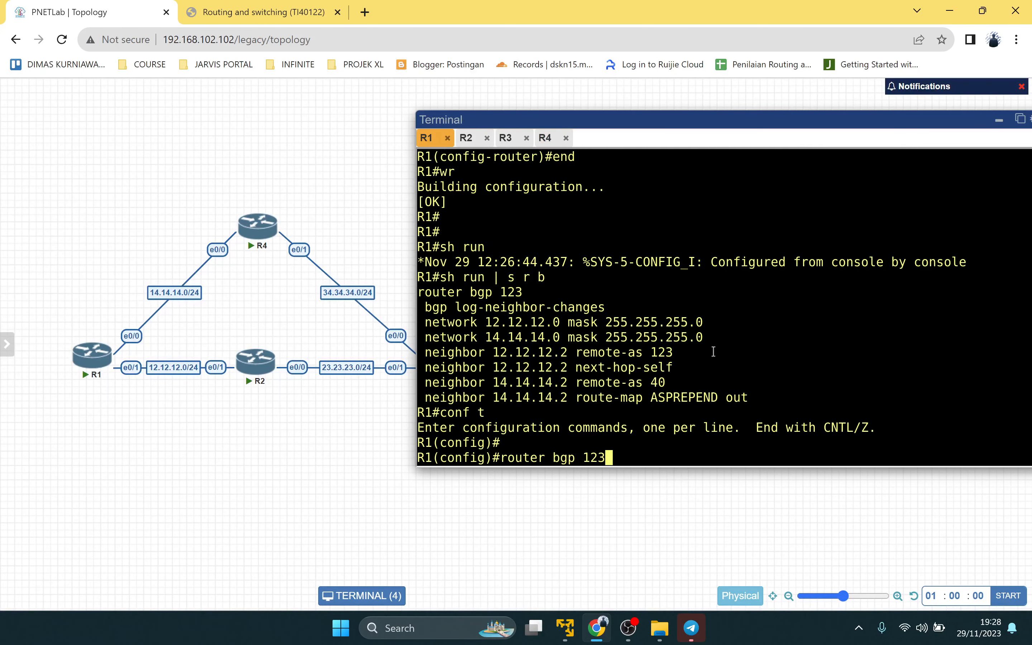
key(Return)
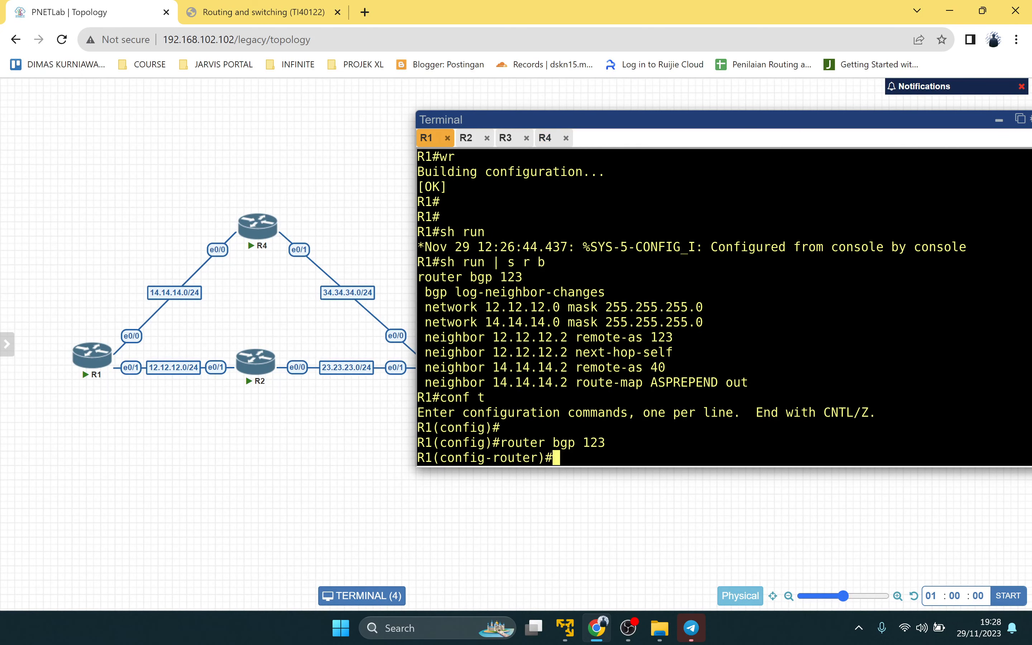
text(no)
drag(425, 383, 747, 375)
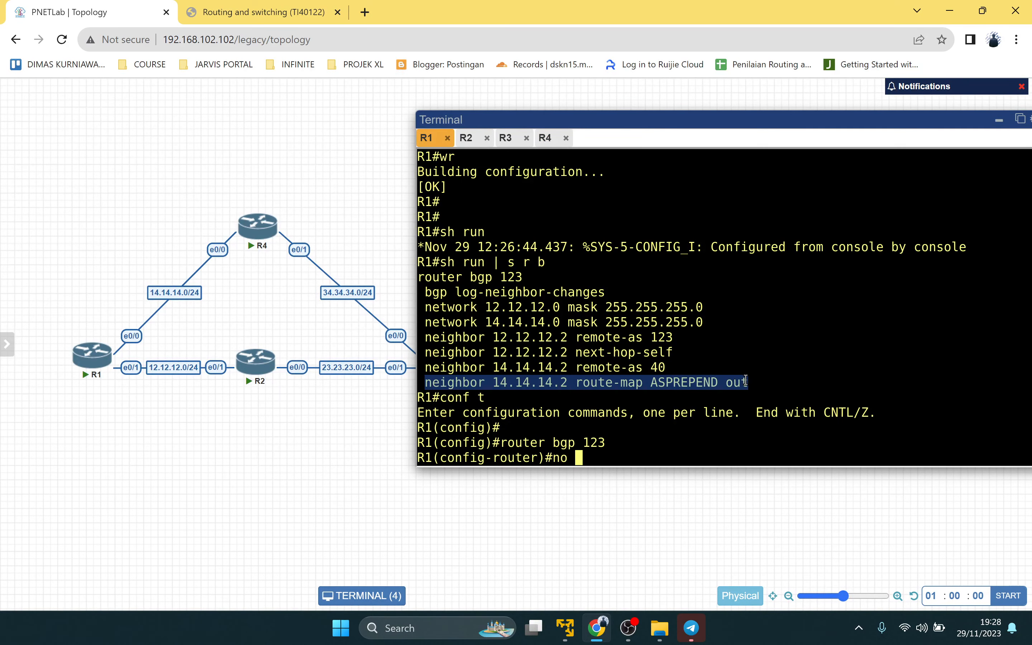
right_click(786, 345)
key(Return)
text(do wr)
key(Return)
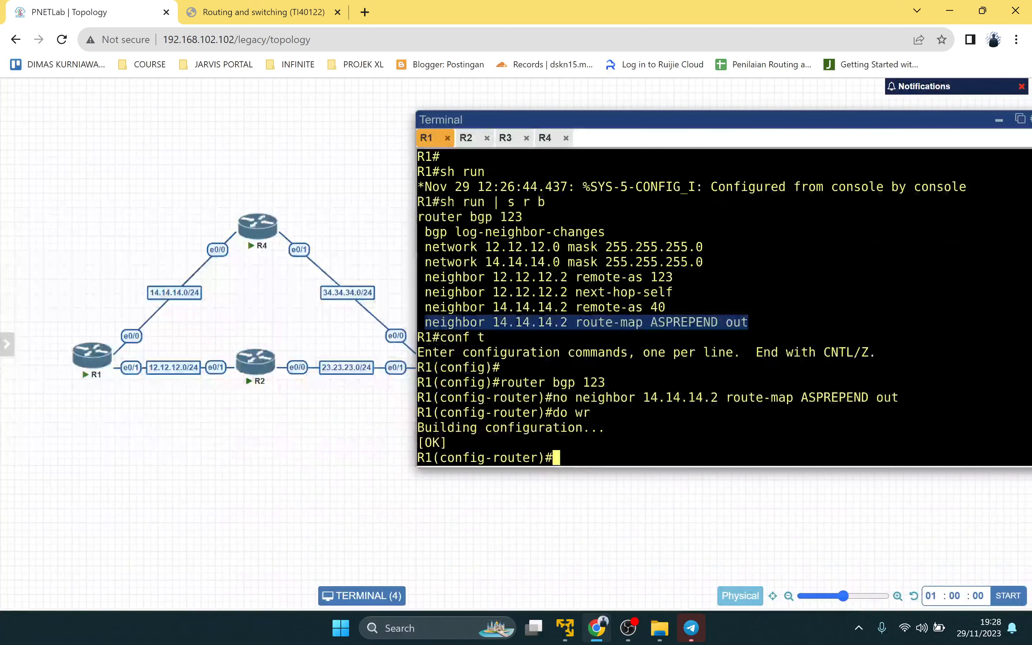
Step: Examine the MED case study configuration in the routing and switching PDF, including its metric setting, and return to R1's terminal
click(346, 7)
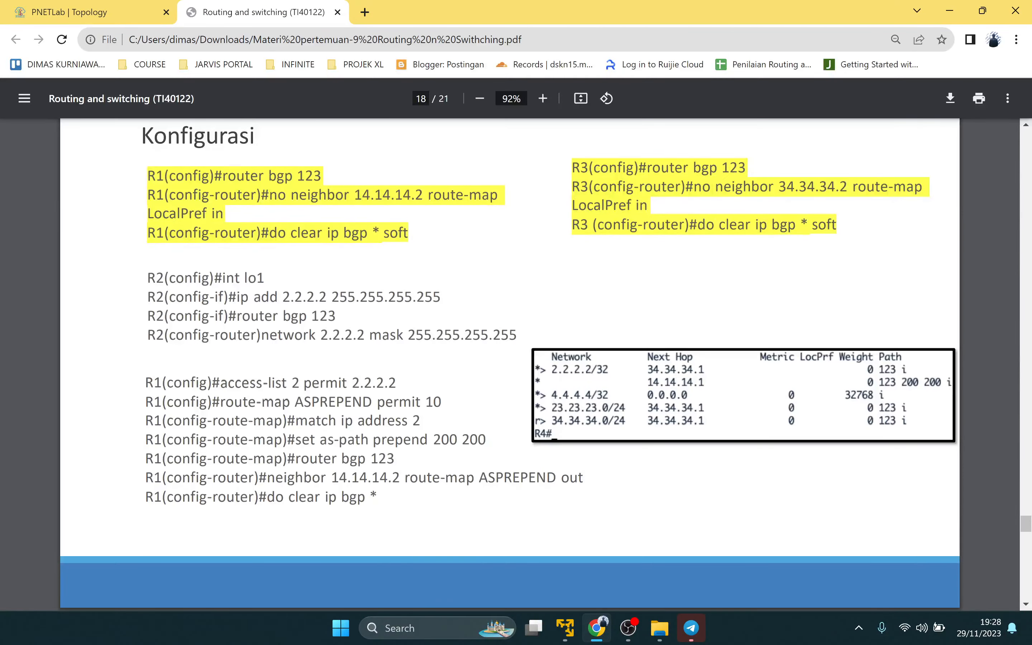
scroll(512, 362, down, 15)
scroll(512, 363, down, 3)
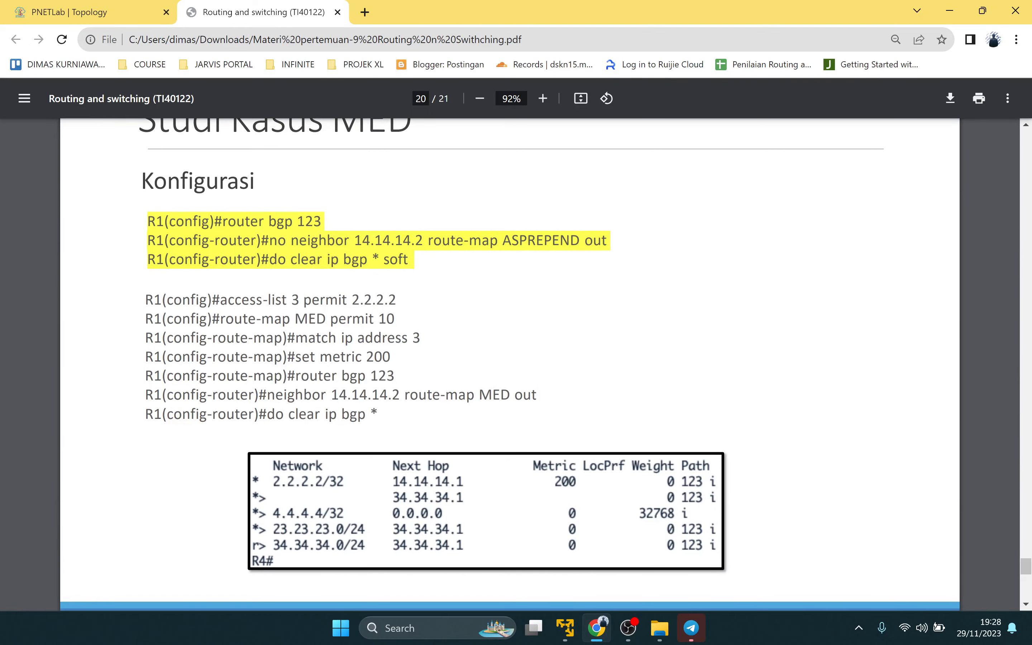
scroll(512, 363, down, 6)
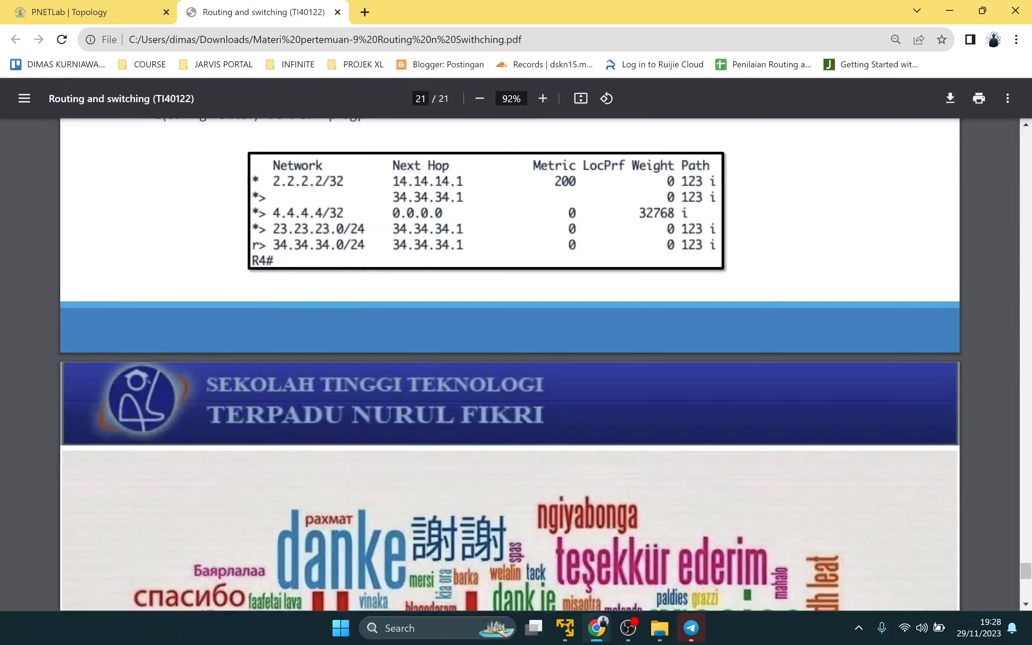
scroll(512, 363, up, 6)
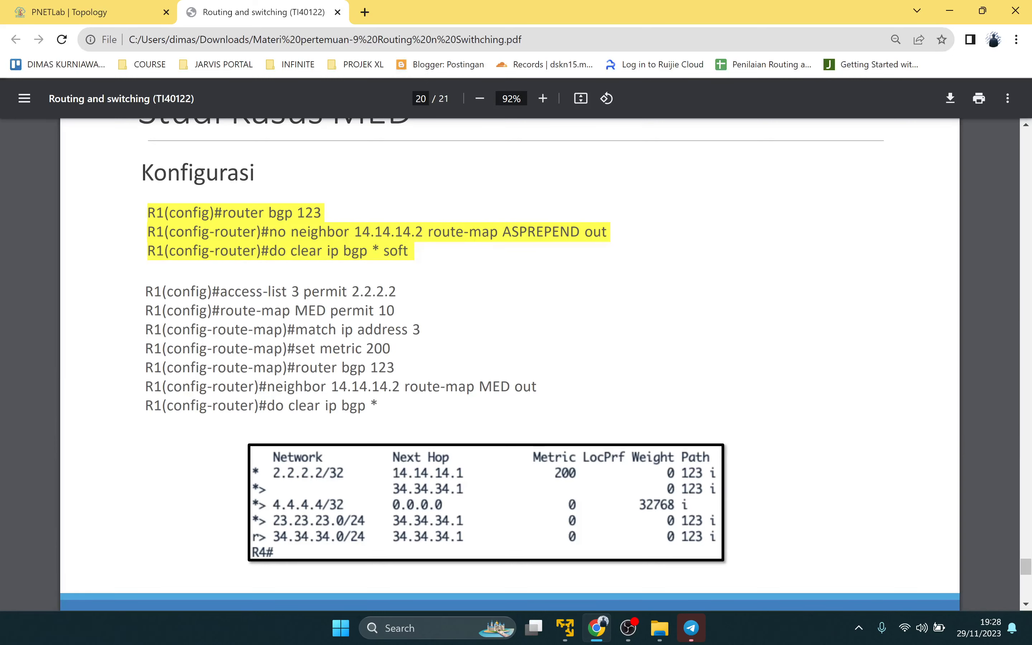
drag(320, 349, 390, 350)
click(391, 350)
click(94, 12)
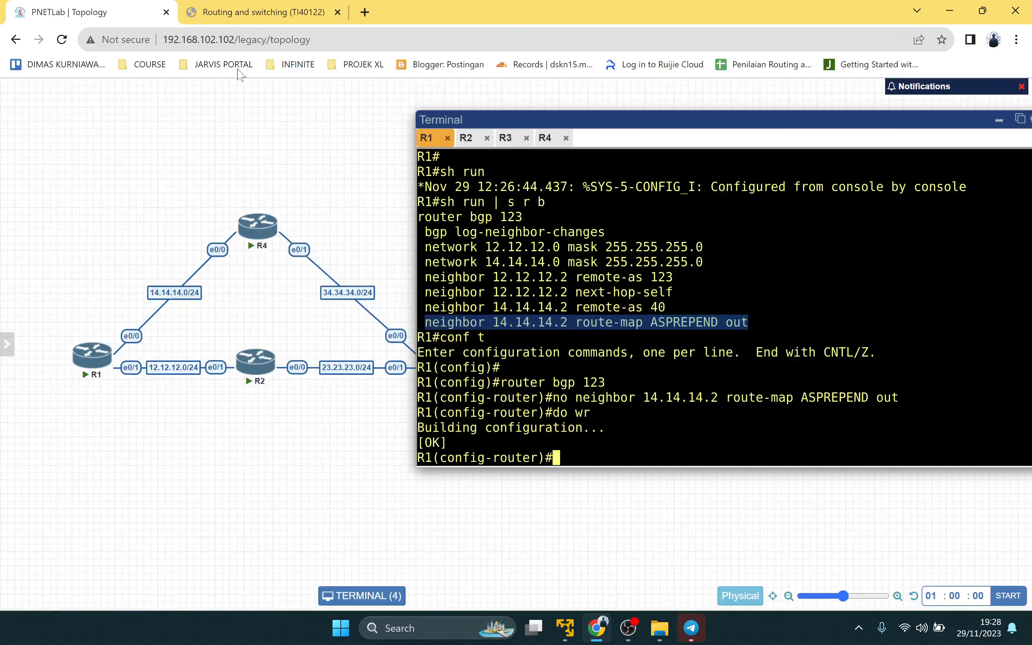
click(256, 12)
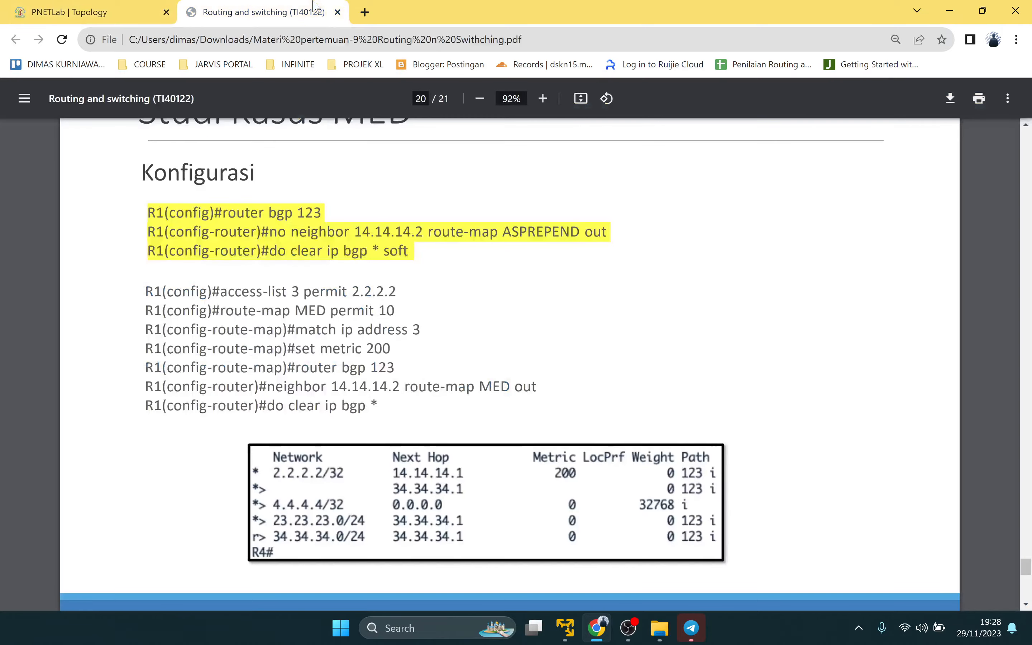
click(22, 3)
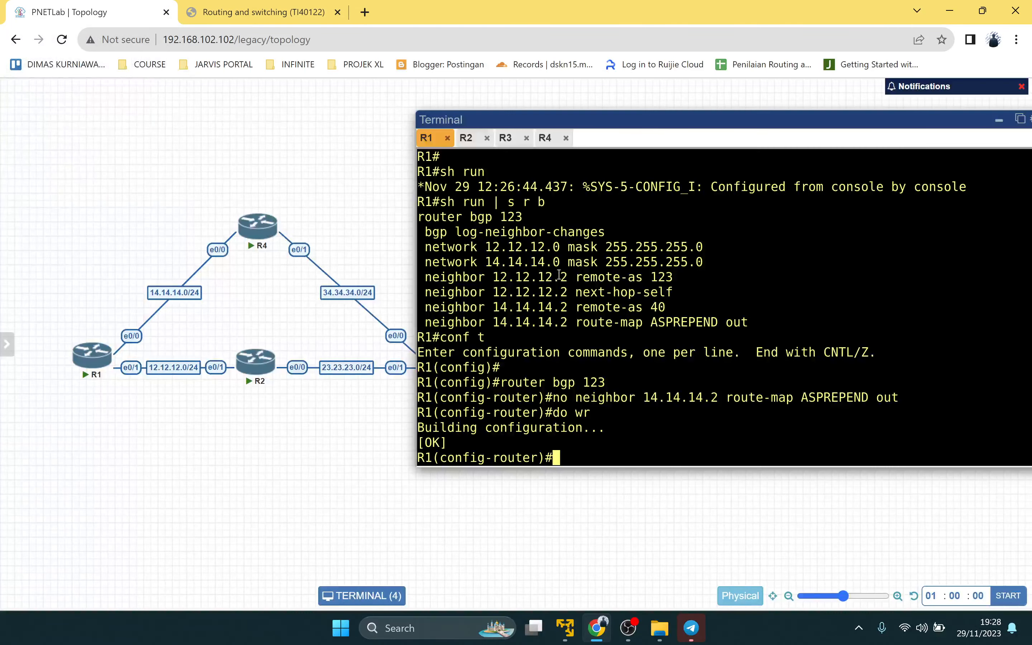
Step: Soft-clear all BGP sessions on R1 with do clear ip bgp * soft and exit router configuration mode
text(do clear ip bgp * soft)
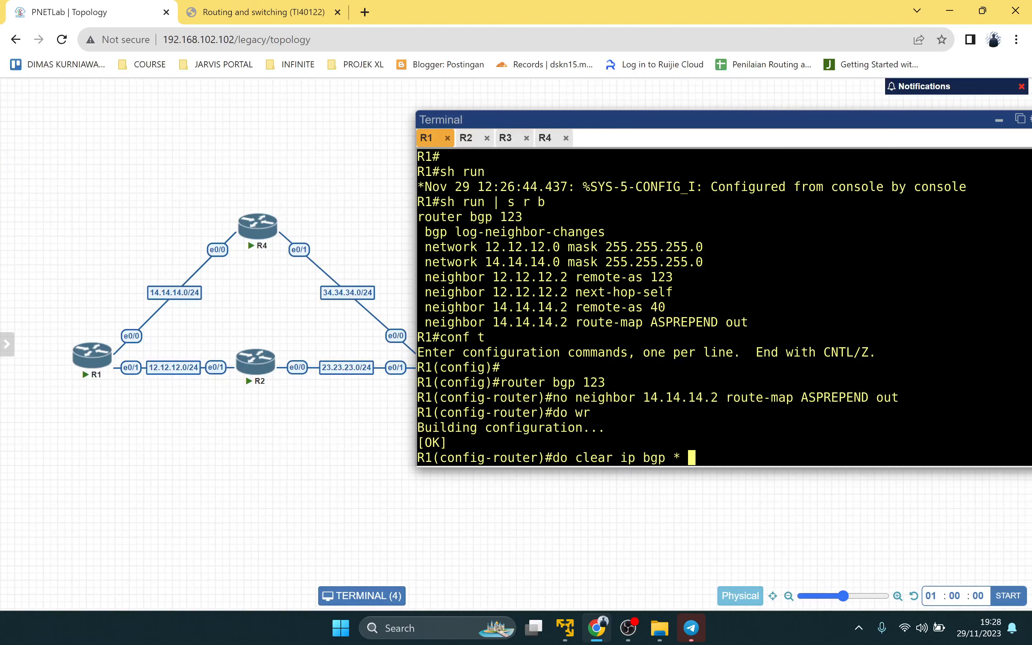
key(Return)
key(Return)
text(ex)
key(Return)
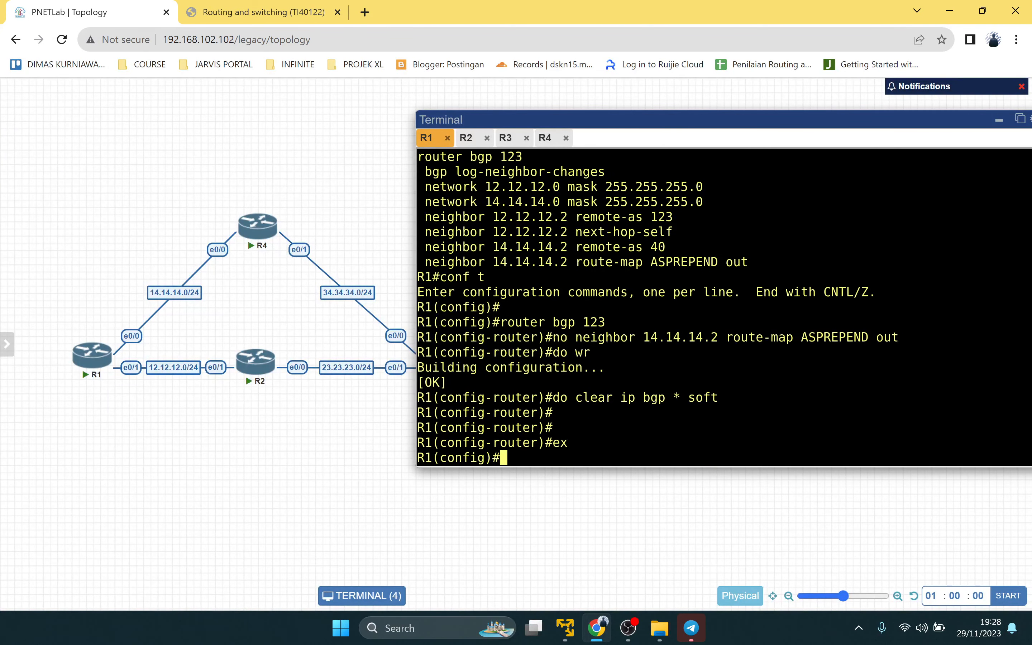
Step: Create the rule access-list 3 permit 2.2.2.2 on R1, checking it against the MED case study in the PDF
key(Return)
text(ac)
key(Tab)
text(3 per)
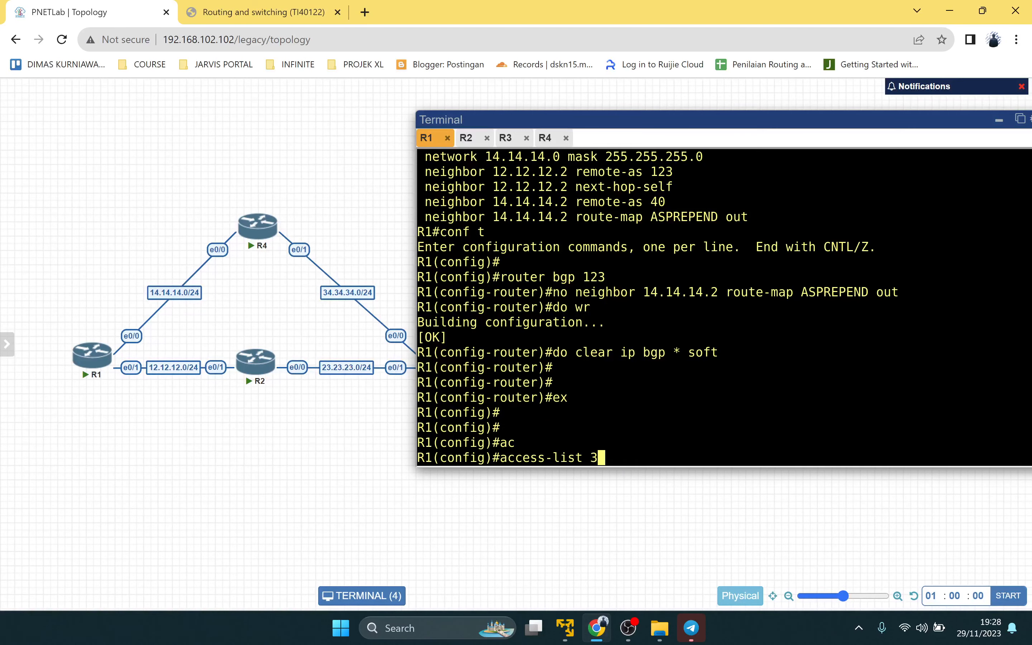
key(Tab)
text(2.2.2.2)
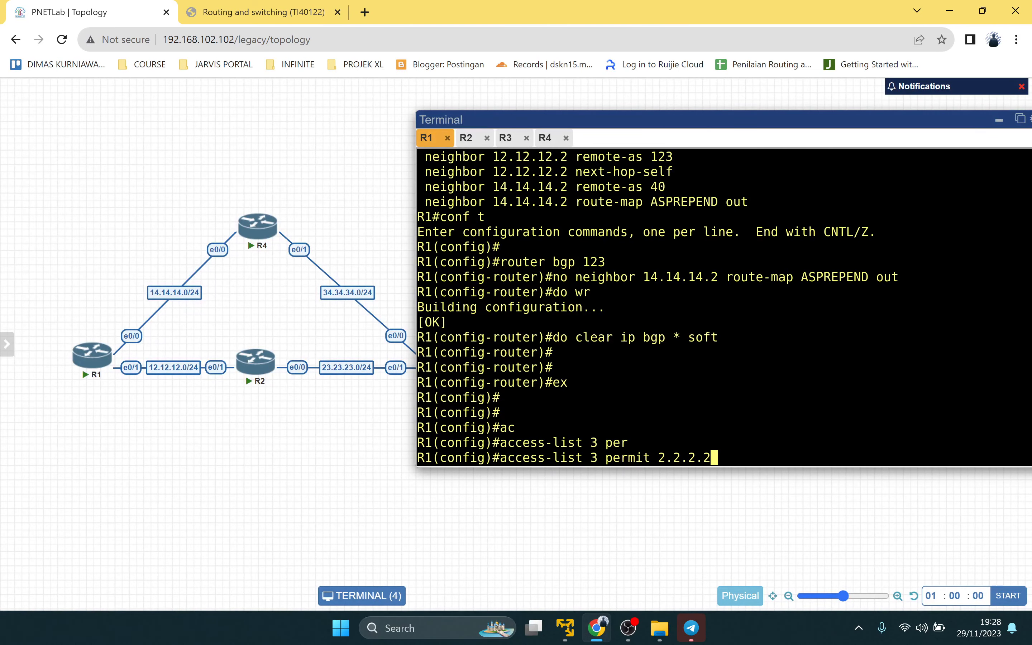
click(256, 12)
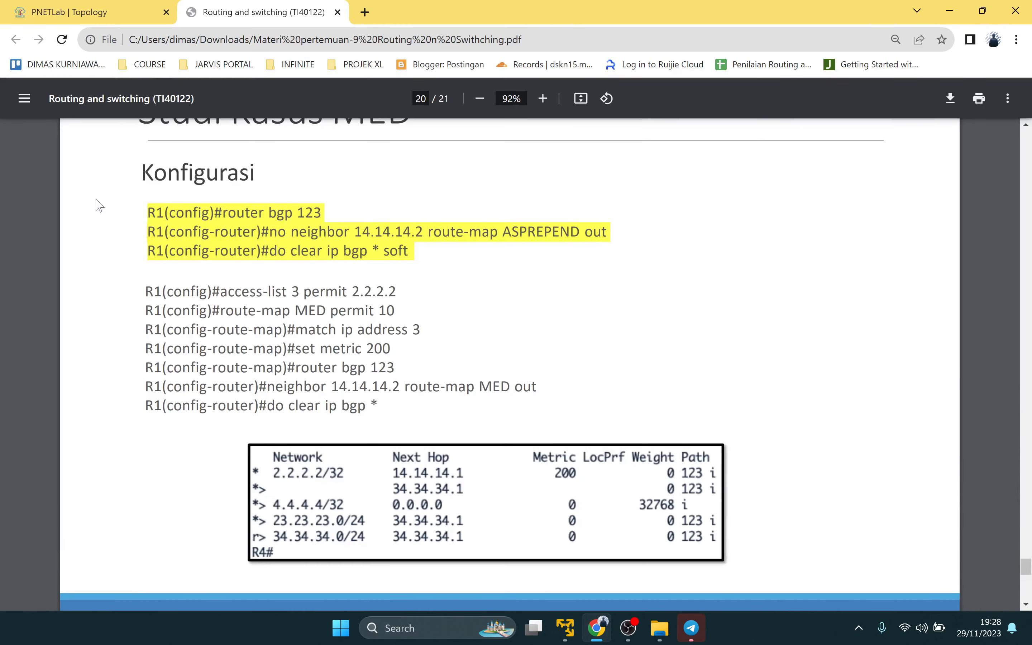
scroll(509, 363, up, 20)
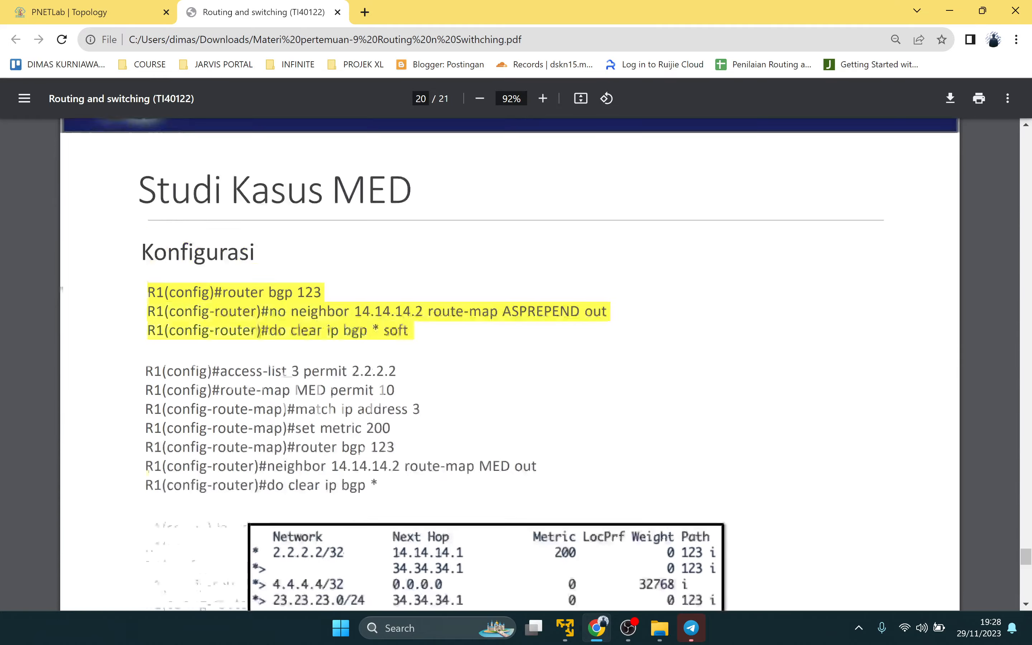
scroll(370, 391, down, 5)
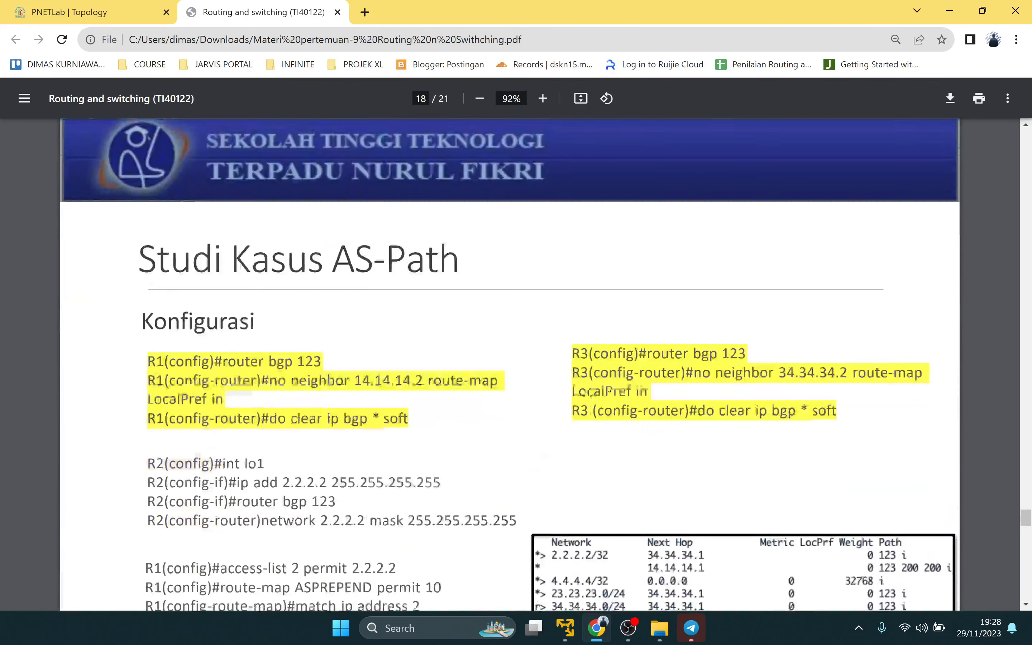
scroll(371, 393, down, 15)
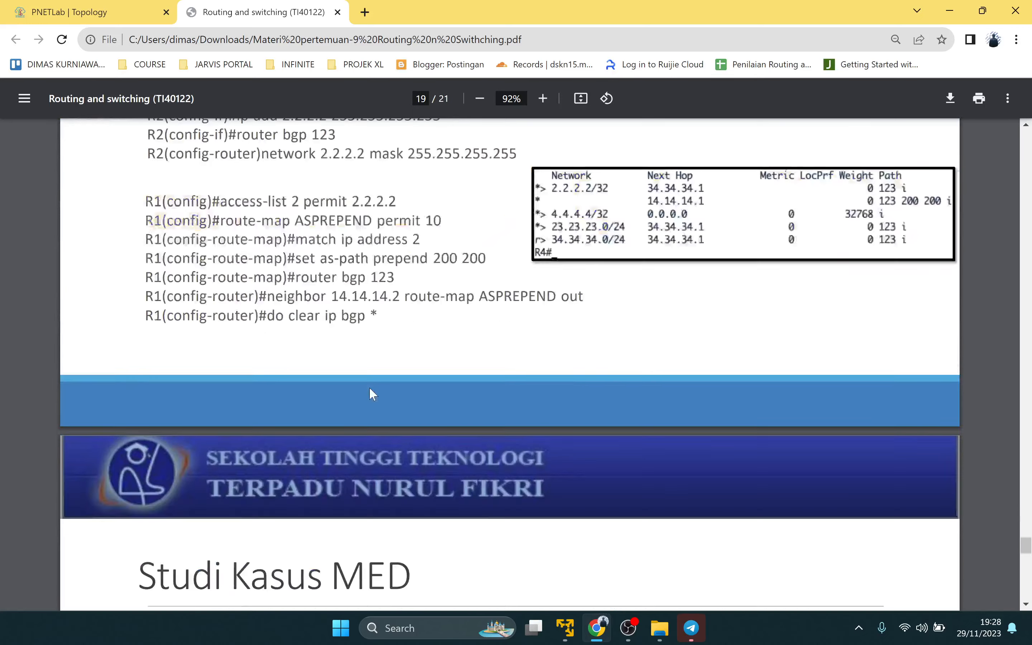
scroll(373, 394, up, 3)
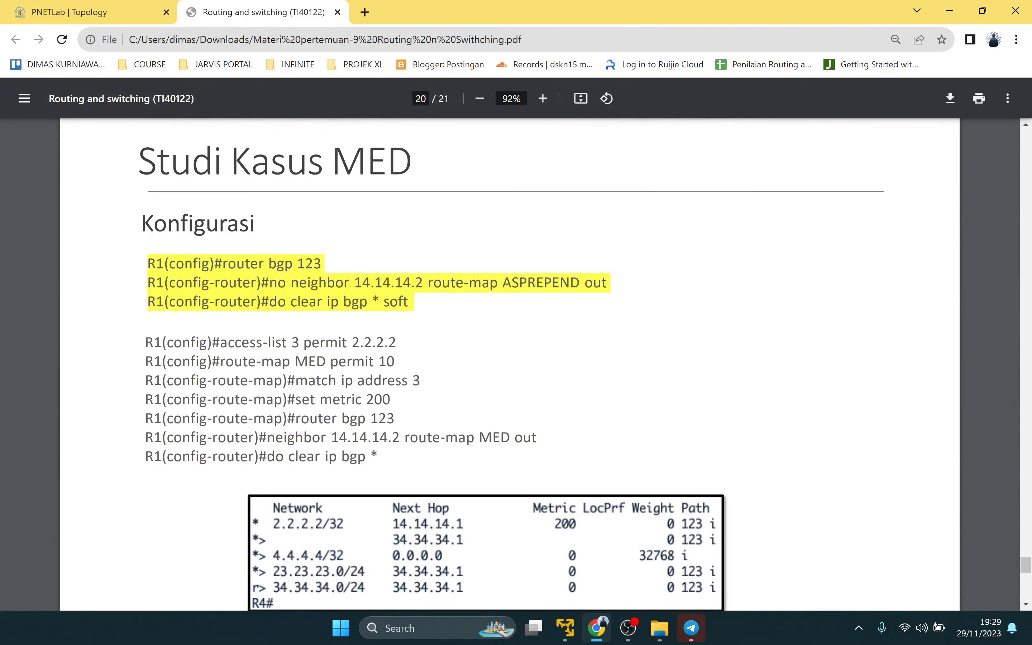
scroll(373, 394, down, 1)
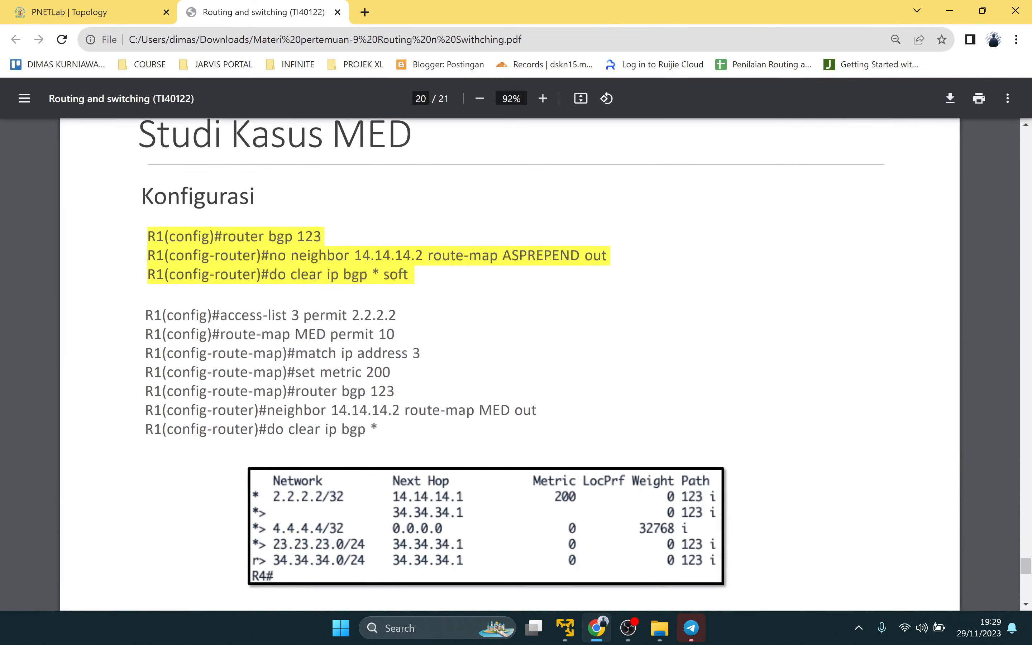
click(86, 3)
key(Return)
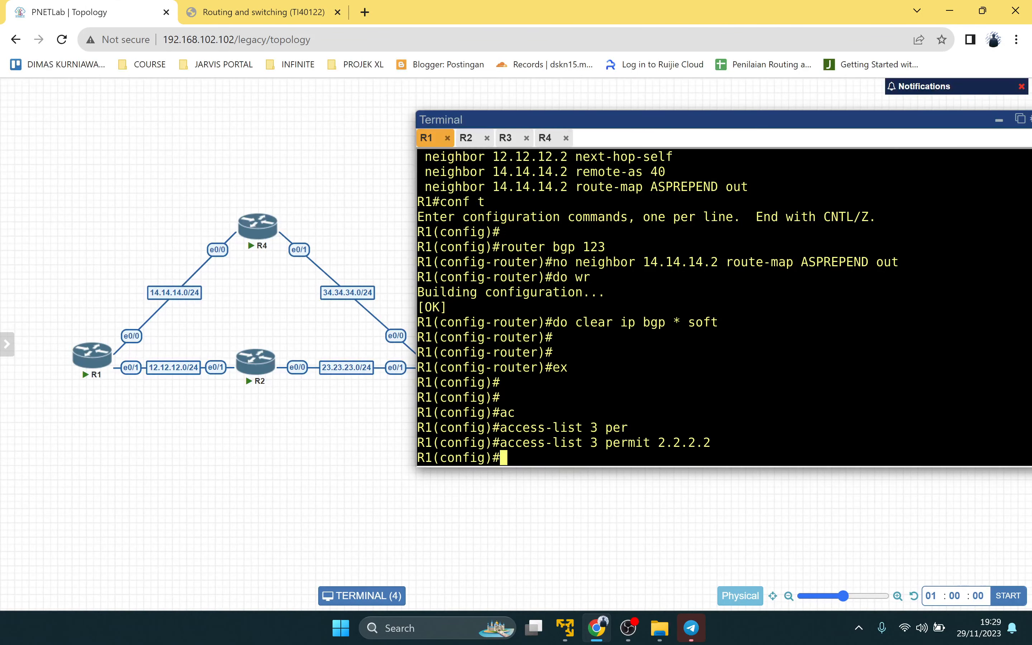
Step: Create the route map on R1 with route-map MED permit 10
key(Return)
text(ro)
key(Tab)
text(ute)
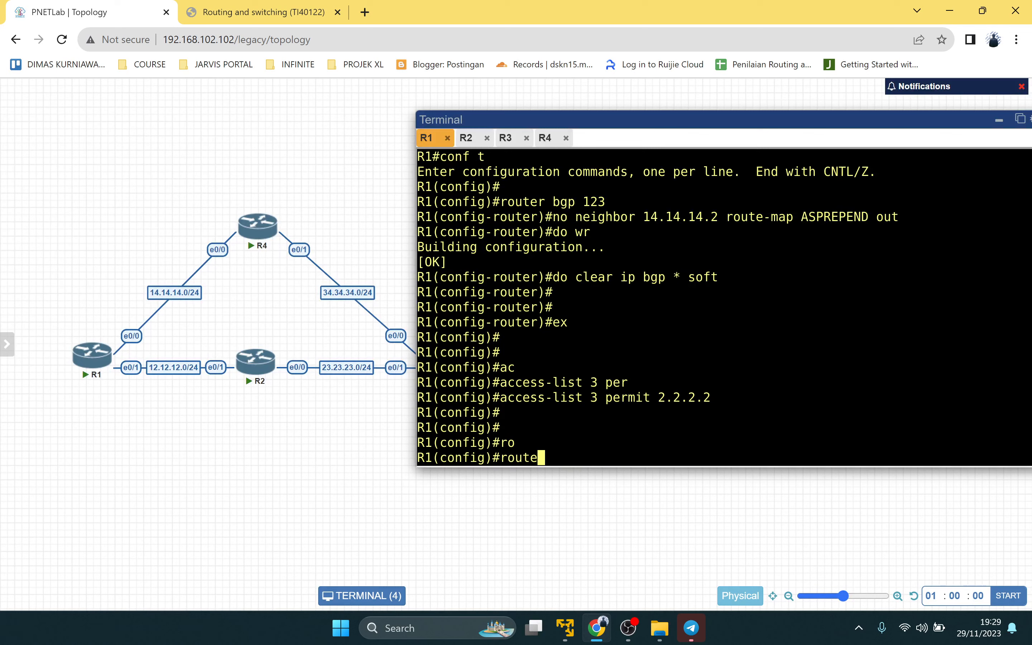
text(-m)
key(Tab)
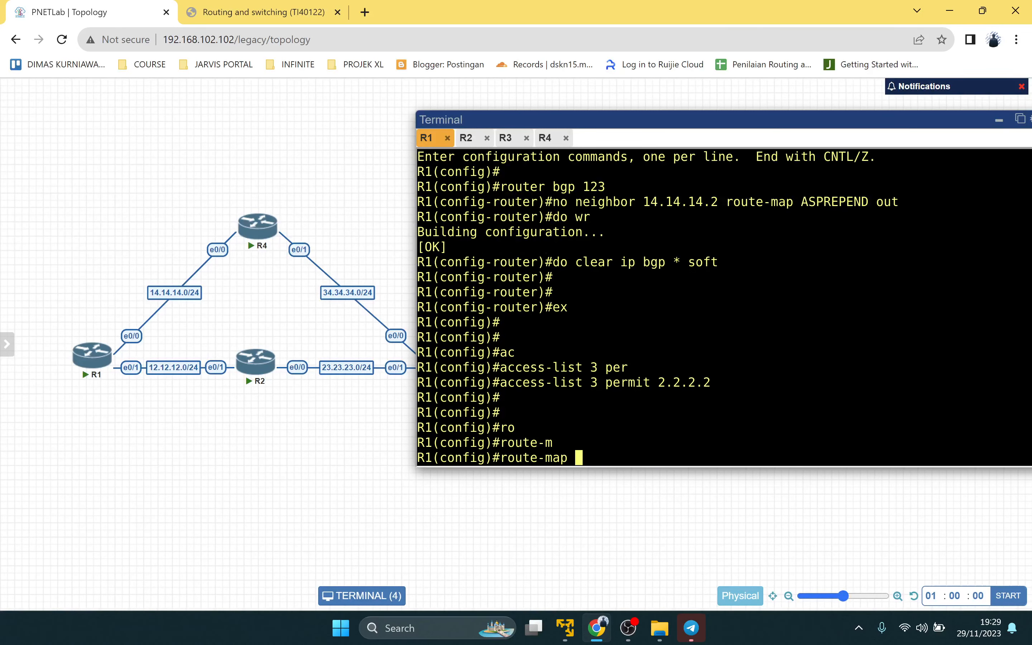
text(MED per)
key(Tab)
text(10)
key(Return)
Step: Make route-map MED match access list 3 with match ip address 3
text(mat)
key(Tab)
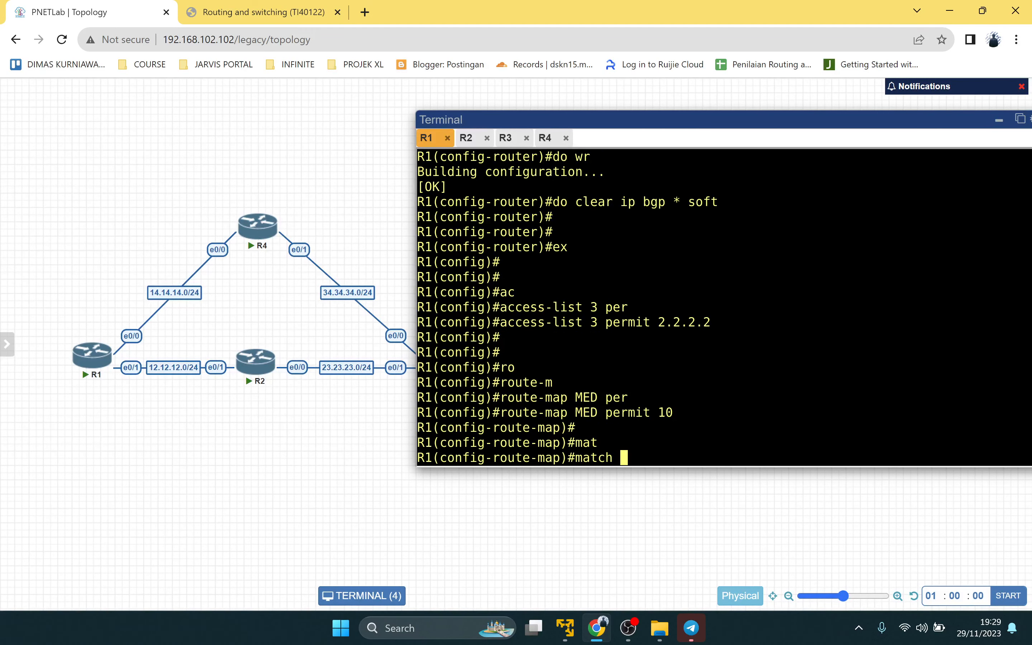
text(u)
key(BackSpace)
text(ip ad)
key(Tab)
text(3)
key(Return)
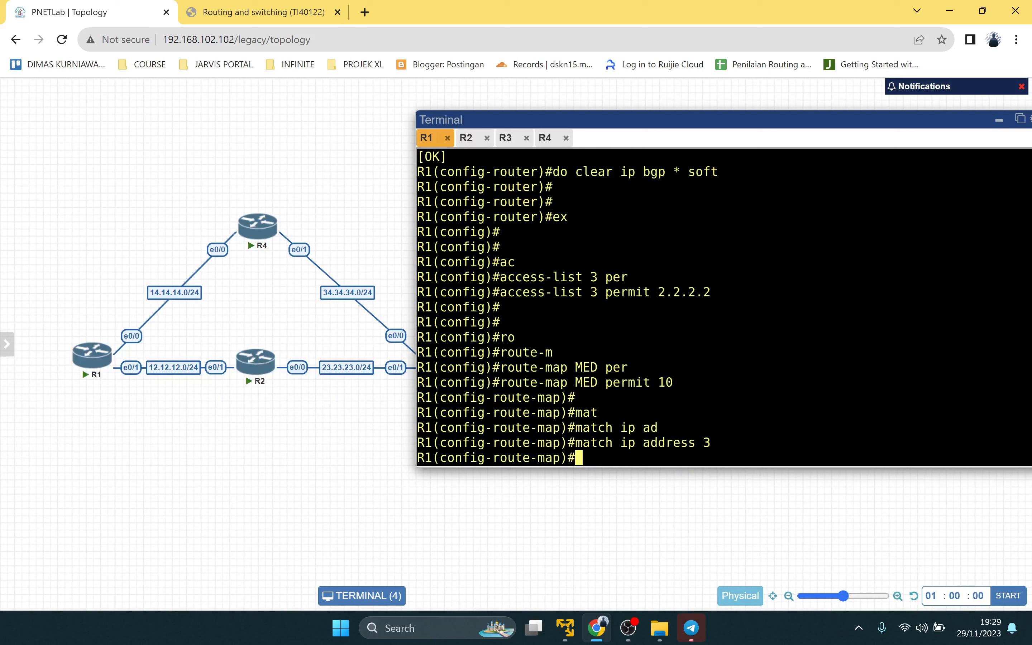
Step: Set the metric in route-map MED to 200, checking the value against the PDF
key(Return)
text(set me)
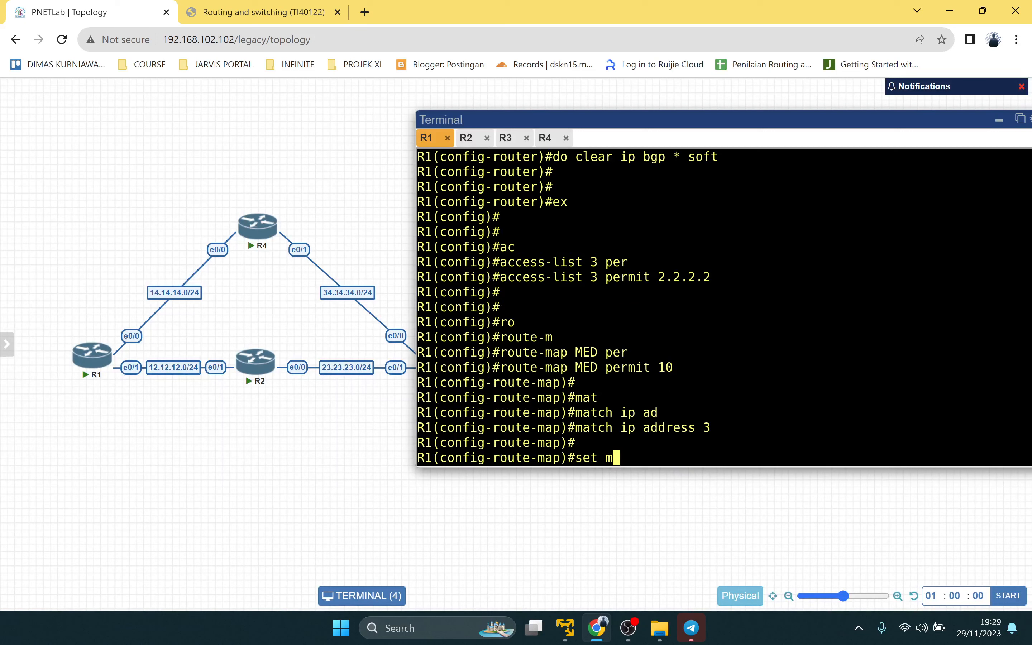
key(Tab)
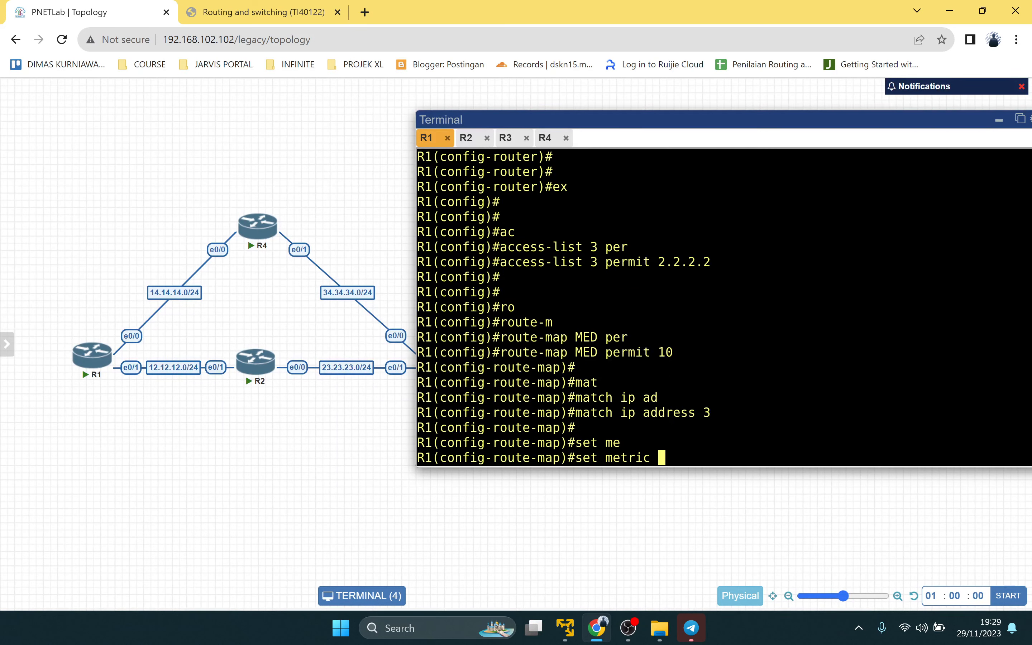
click(230, 7)
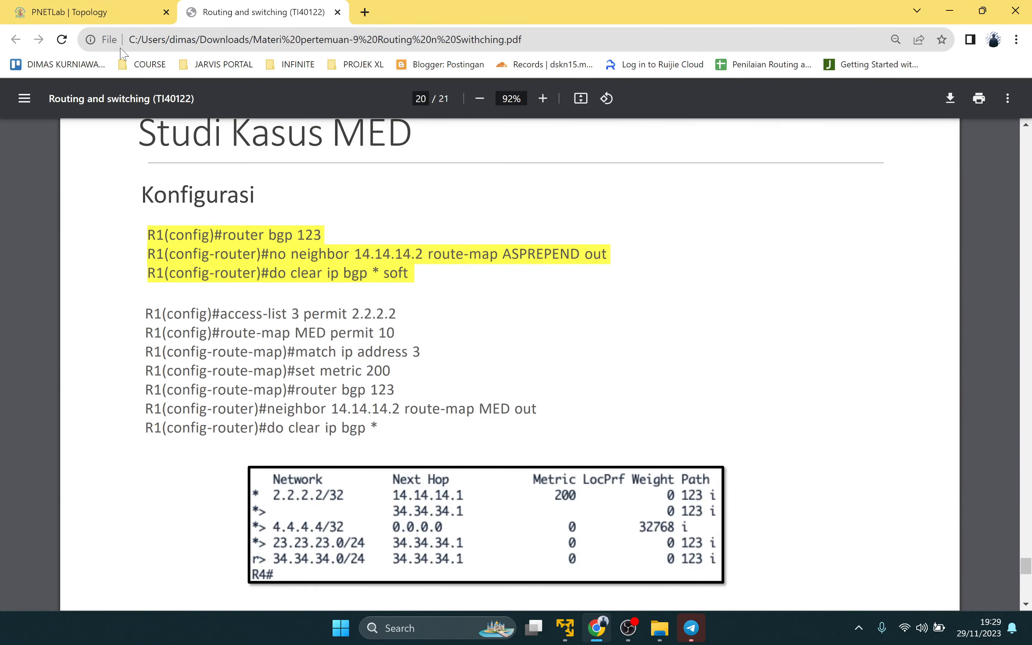
click(48, 9)
text(200)
key(Return)
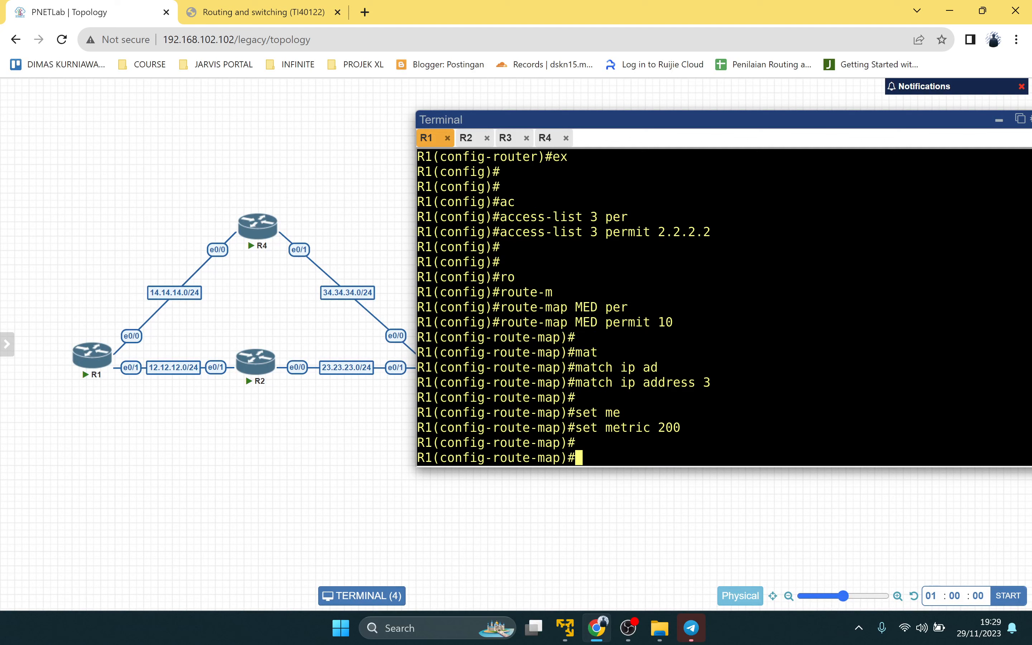
Step: Under router bgp 123 on R1, apply route-map MED outbound to neighbor 14.14.14.2 and check the command list in the PDF
text(ex)
key(Return)
key(Return)
text(router bgp 123)
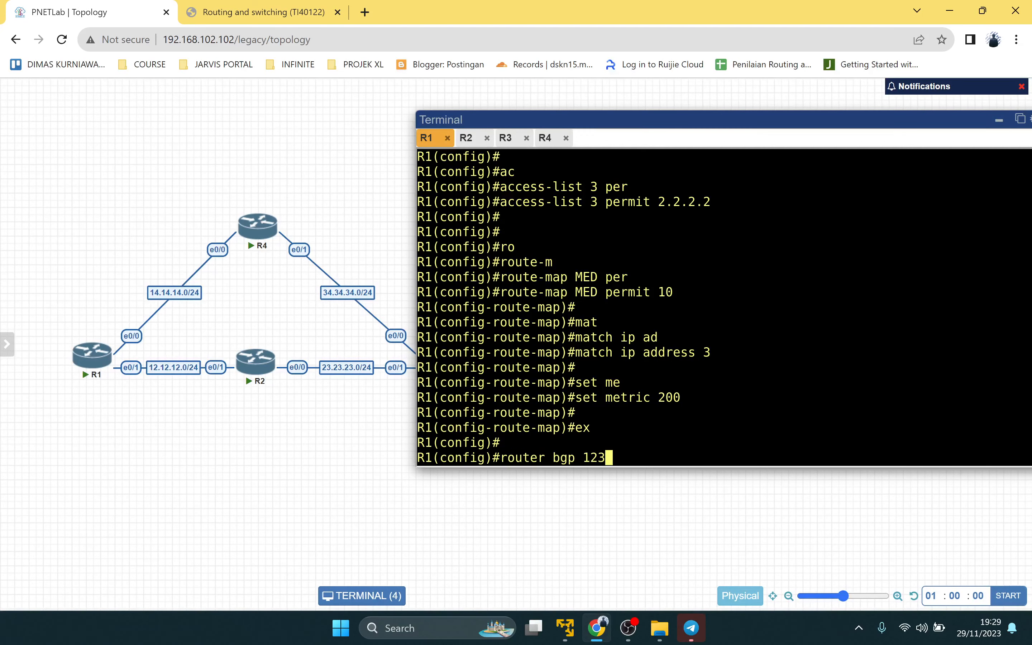
key(Return)
text(nei)
key(Tab)
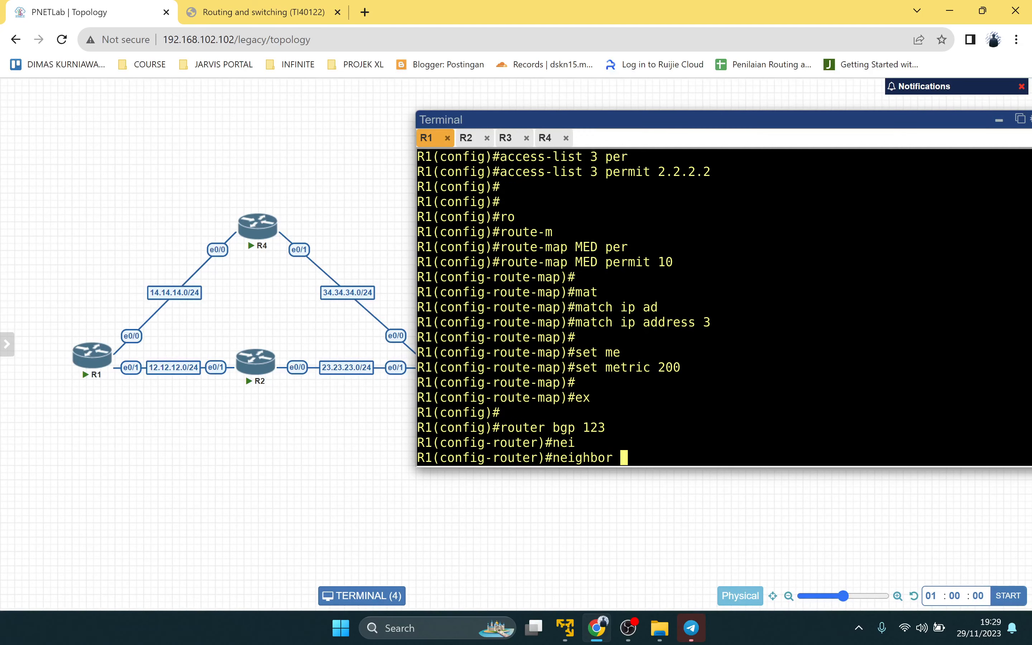
text(14.14.14.2 )
text(ro)
key(Tab)
text(m)
key(Tab)
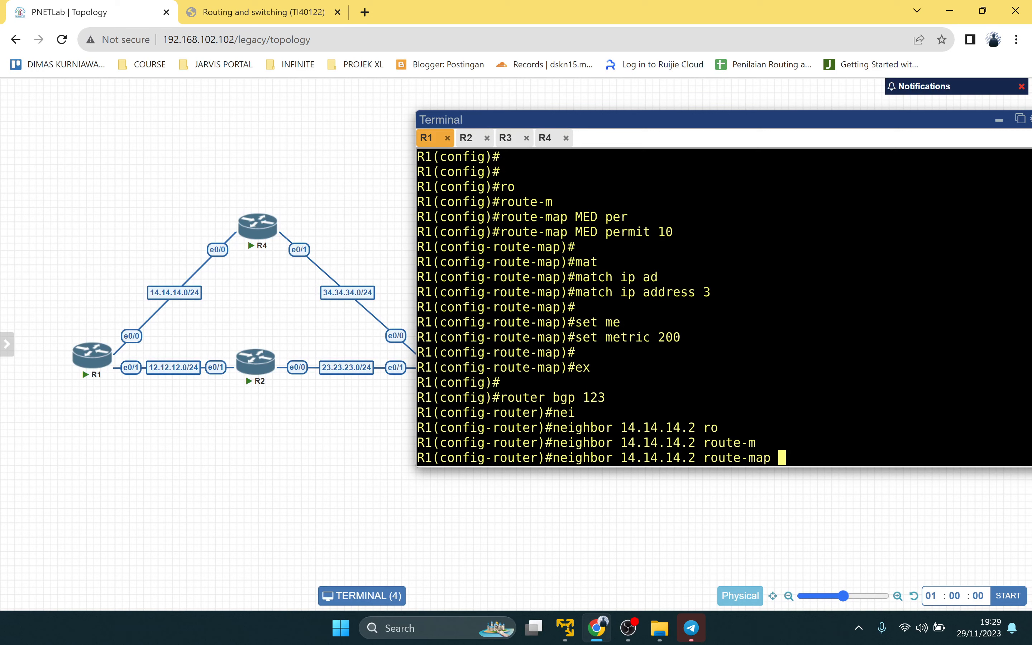
text(MED out)
key(Return)
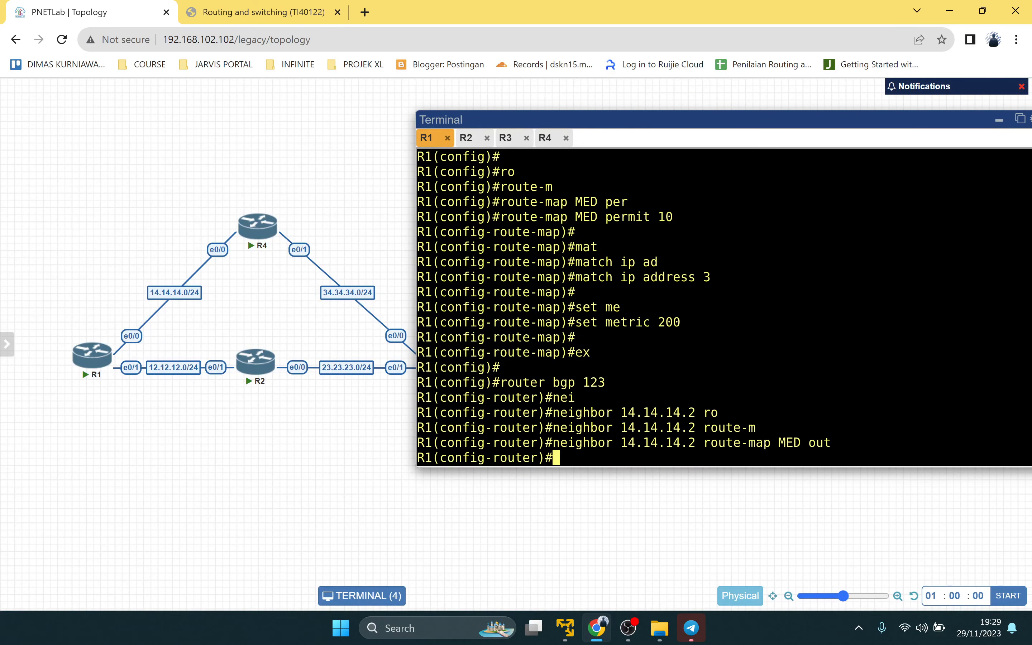
click(296, 11)
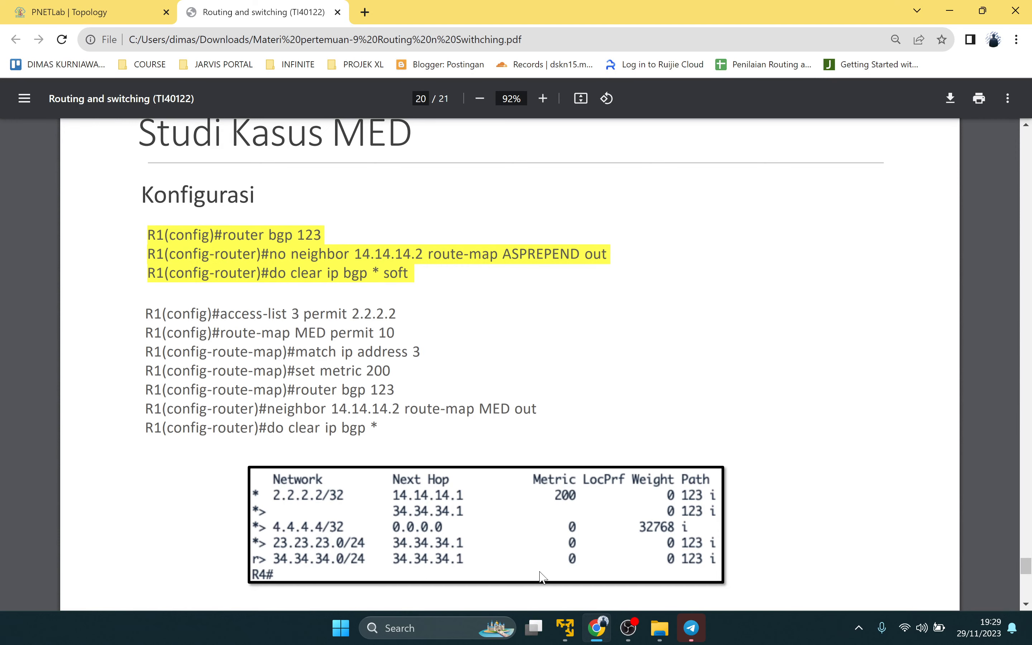
Step: Return to the R1 console, leave configuration mode with end, and save the router's configuration with wr
click(101, 2)
text(end)
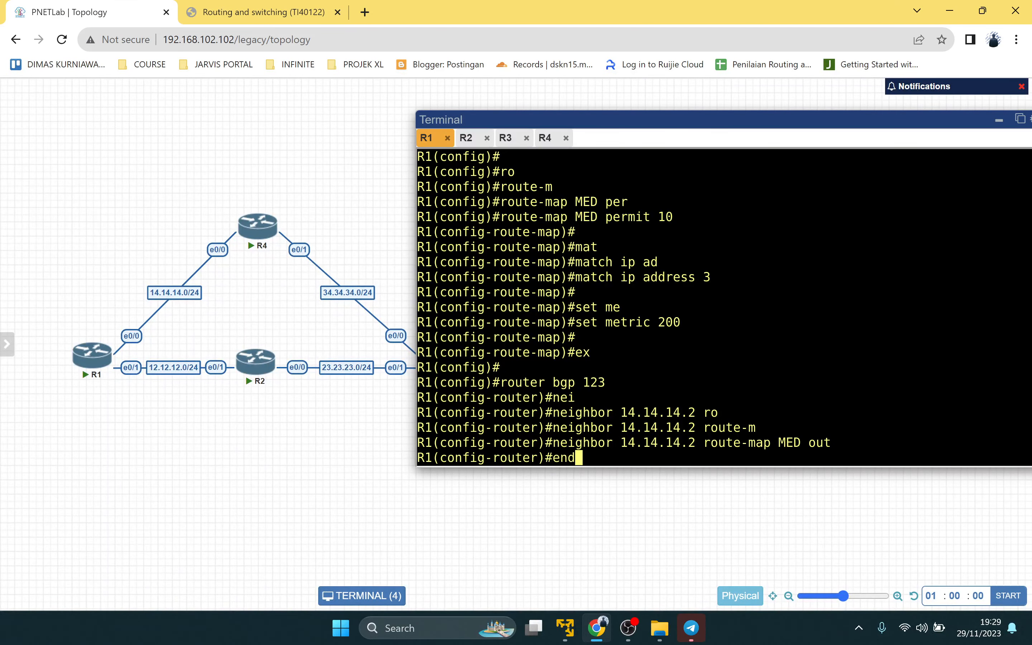
key(Return)
text(wr)
key(Return)
Step: Reset all BGP sessions on R1 with clear ip bgp *
text(claer i)
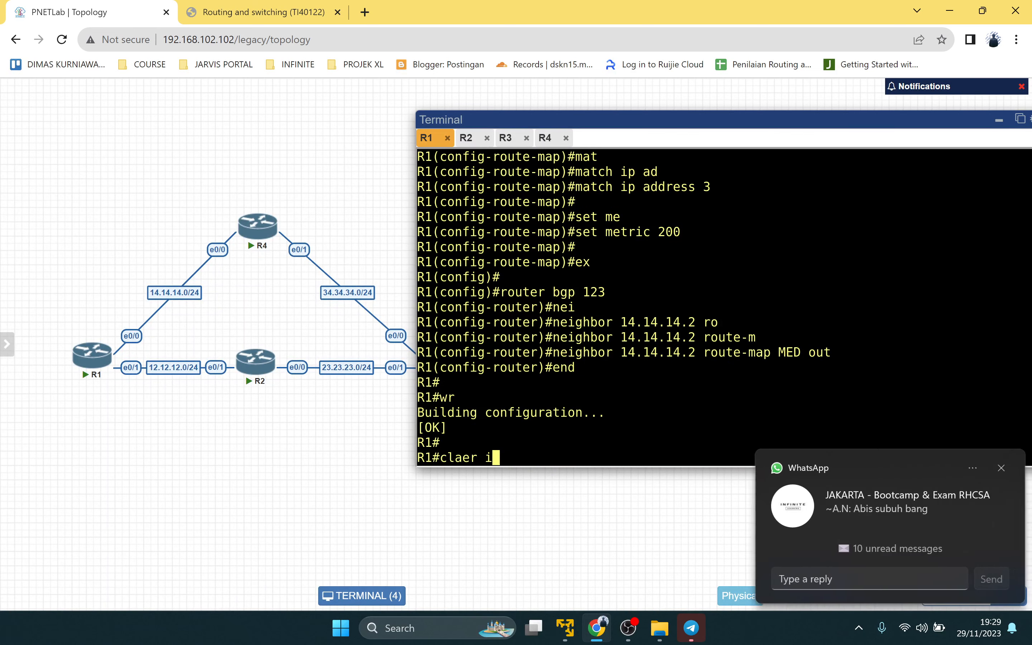
text(p bgp *)
key(Return)
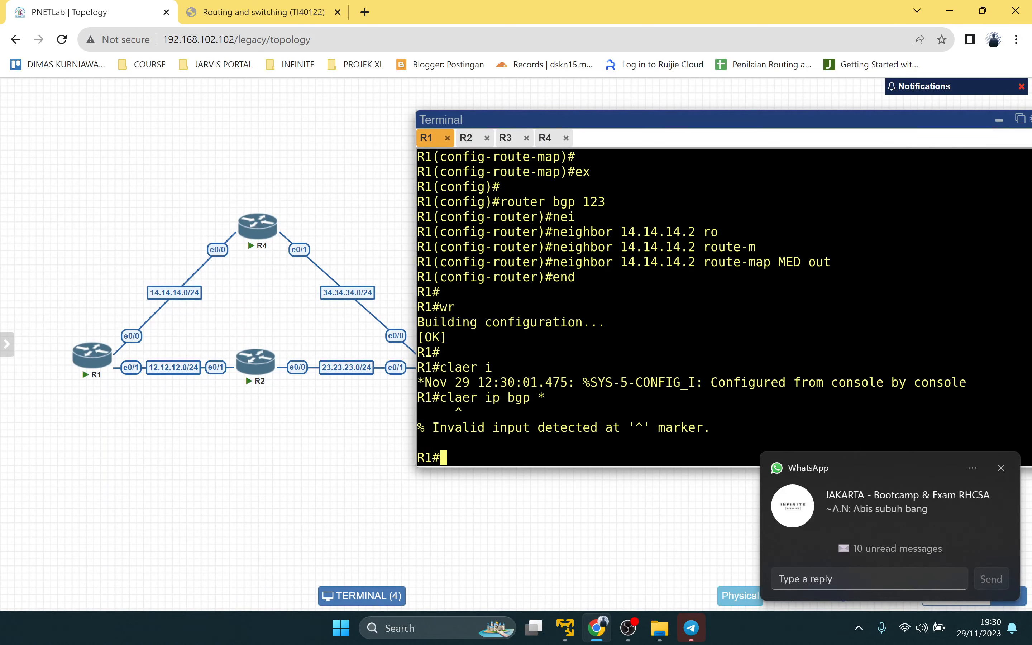
text(clear ip bgp )
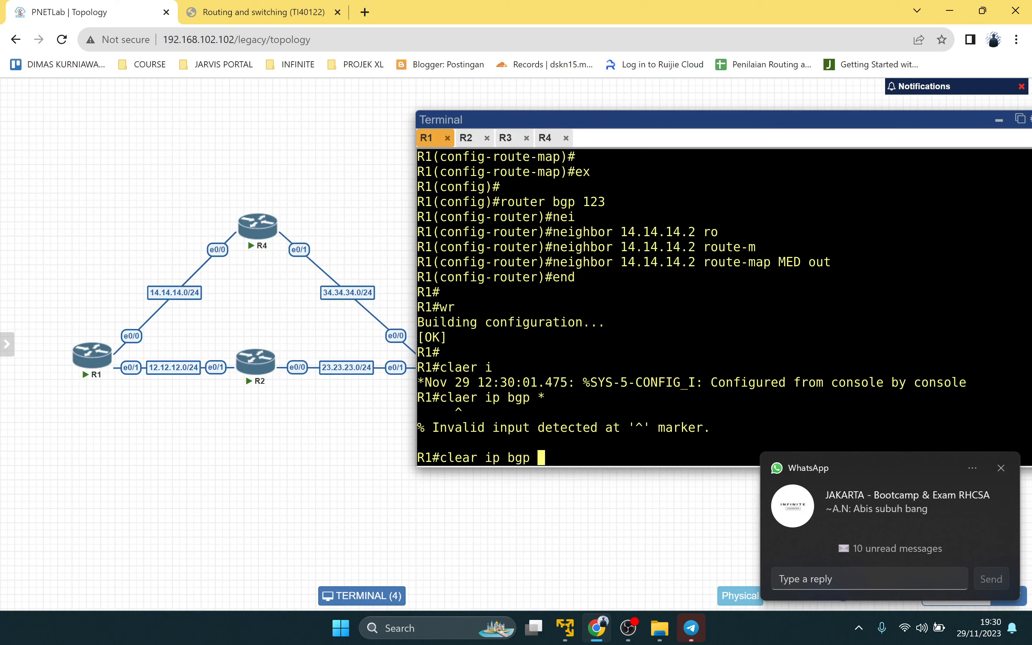
text(*)
key(Return)
key(Return)
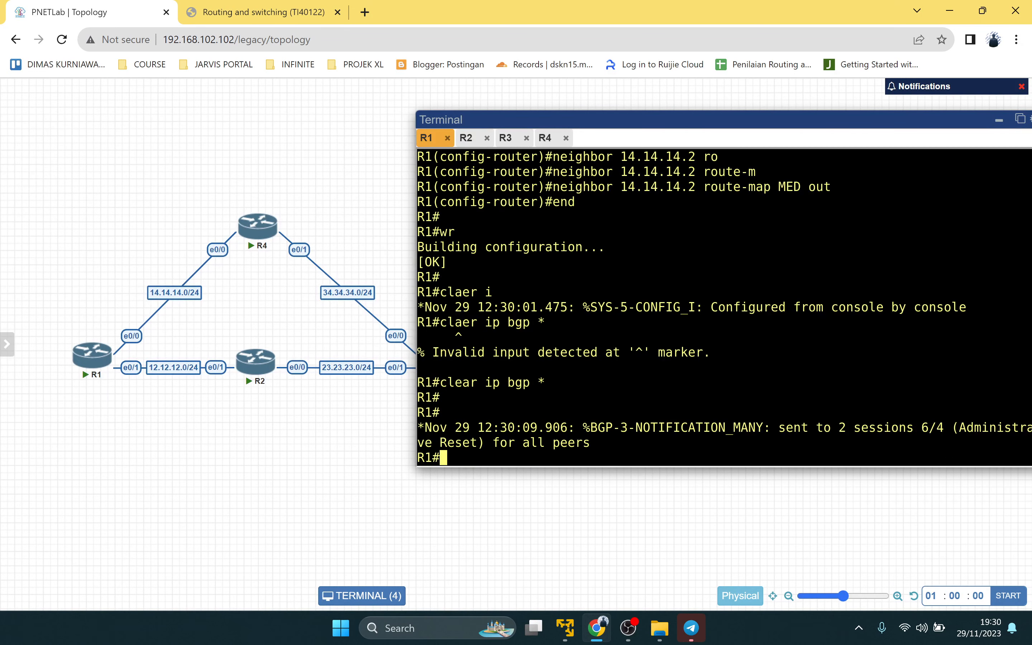
key(Return)
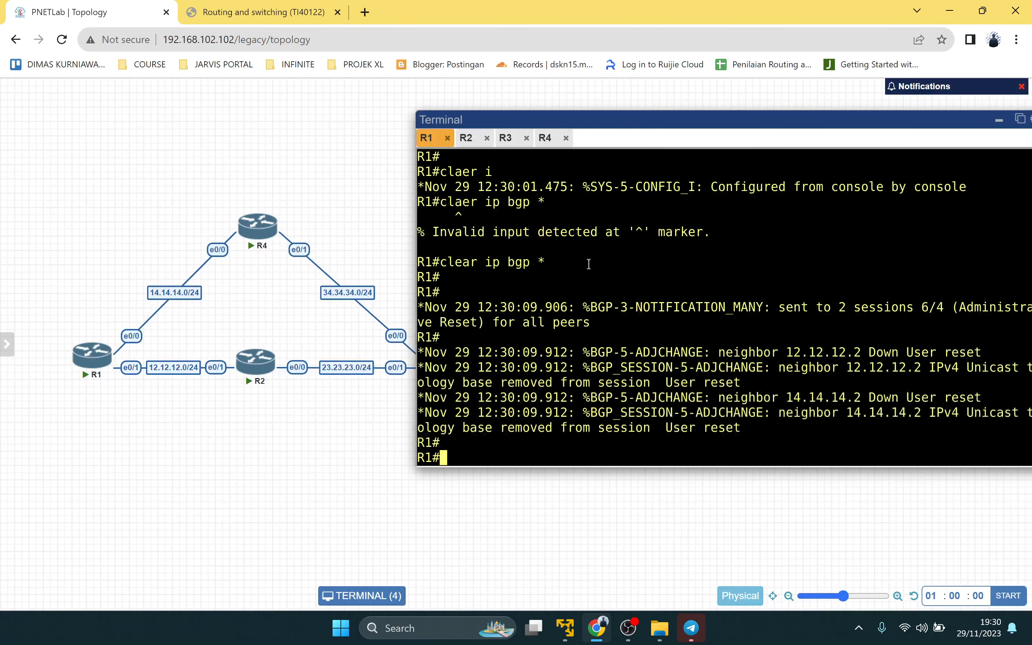
Step: Display the BGP table on R4 with sh ip bgp
click(552, 141)
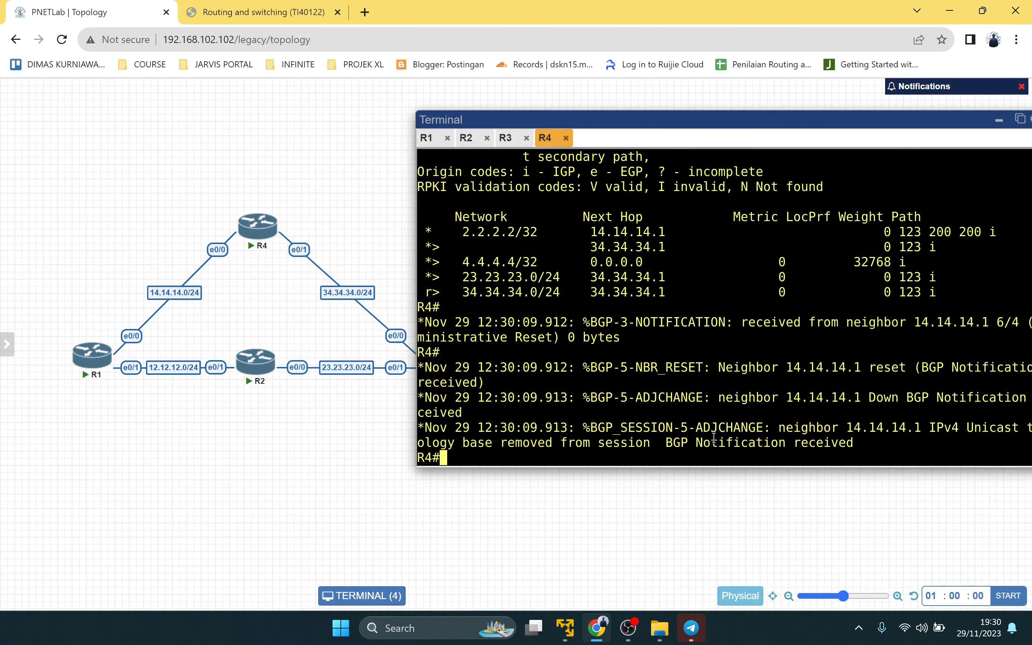
key(Return)
key(Return)
text(sh ip b)
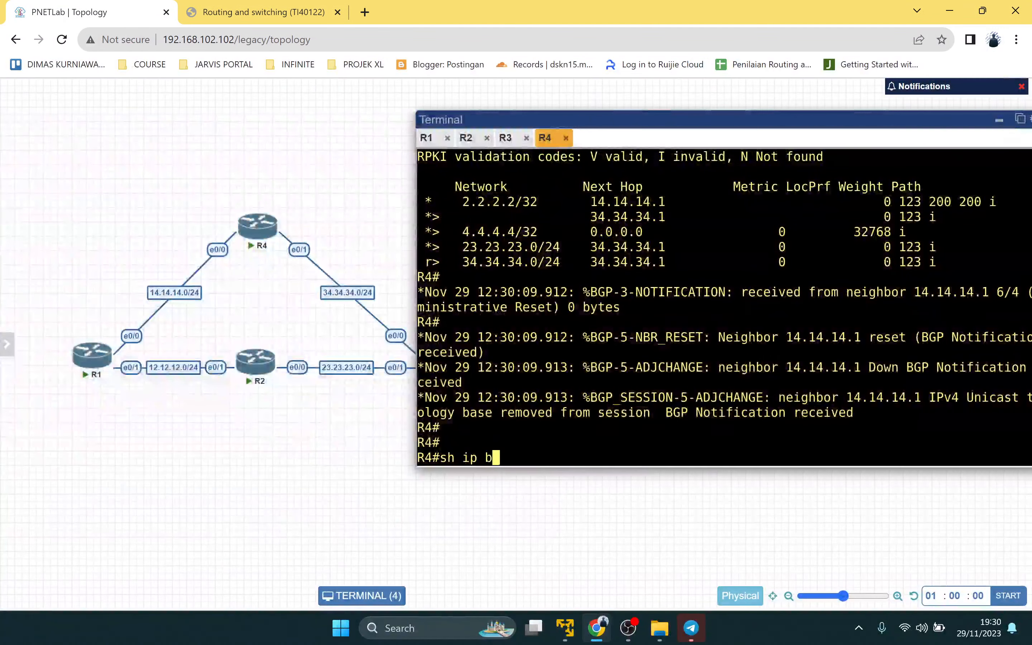
text(gp)
key(Return)
Step: Repeat sh ip bgp on R4 and examine the metric of the 2.2.2.2/32 route via 14.14.14.1
key(Up)
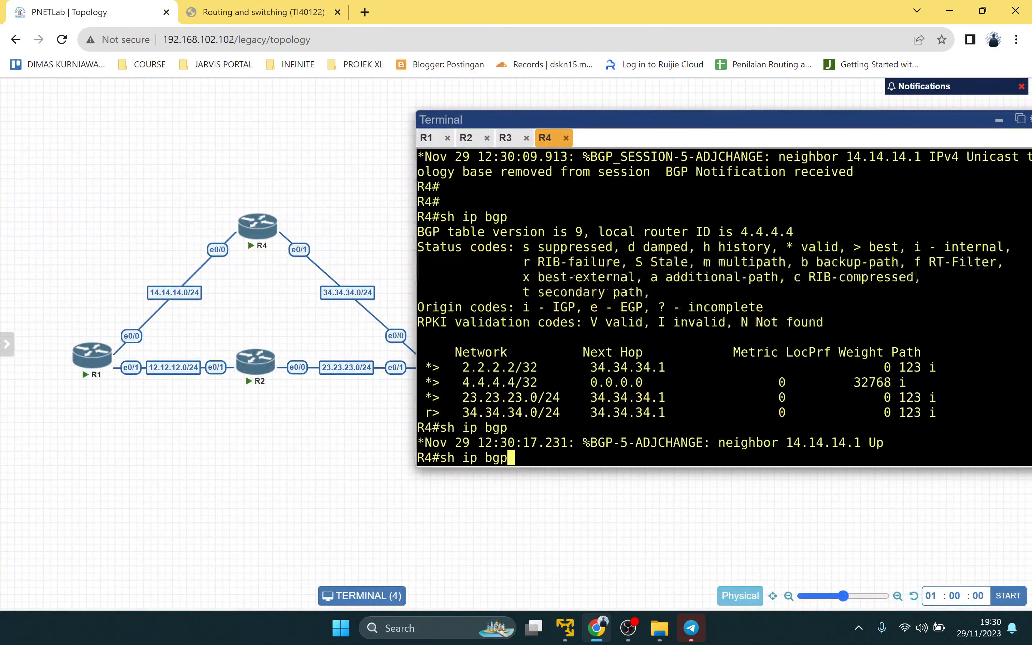
key(Return)
key(Up)
key(Return)
key(Up)
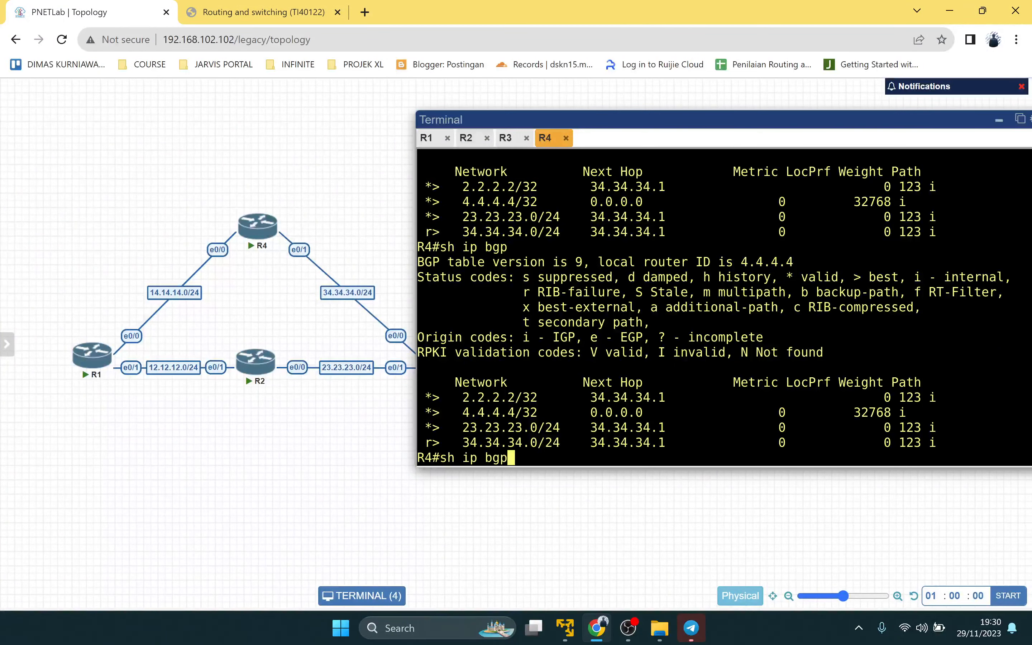
key(Down)
mouse_move(109, 372)
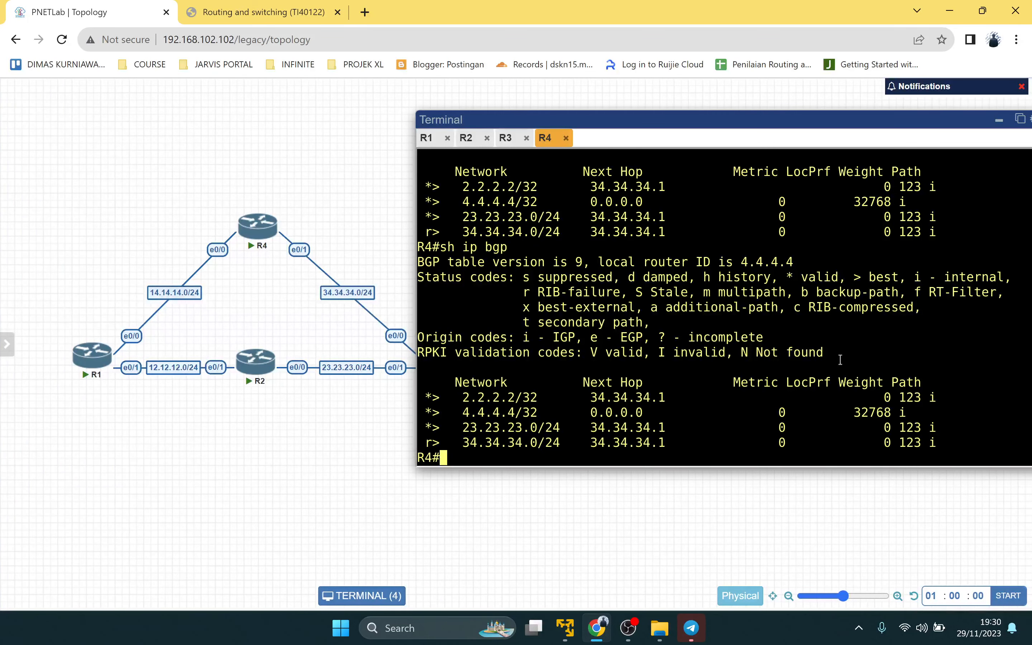
key(Up)
key(Down)
key(Up)
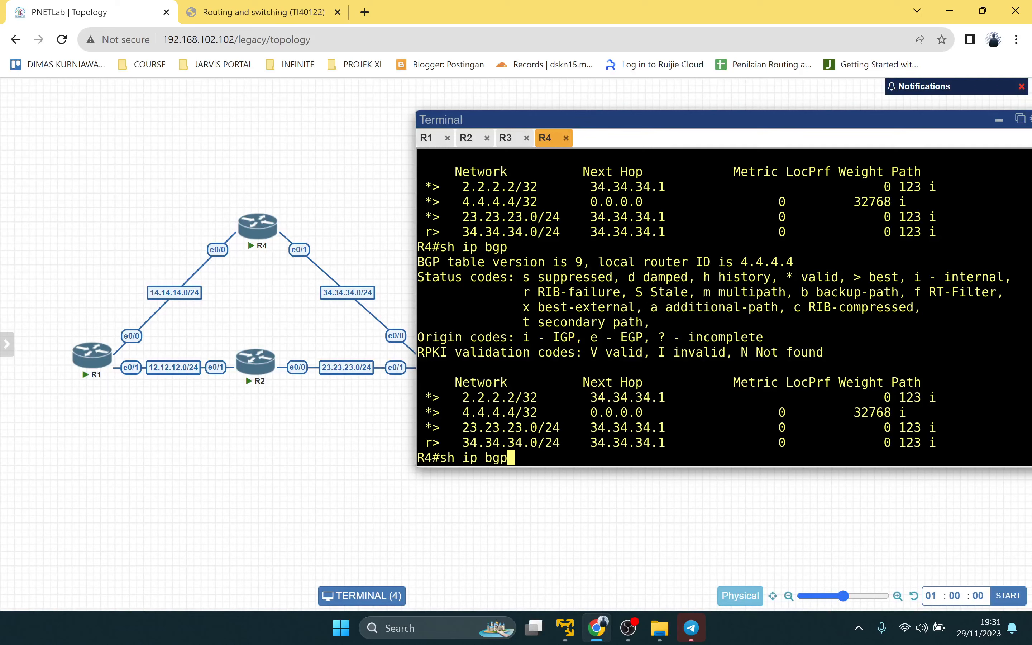
key(Return)
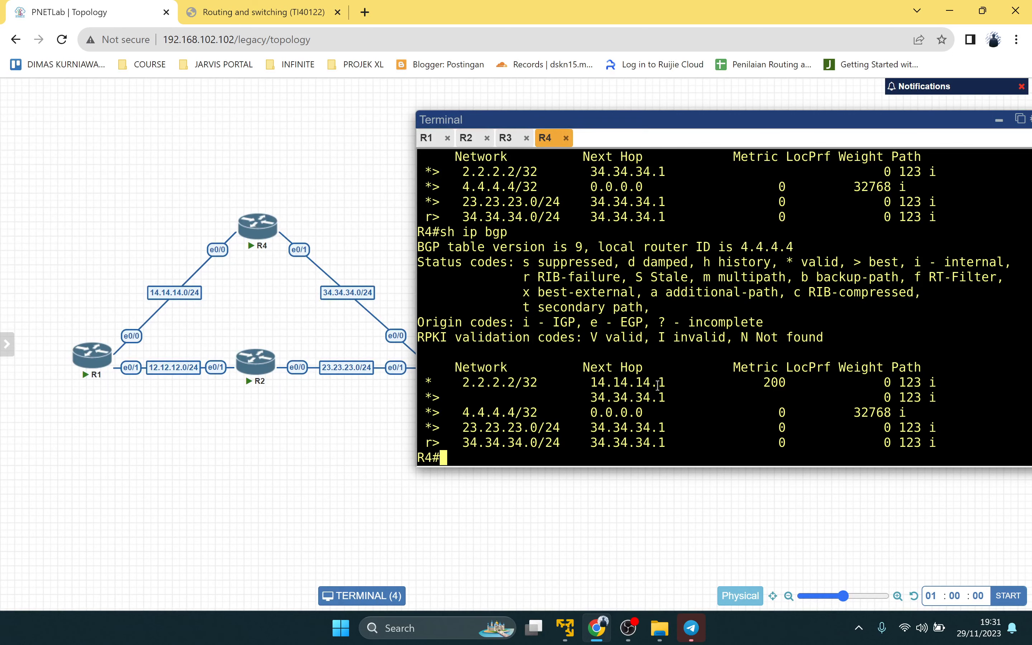
drag(764, 384, 792, 386)
click(775, 406)
Step: Run traceroute 2.2.2.2 from R4 and examine the first hop of the path
key(Return)
key(Return)
text(tr)
key(Tab)
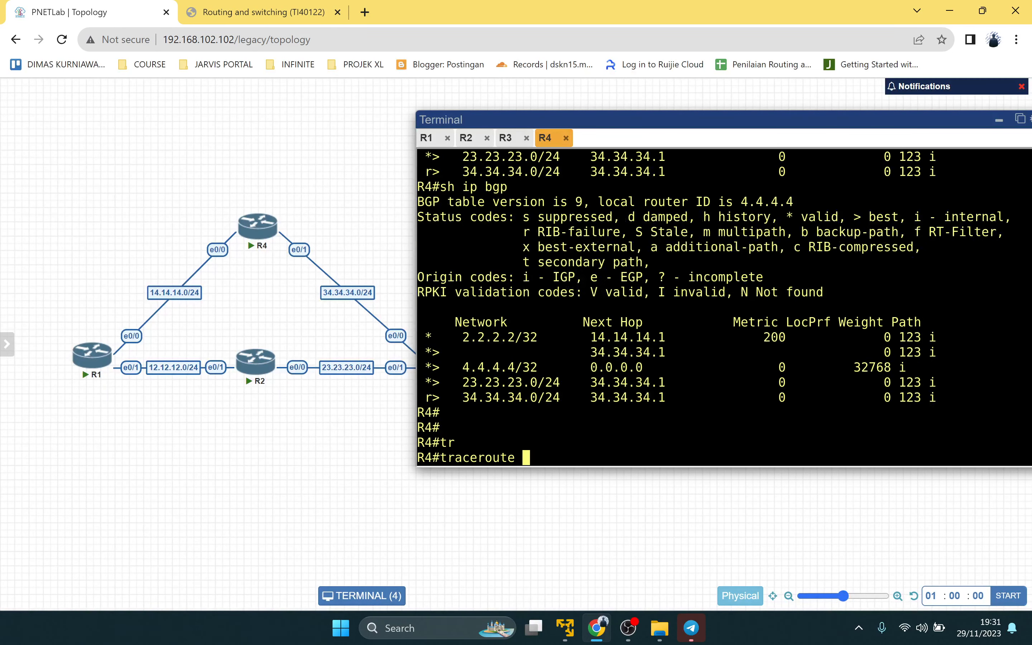
text(2.2.2.2)
key(Return)
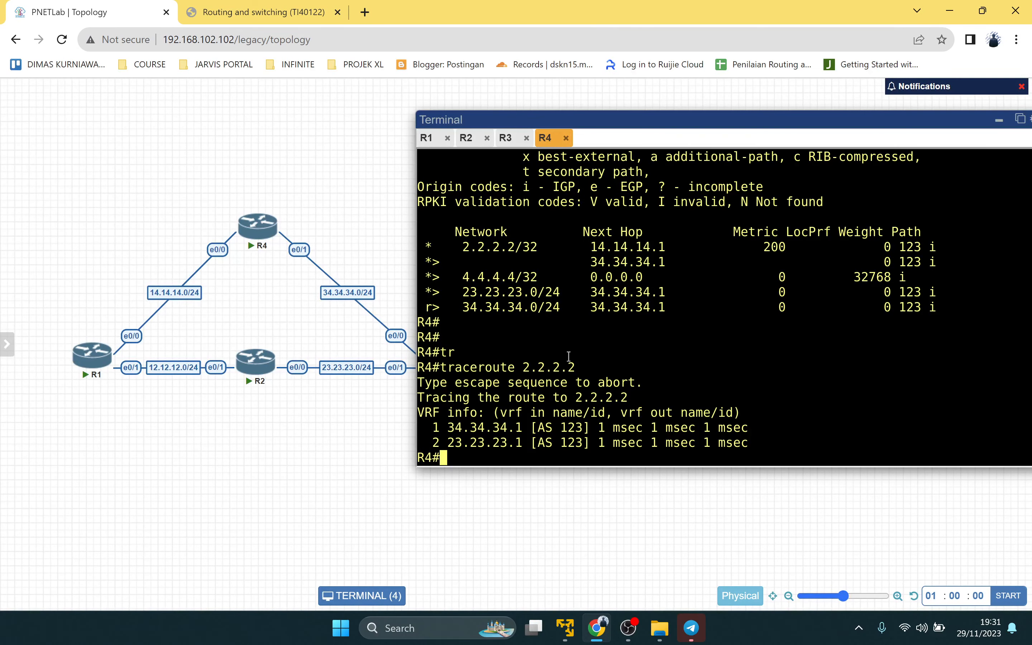
drag(448, 428, 520, 426)
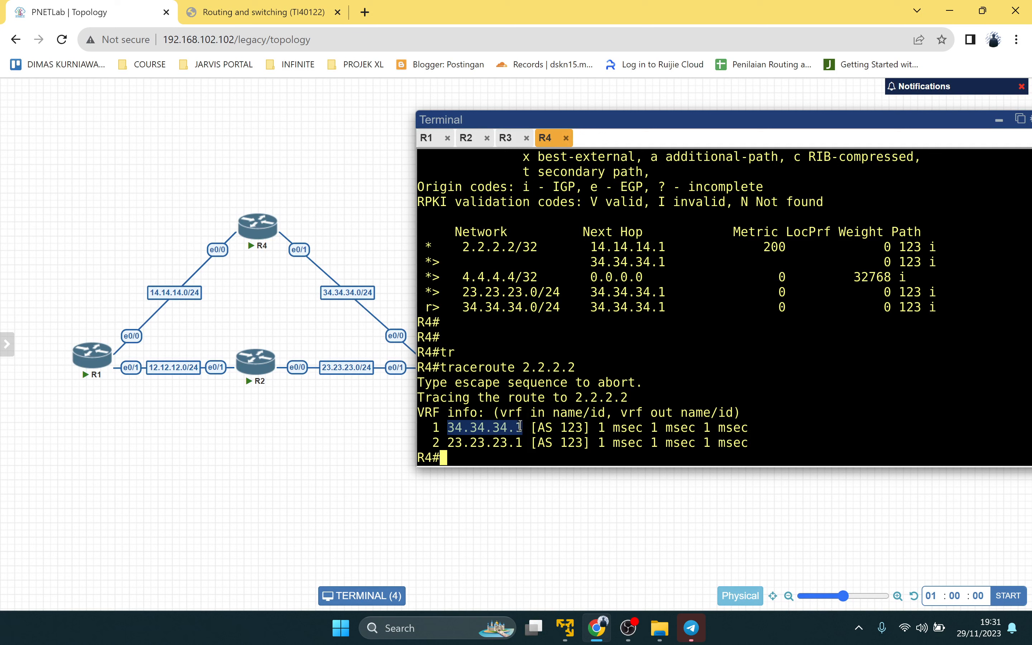
click(731, 383)
key(Return)
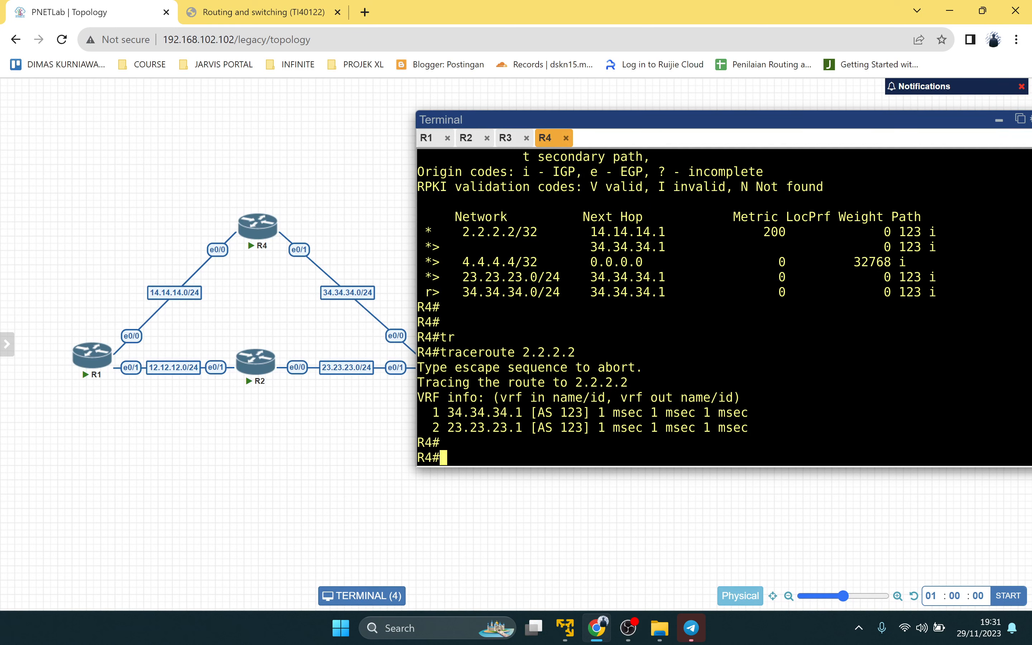
Step: Check what follows the MED case study in the PDF, and return to the PNETLab topology
click(303, 5)
scroll(512, 448, down, 5)
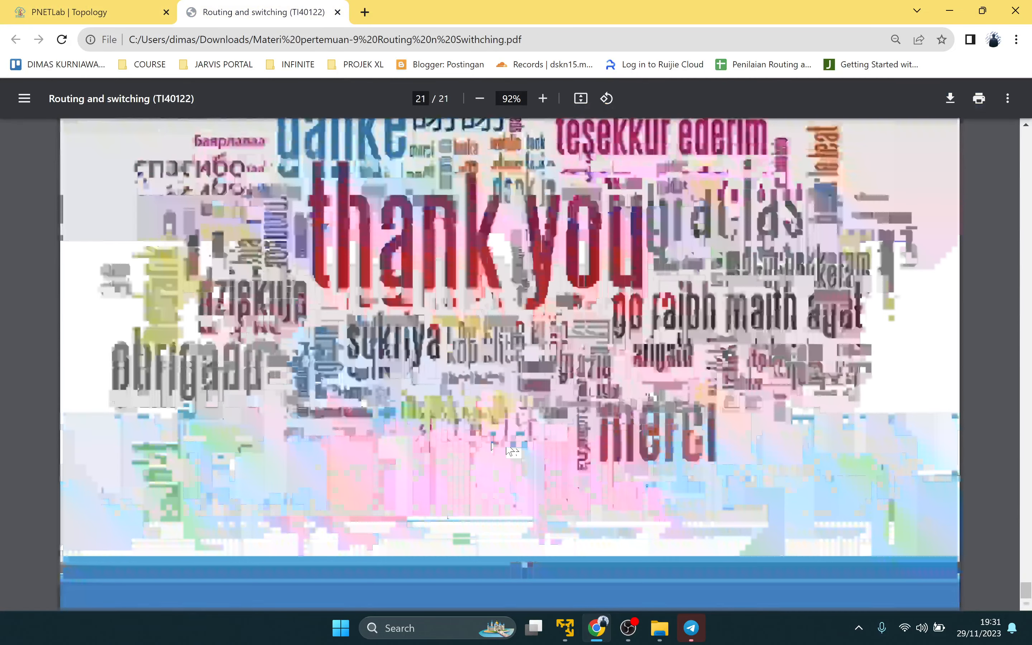
scroll(514, 448, up, 2)
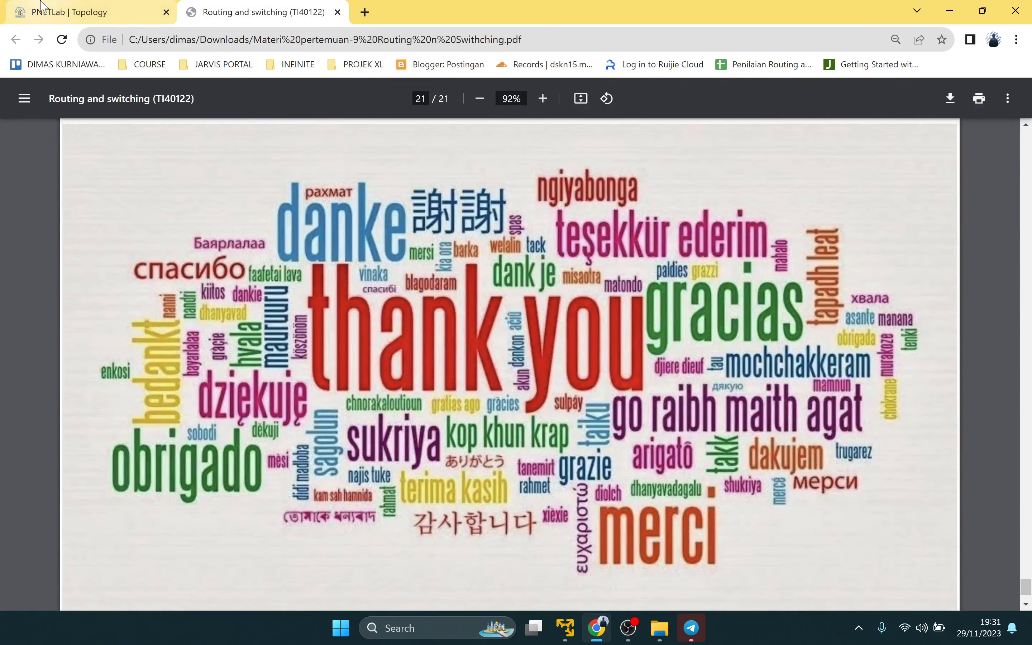
click(85, 12)
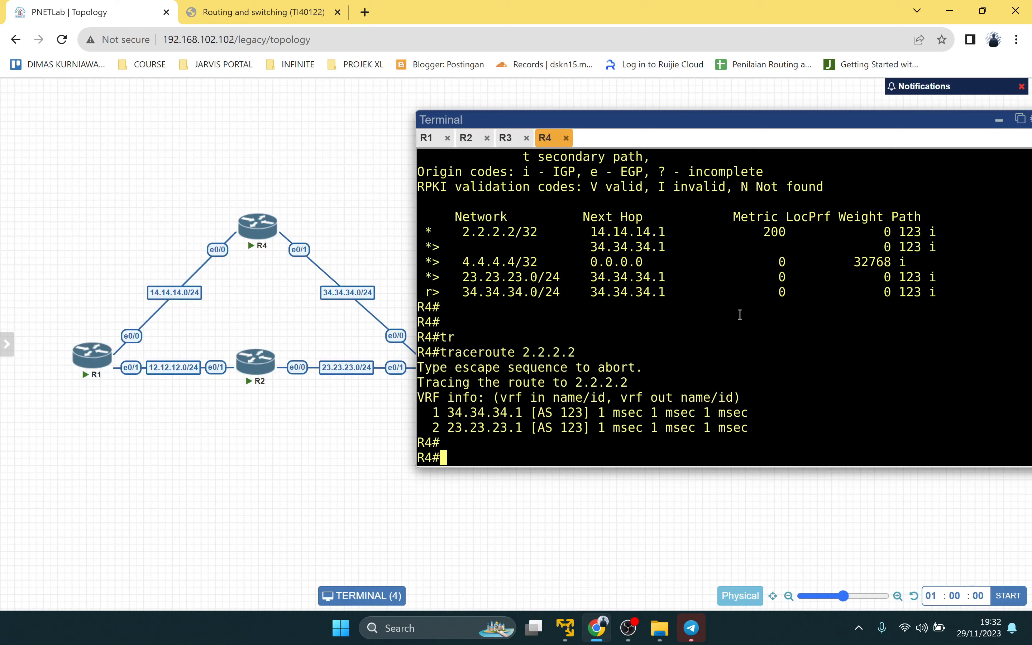
click(628, 627)
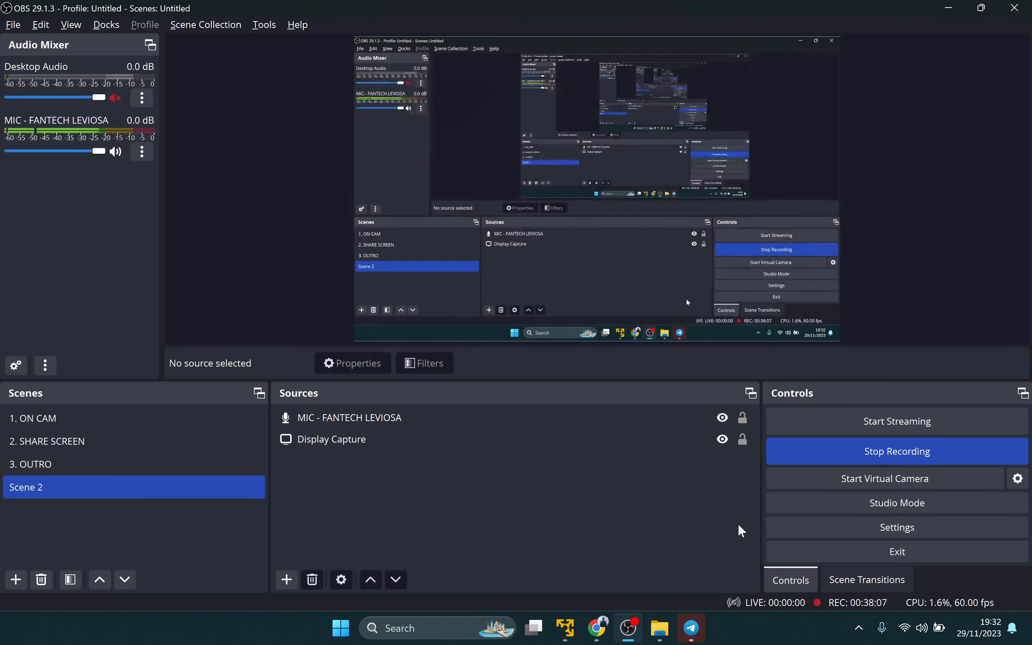